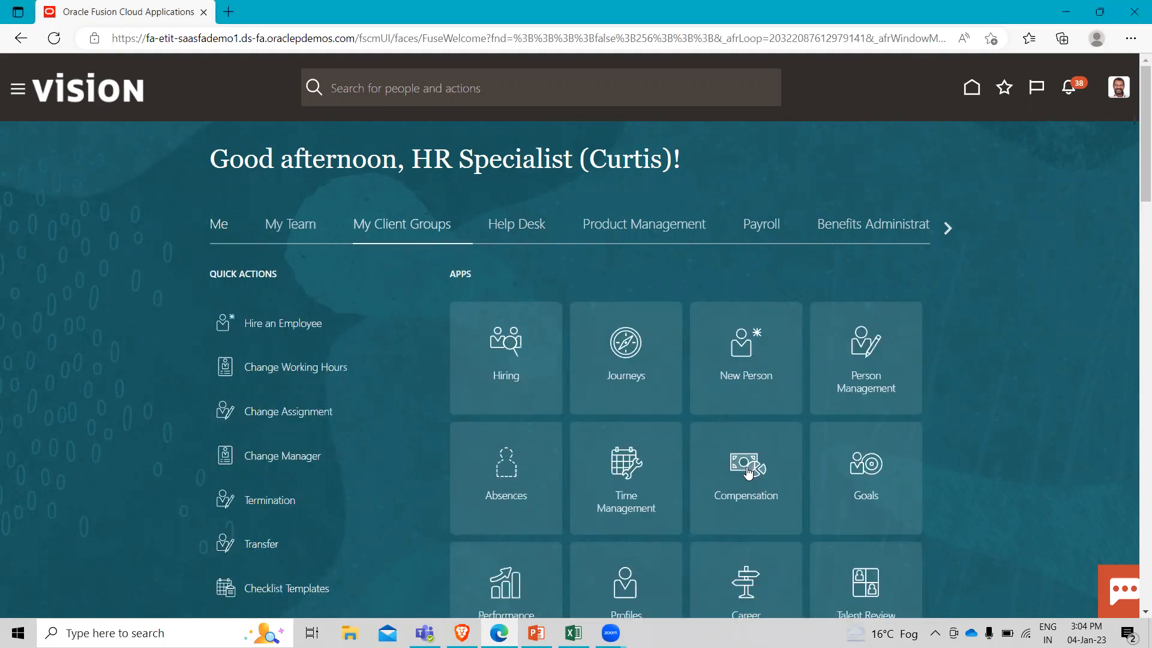
# In the Workforce Compensation Plans list, search for Fusion and open the Fusion Annual Workforce Compensation Plan.
pyautogui.click(748, 474)
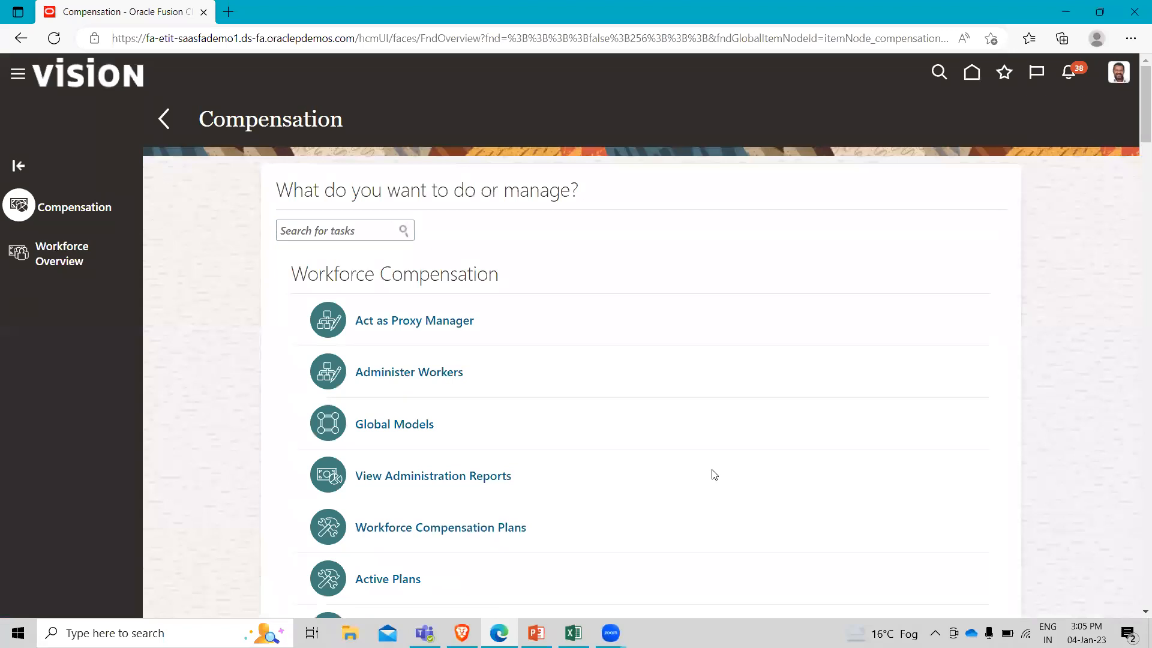
pyautogui.click(403, 527)
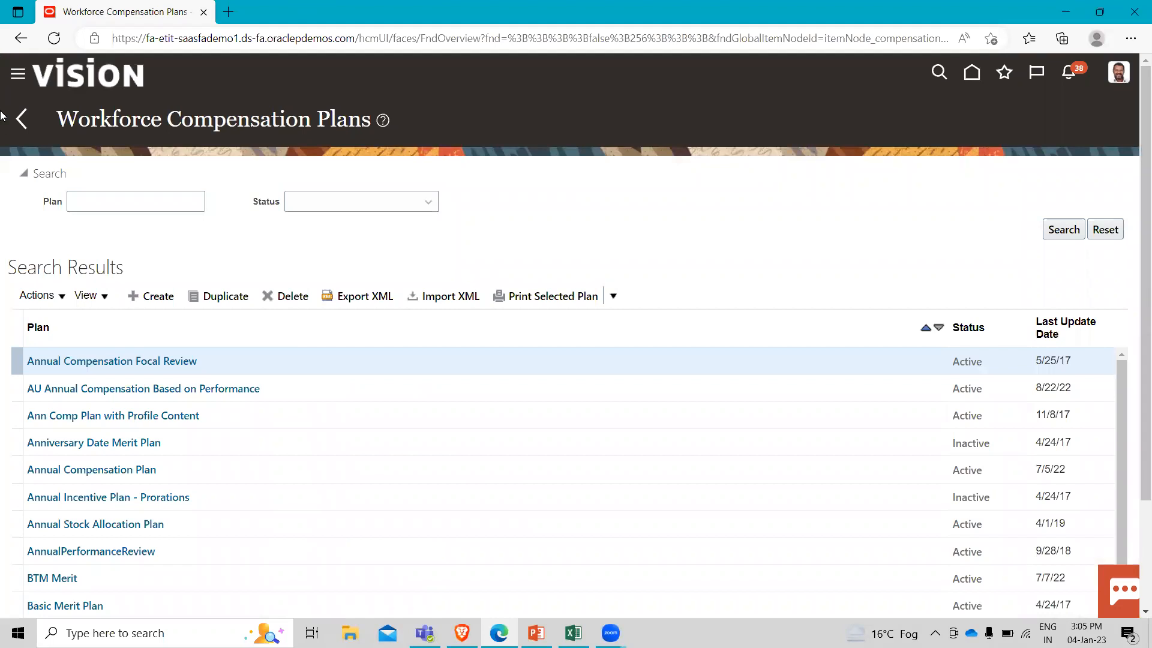
pyautogui.click(160, 205)
pyautogui.write('Fus')
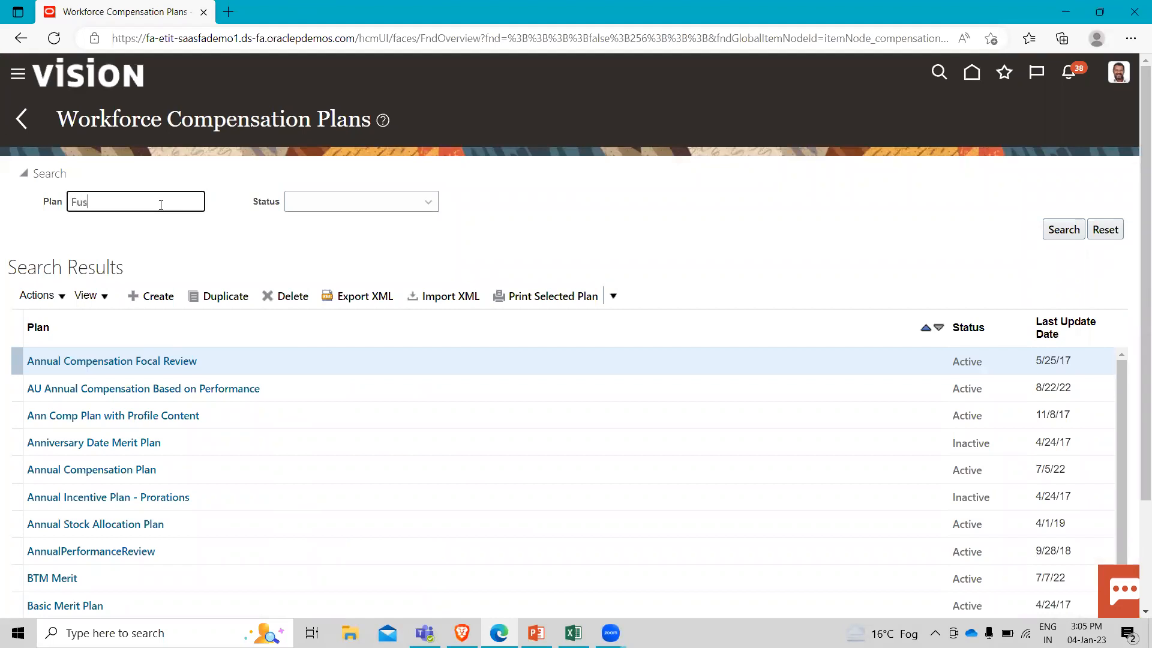
pyautogui.write('ion')
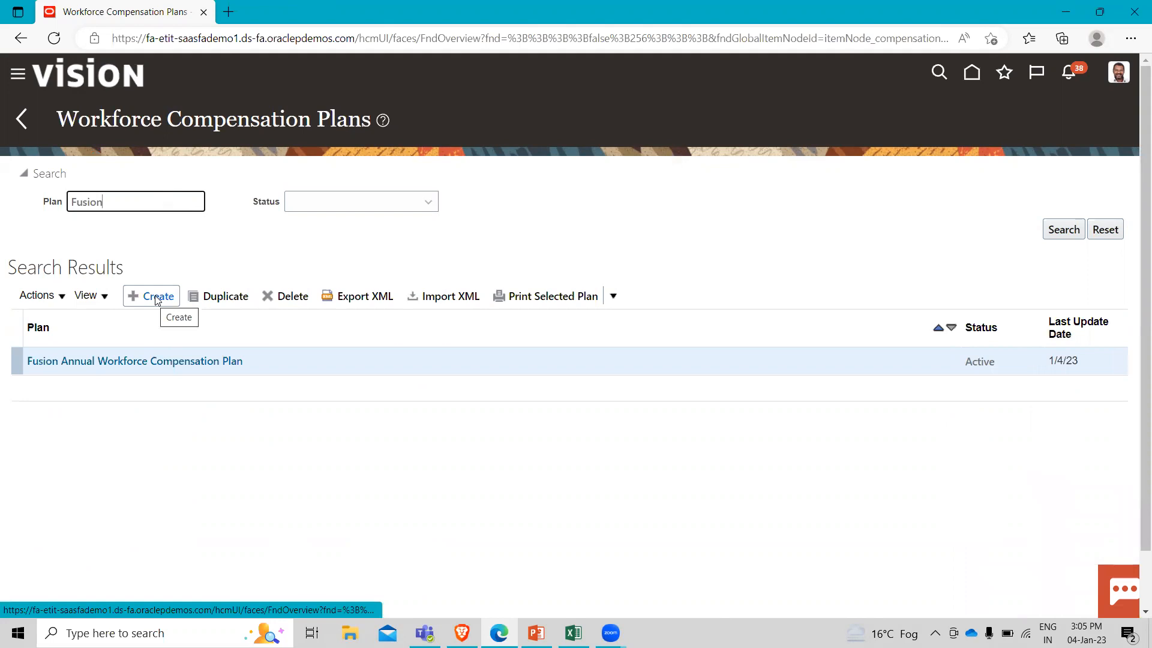
pyautogui.click(220, 298)
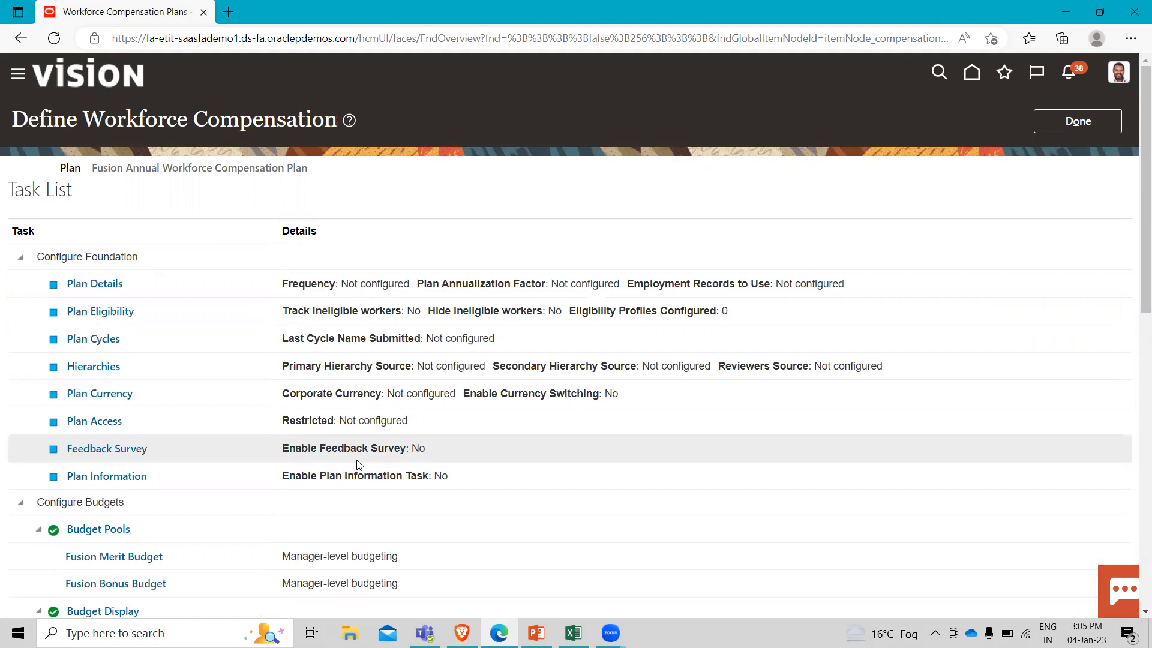
# In the plan's Worksheet Display, enable a first task named Compensate with display order 1 and task type Compensation.
pyautogui.scroll(-5, 358, 465)
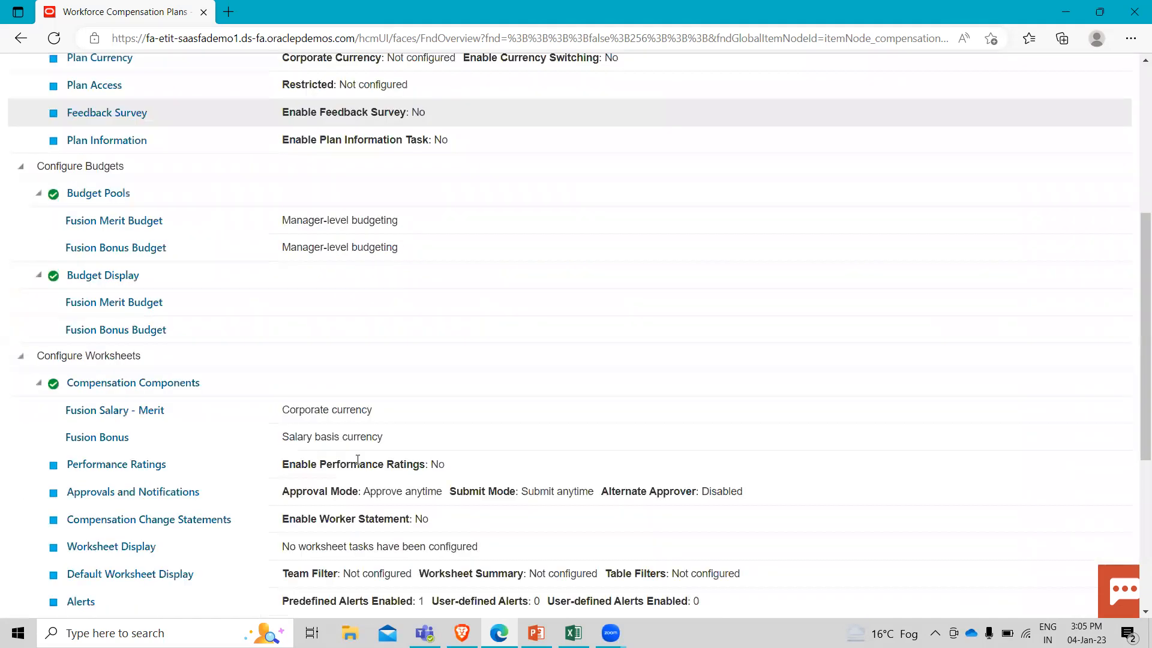
pyautogui.scroll(-1, 359, 460)
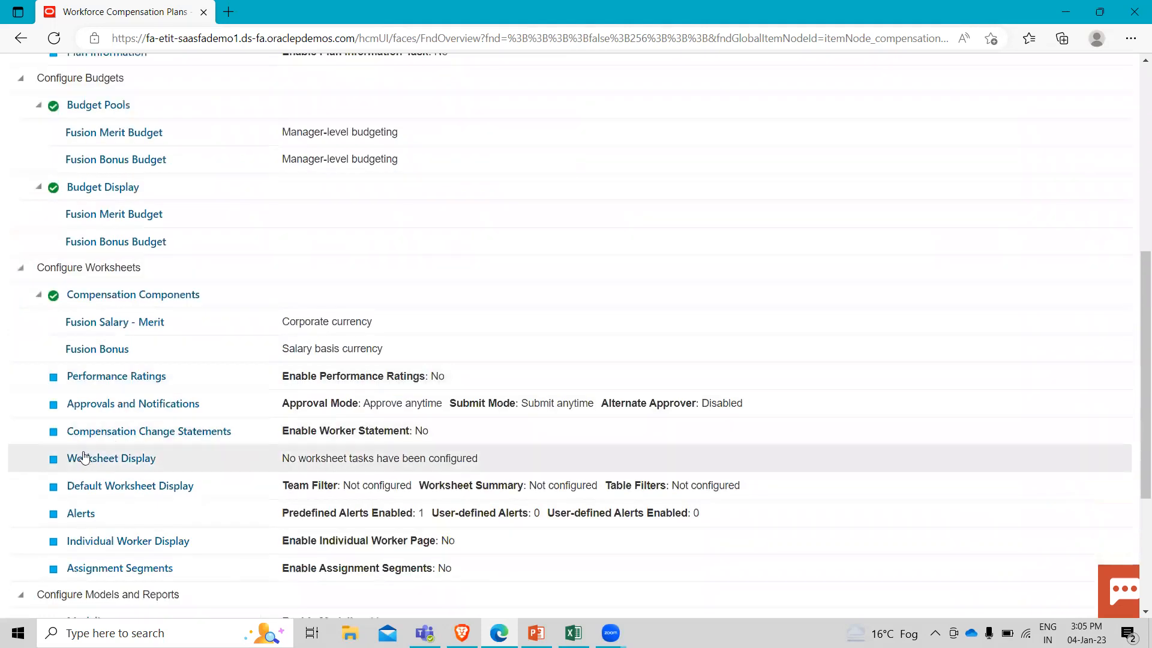
pyautogui.click(106, 458)
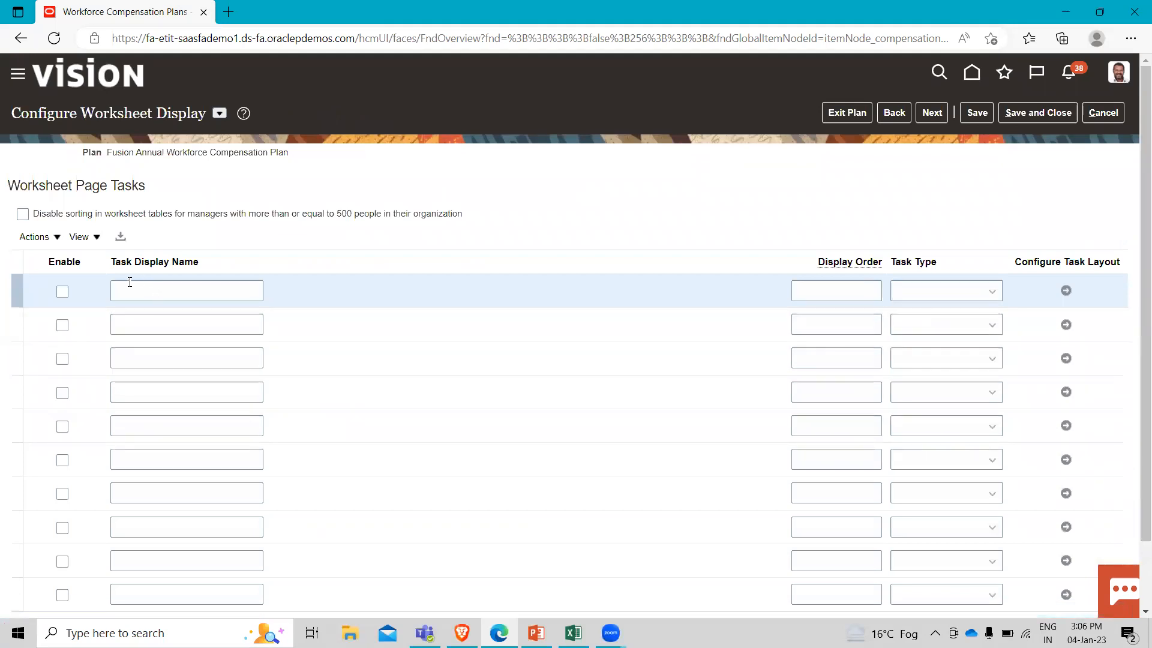
pyautogui.click(62, 292)
pyautogui.click(135, 291)
pyautogui.write('Compensate')
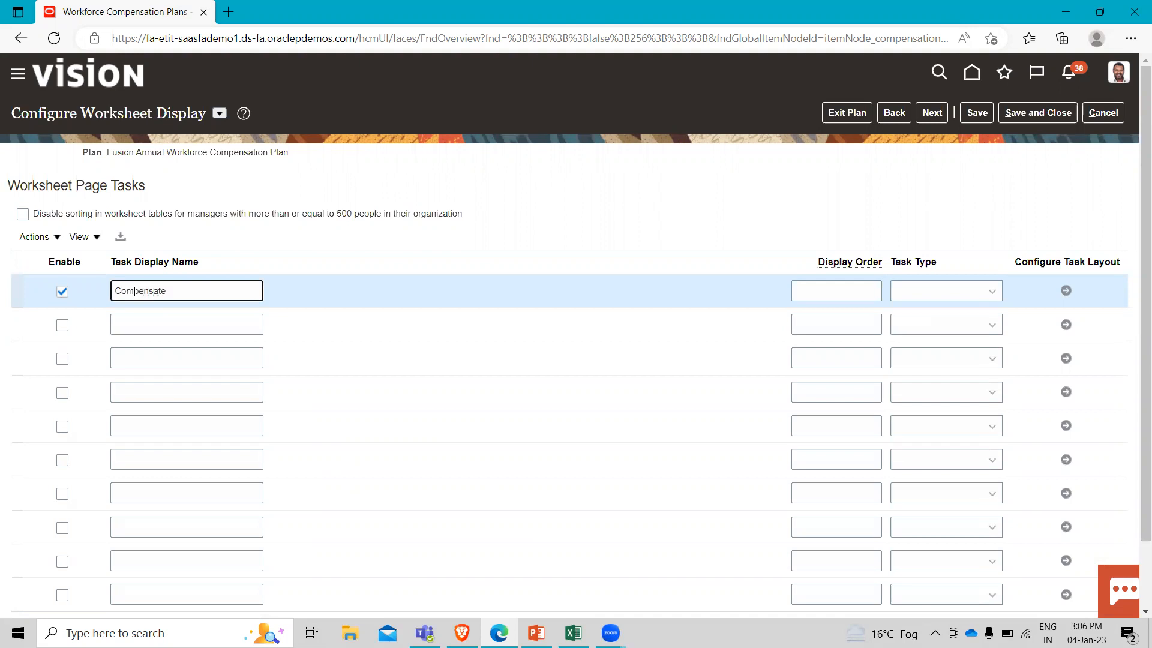
pyautogui.click(857, 288)
pyautogui.write('1')
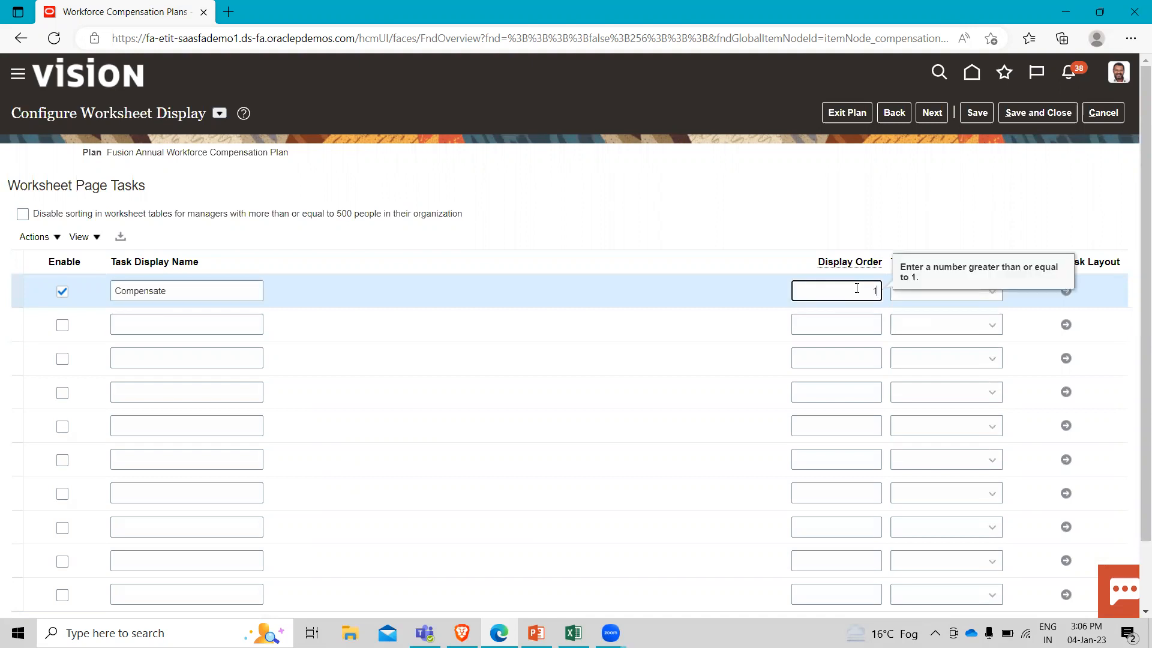
pyautogui.click(947, 291)
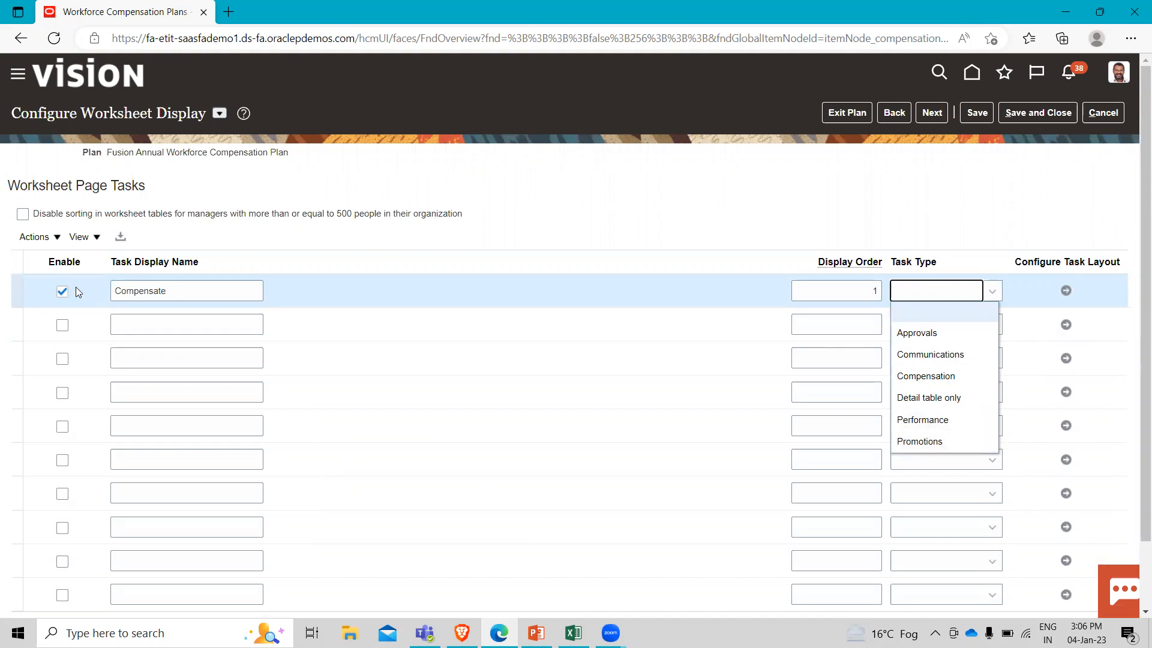
pyautogui.click(944, 378)
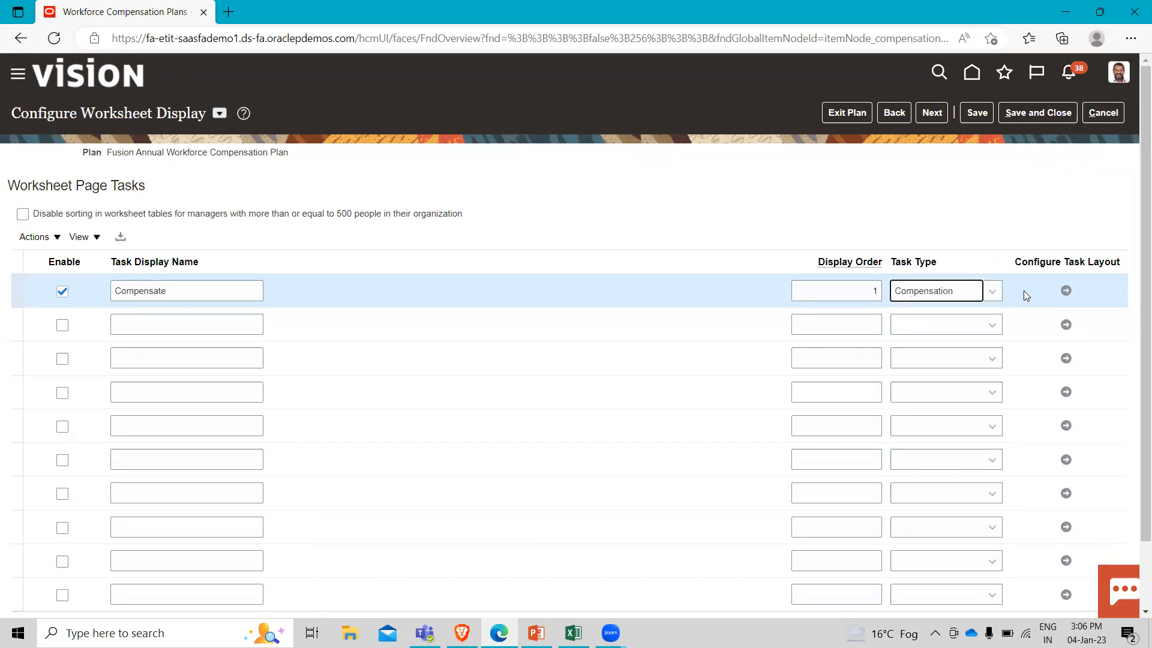
# Open the Compensate task's page layout and expand the Component 1 (Fusion Salary - Merit) group among the detail table columns.
pyautogui.click(1064, 293)
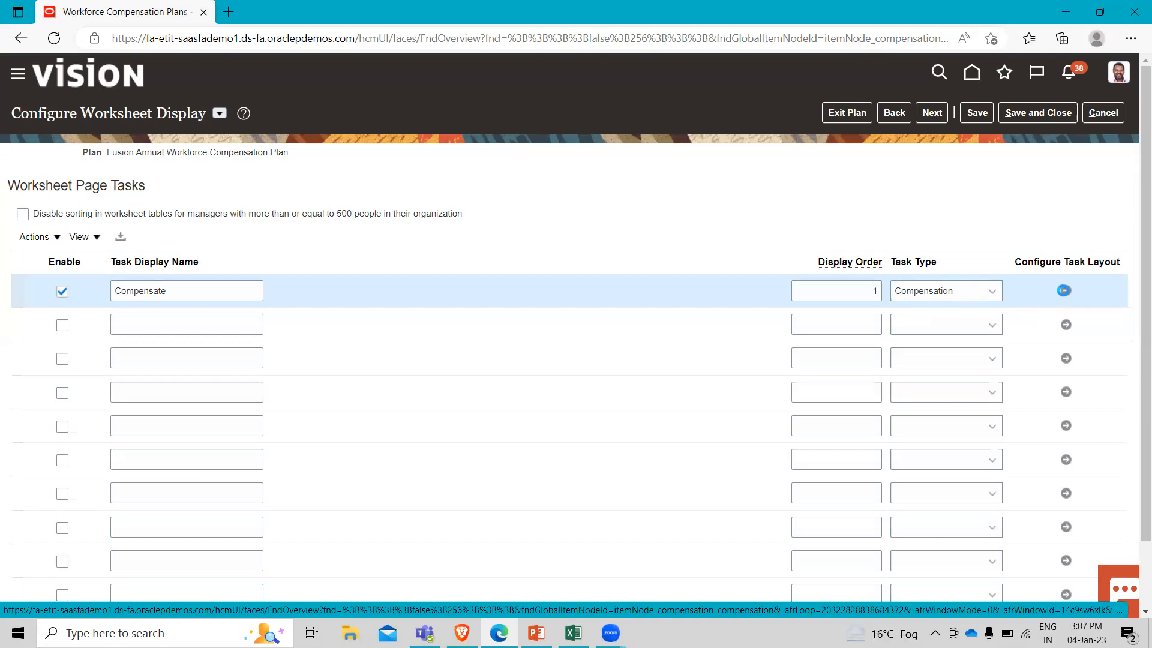
pyautogui.click(1063, 290)
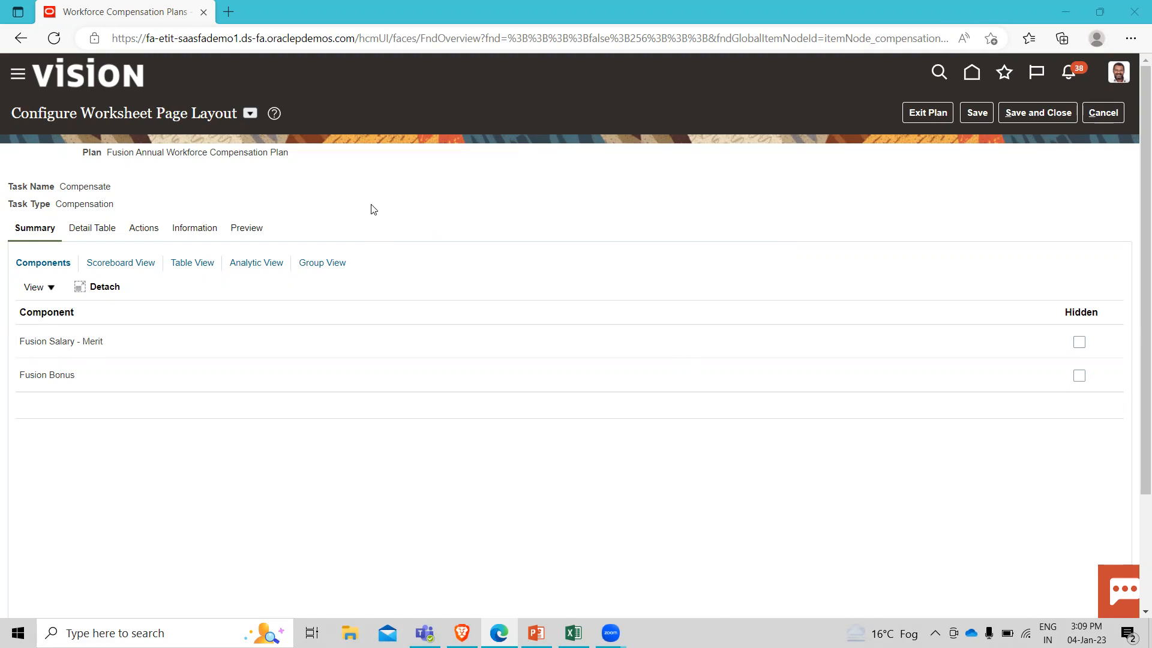
pyautogui.click(106, 232)
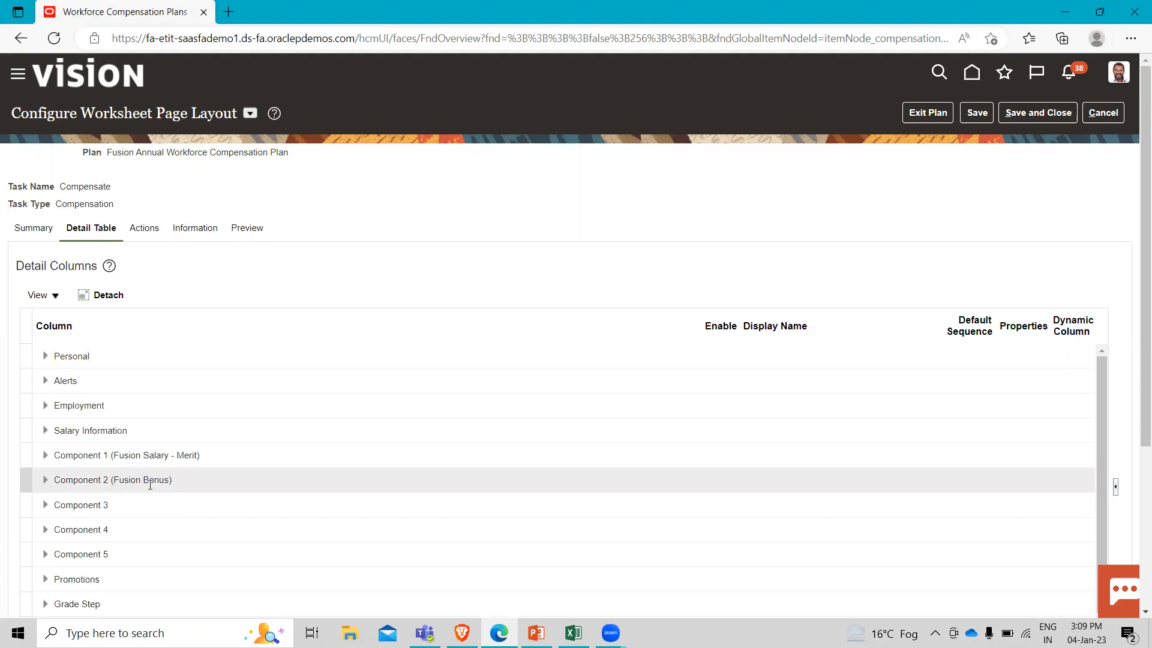
pyautogui.click(46, 459)
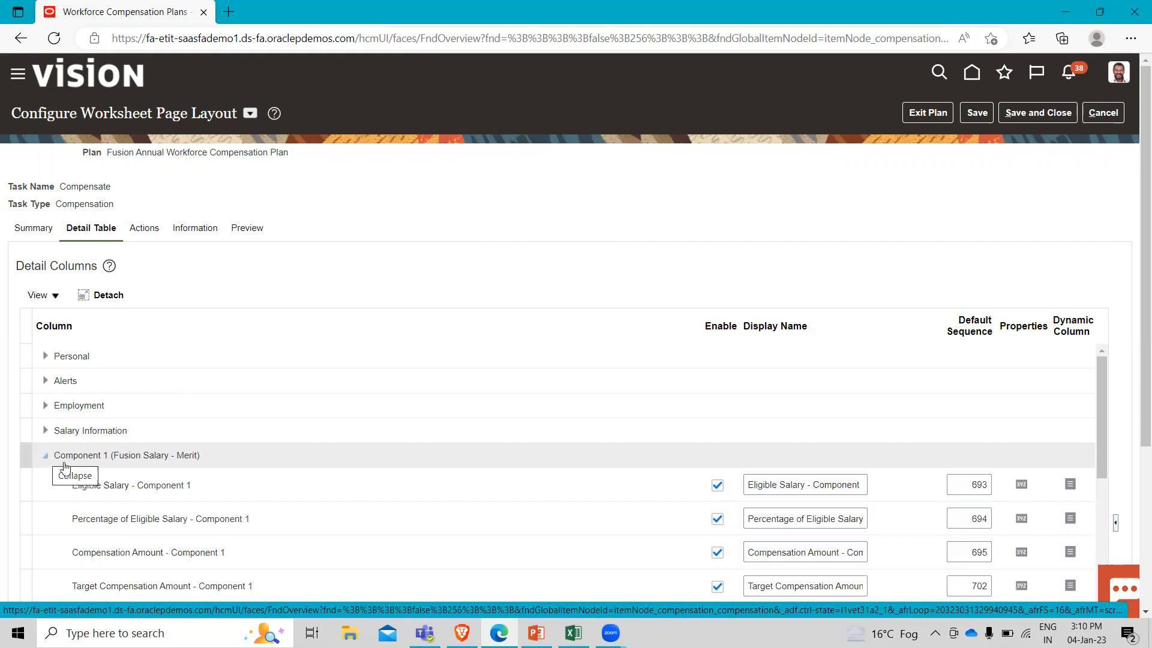
# Change the display name of the Compensation Amount - Component 1 column to Merit Amount.
pyautogui.scroll(-2, 195, 513)
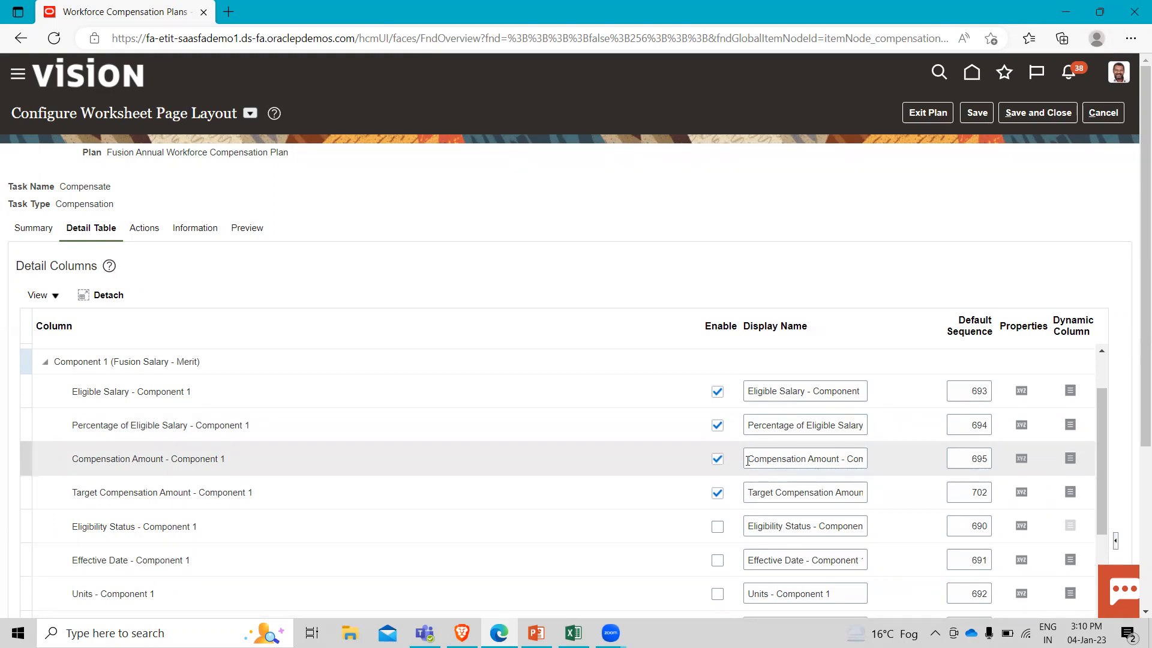
pyautogui.click(747, 461)
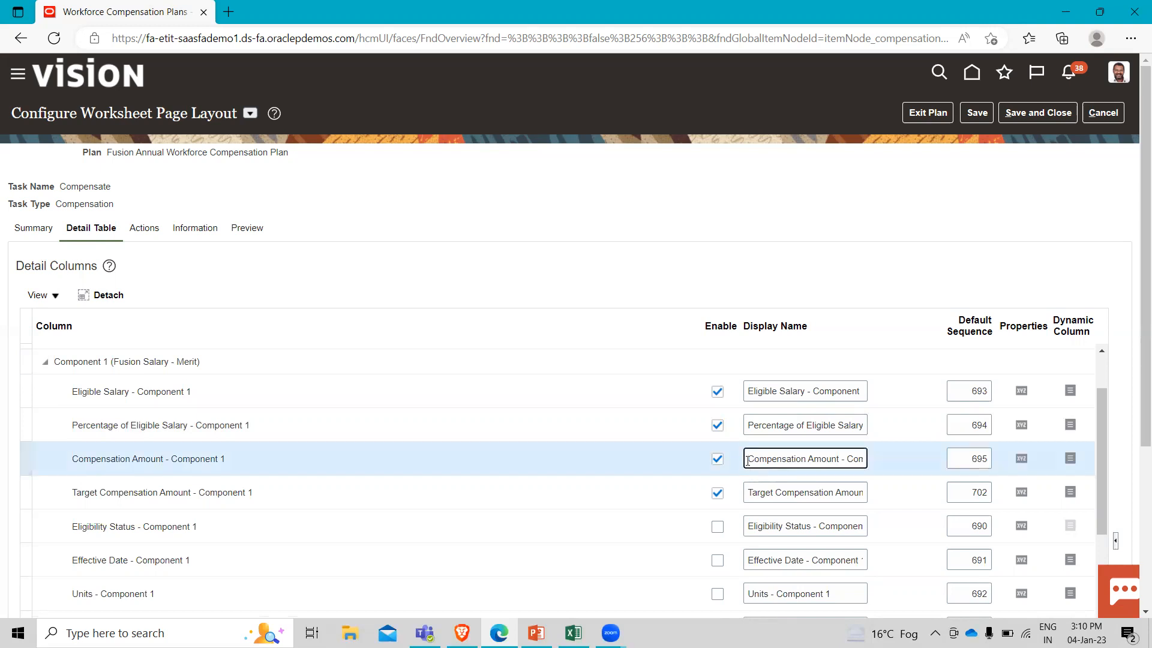
pyautogui.press('Right')
pyautogui.press('Right')
pyautogui.press('Right')
pyautogui.press('Right')
pyautogui.press('Right')
pyautogui.press('Right')
pyautogui.press('Right')
pyautogui.press('Right')
pyautogui.press('Right')
pyautogui.press('Right')
pyautogui.press('Right')
pyautogui.press('Right')
pyautogui.press('Right')
pyautogui.press('Right')
pyautogui.press('Right')
pyautogui.press('Right')
pyautogui.press('Right')
pyautogui.press('Right')
pyautogui.press('Right')
pyautogui.press('BackSpace')
pyautogui.press('BackSpace')
pyautogui.press('BackSpace')
pyautogui.press('BackSpace')
pyautogui.press('BackSpace')
pyautogui.press('BackSpace')
pyautogui.press('BackSpace')
pyautogui.press('BackSpace')
pyautogui.press('BackSpace')
pyautogui.press('BackSpace')
pyautogui.press('BackSpace')
pyautogui.press('BackSpace')
pyautogui.press('BackSpace')
pyautogui.press('BackSpace')
pyautogui.press('BackSpace')
pyautogui.press('BackSpace')
pyautogui.press('BackSpace')
pyautogui.press('BackSpace')
pyautogui.press('BackSpace')
pyautogui.press('BackSpace')
pyautogui.write('Meri')
pyautogui.write('t Amount')
# In the Merit Amount column's properties, set Post as Salary to Yes and Salary Component to Merit.
pyautogui.click(1019, 459)
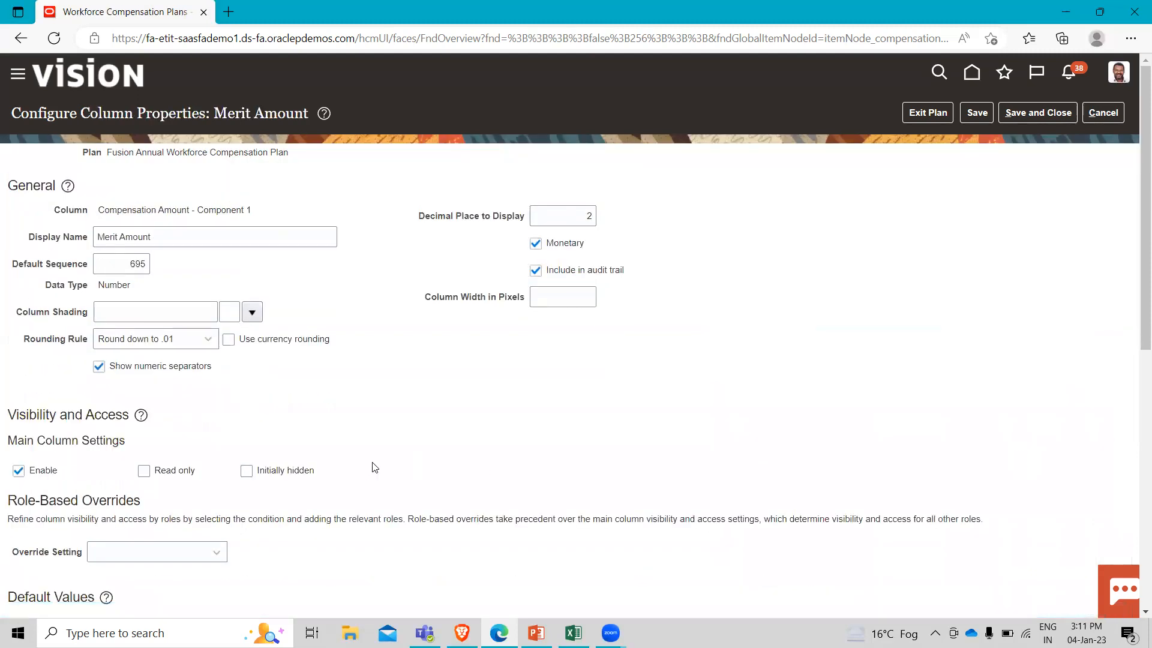
pyautogui.scroll(-1, 374, 468)
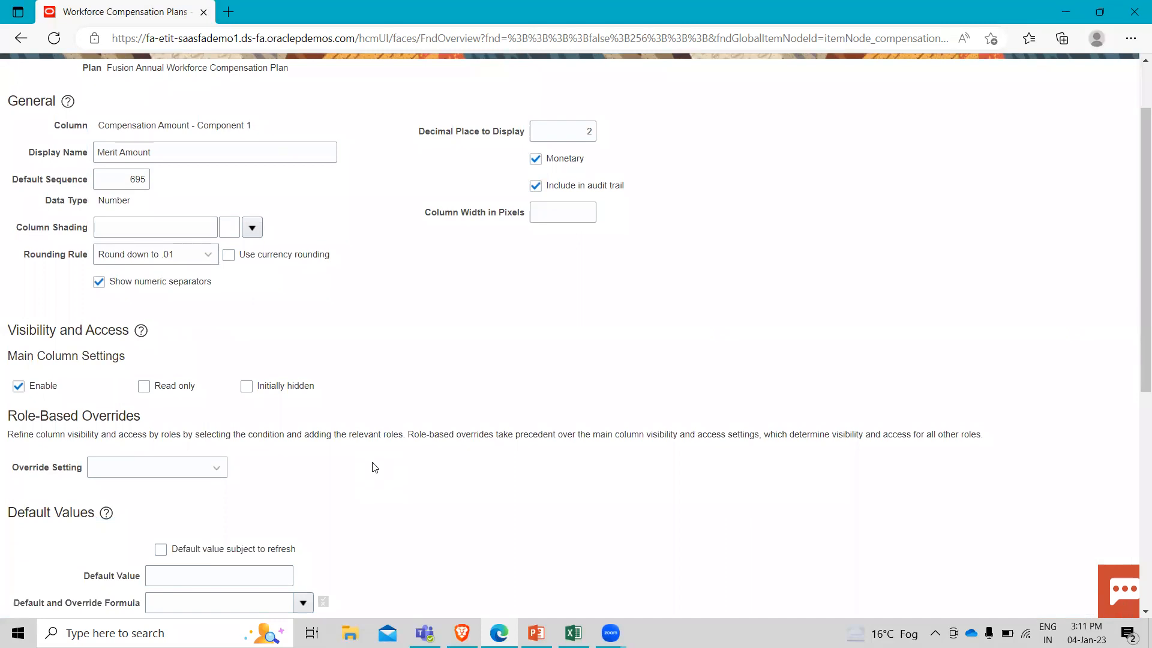
pyautogui.scroll(-4, 375, 468)
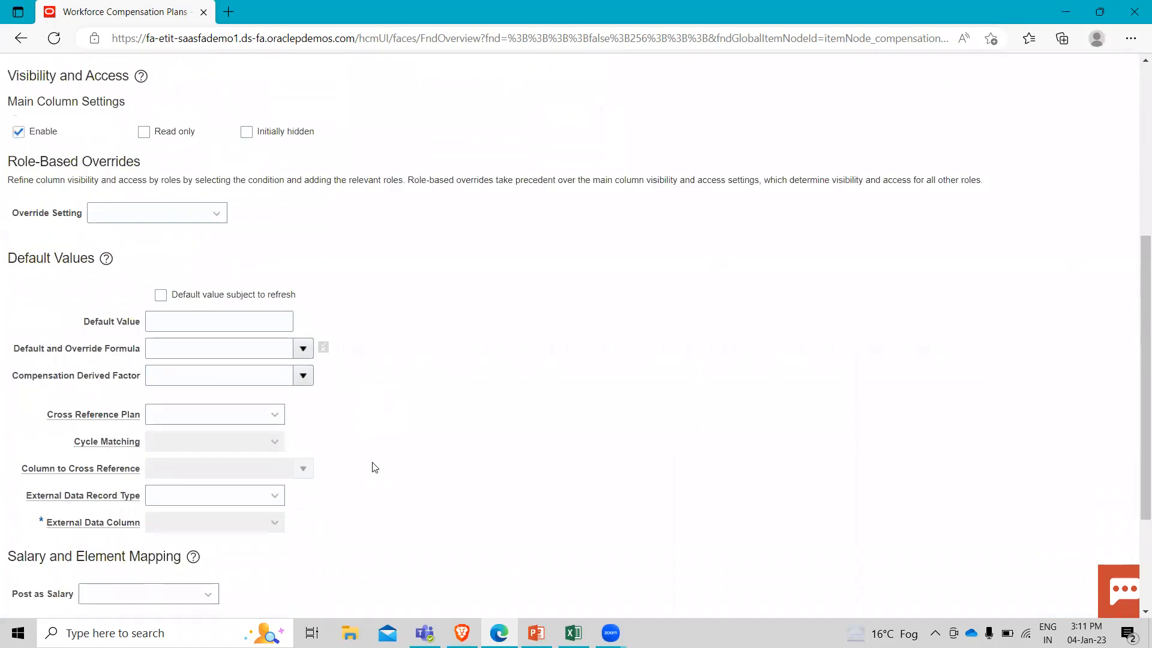
pyautogui.scroll(-2, 375, 467)
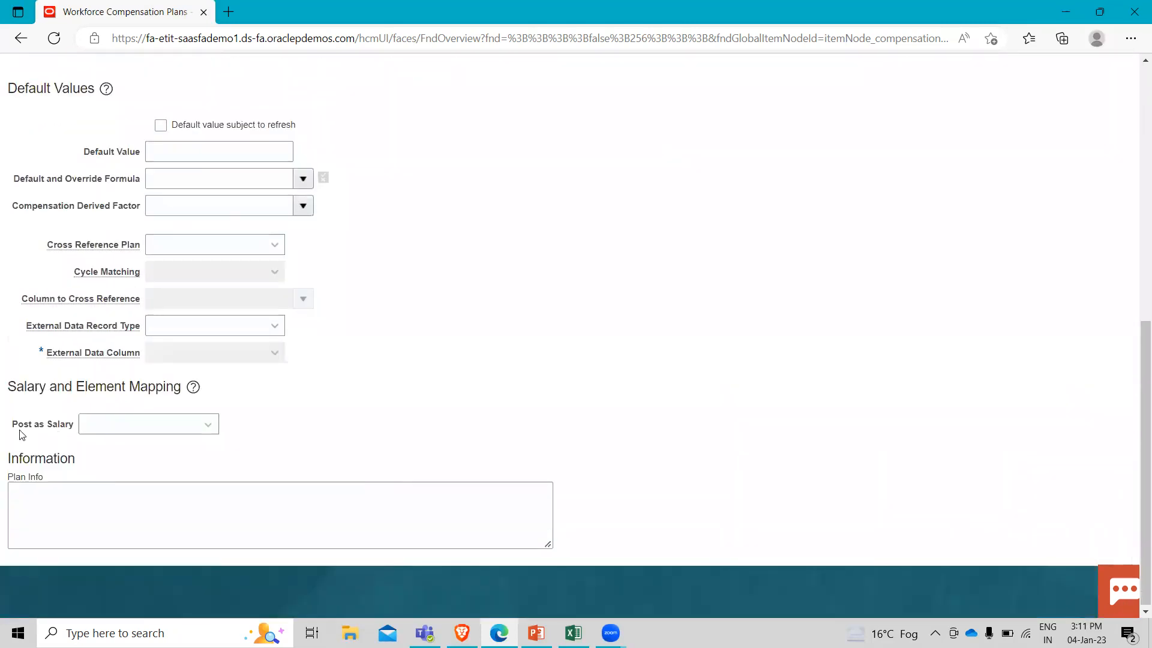
pyautogui.click(197, 428)
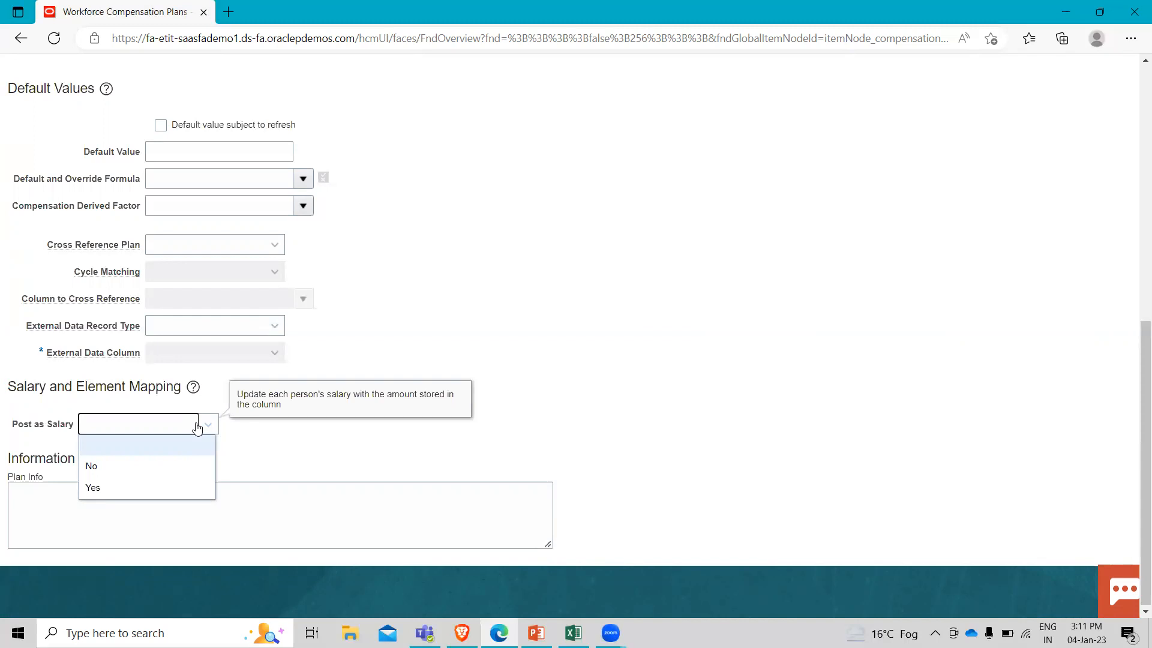
pyautogui.click(109, 490)
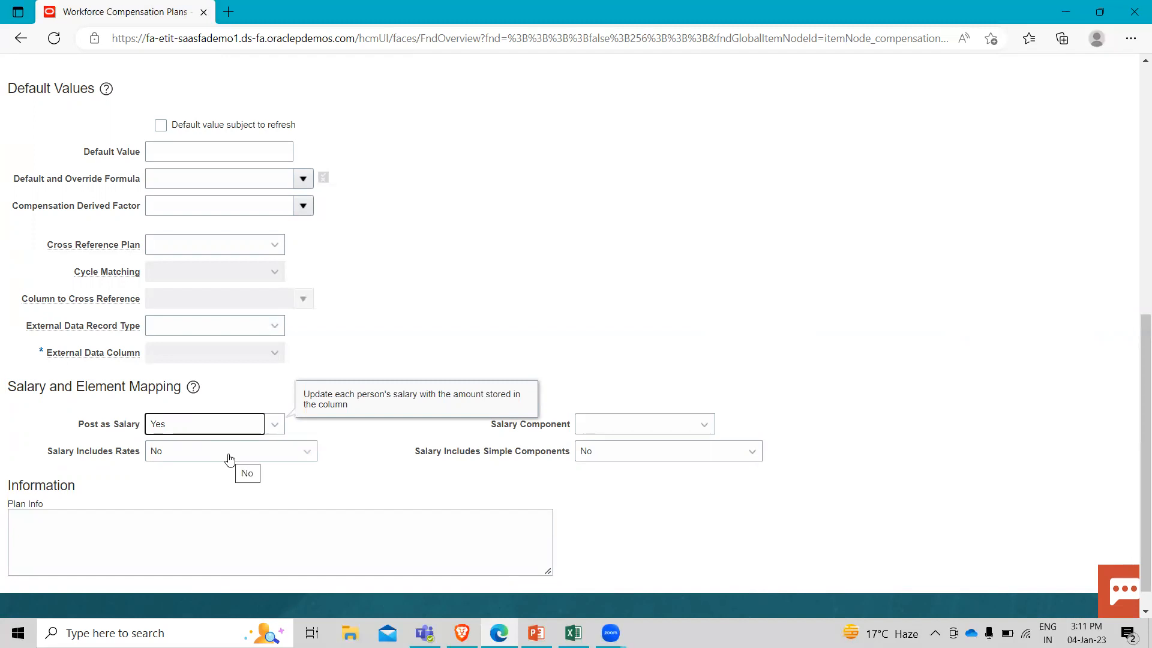
pyautogui.click(276, 449)
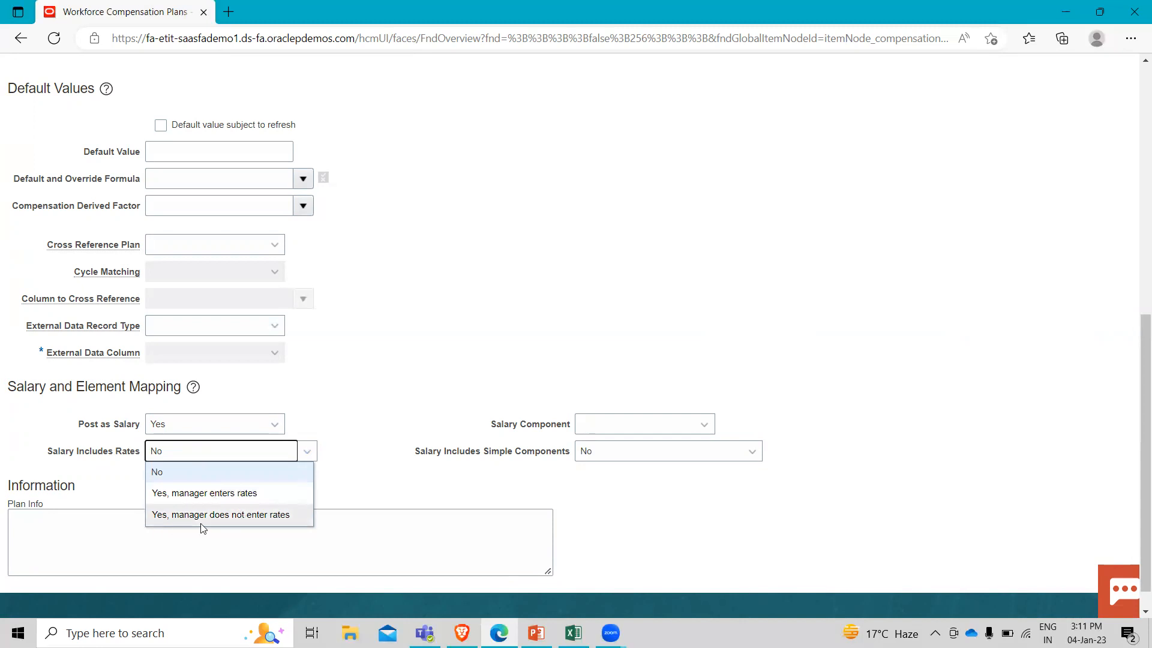
pyautogui.click(78, 484)
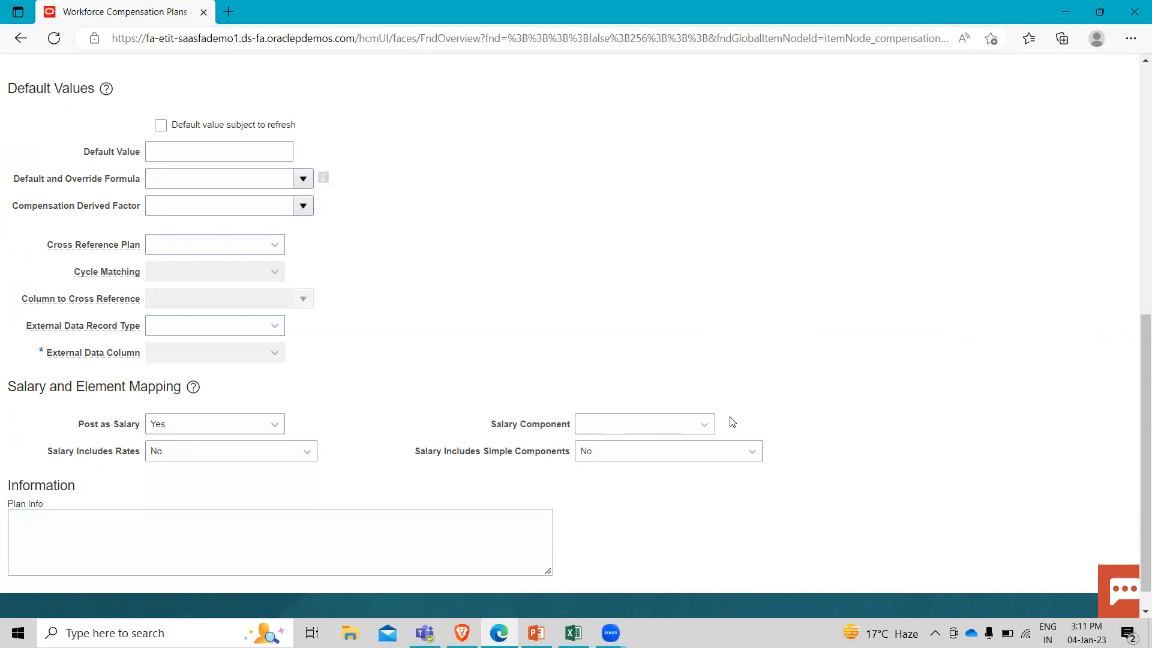
pyautogui.click(684, 424)
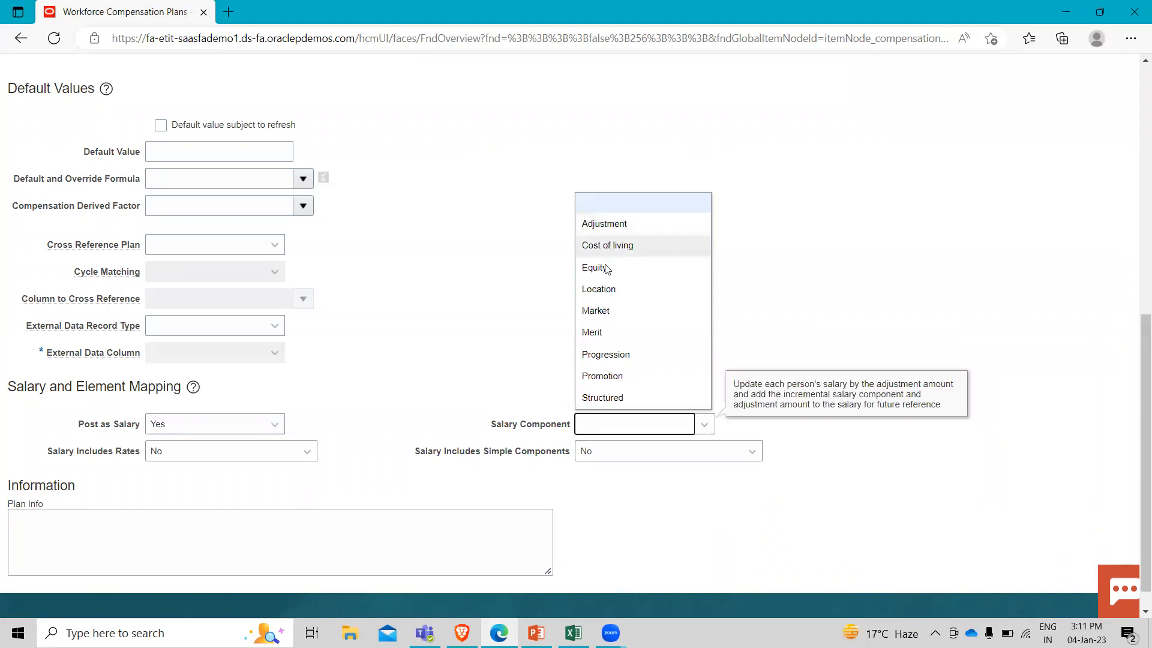
pyautogui.click(591, 332)
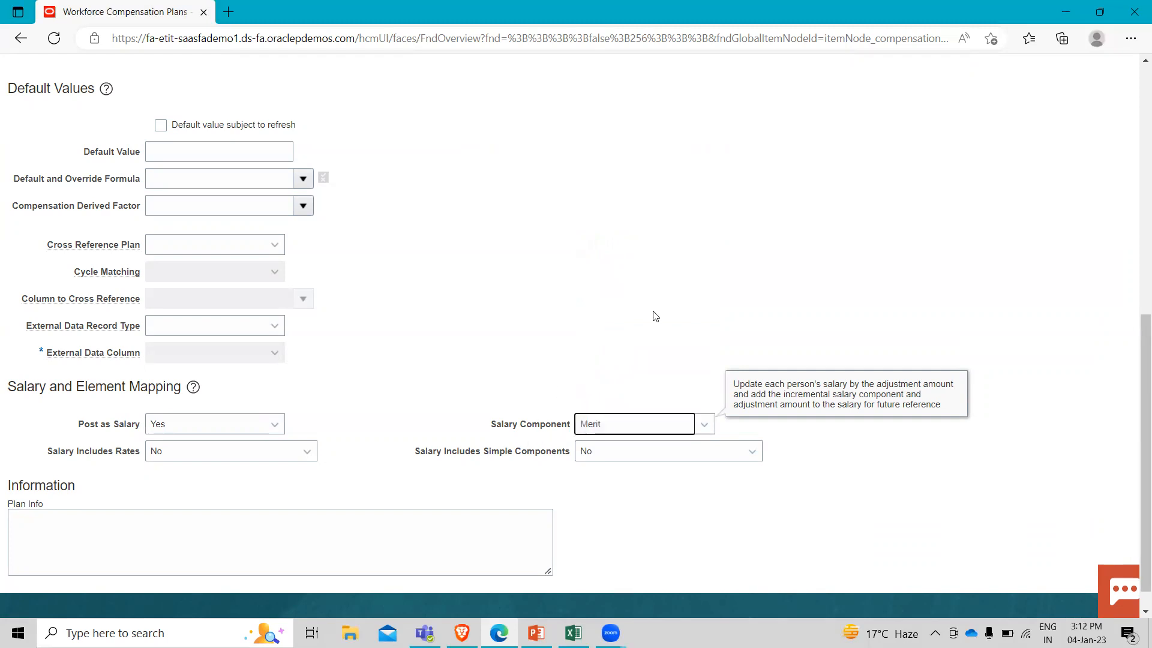
# Save the Merit Amount column properties and return to the worksheet page layout.
pyautogui.scroll(8, 965, 287)
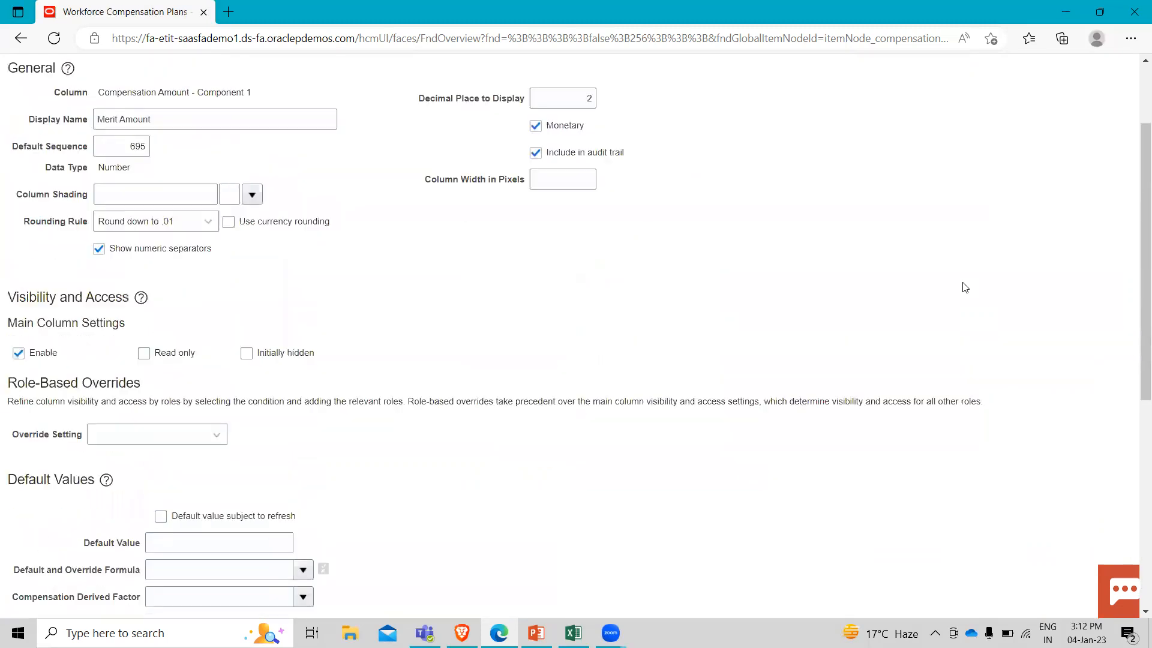
pyautogui.click(967, 116)
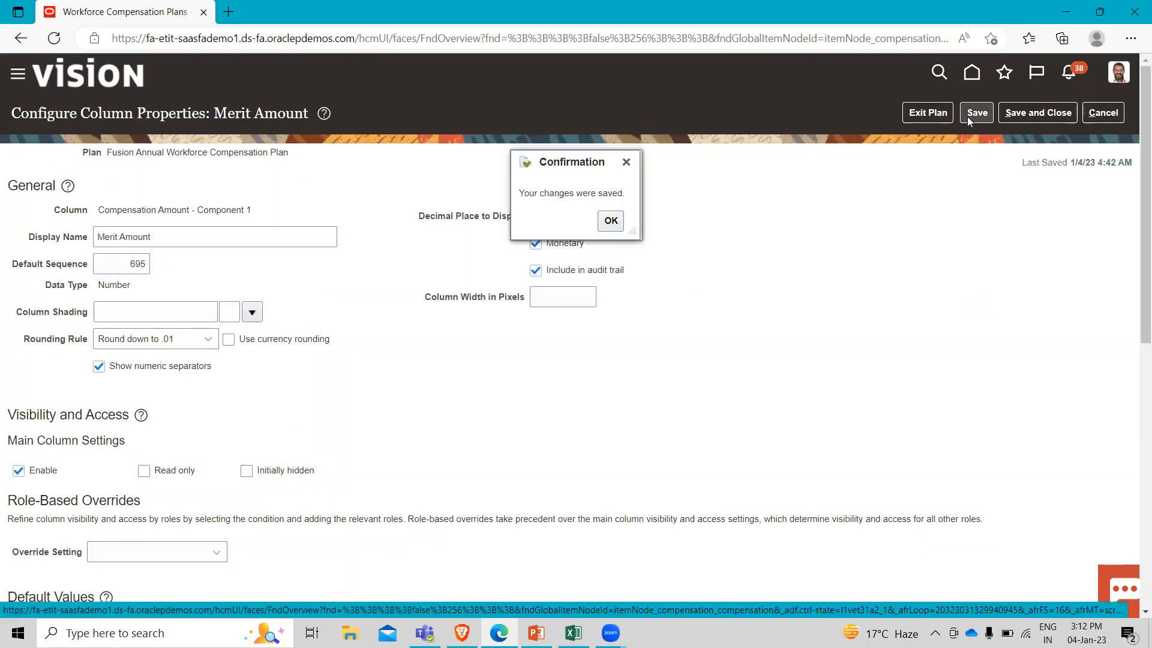
pyautogui.click(612, 221)
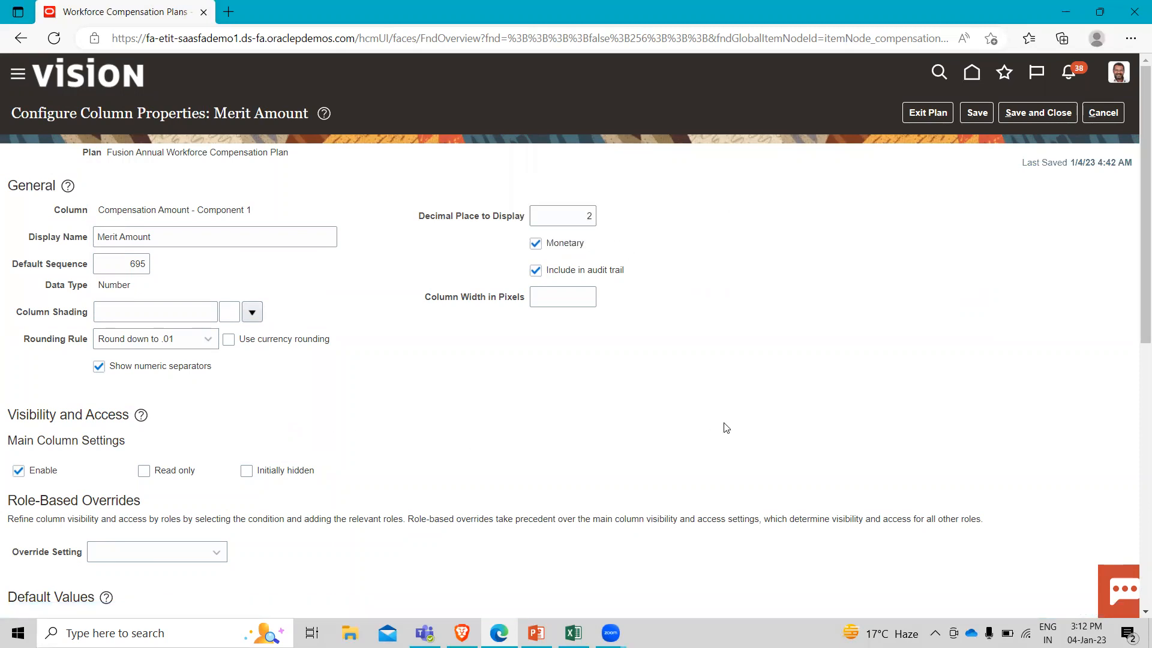
pyautogui.click(1029, 114)
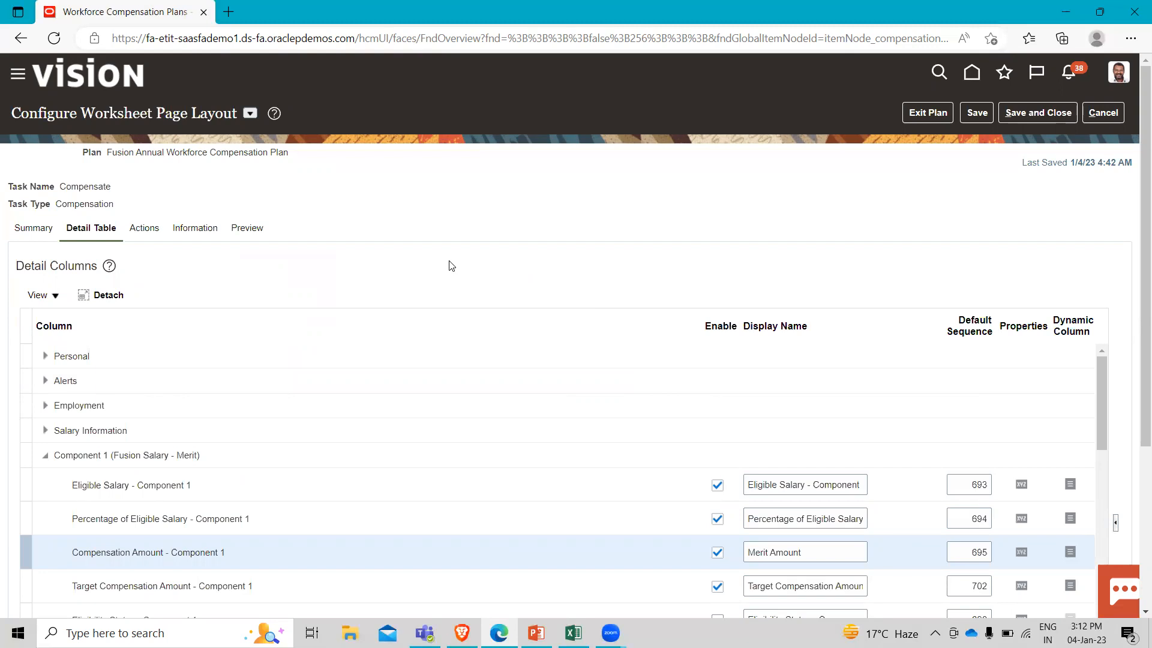
# Collapse the Component 1 (Fusion Salary - Merit) column group and expand the Performance group.
pyautogui.scroll(-3, 451, 265)
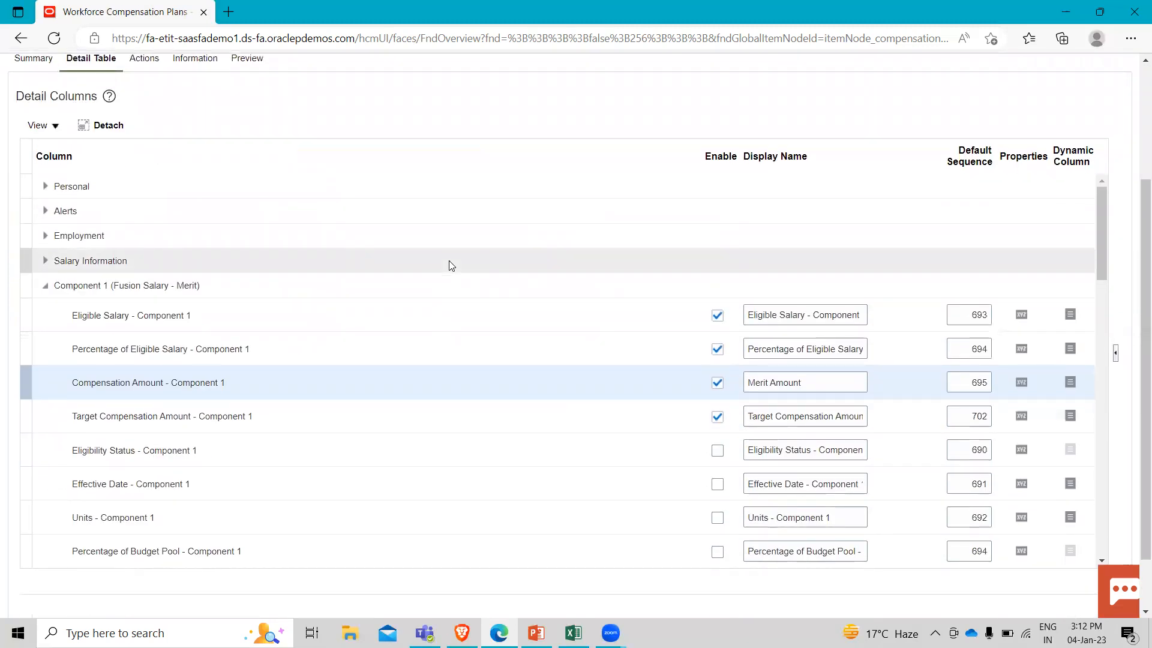
pyautogui.click(44, 291)
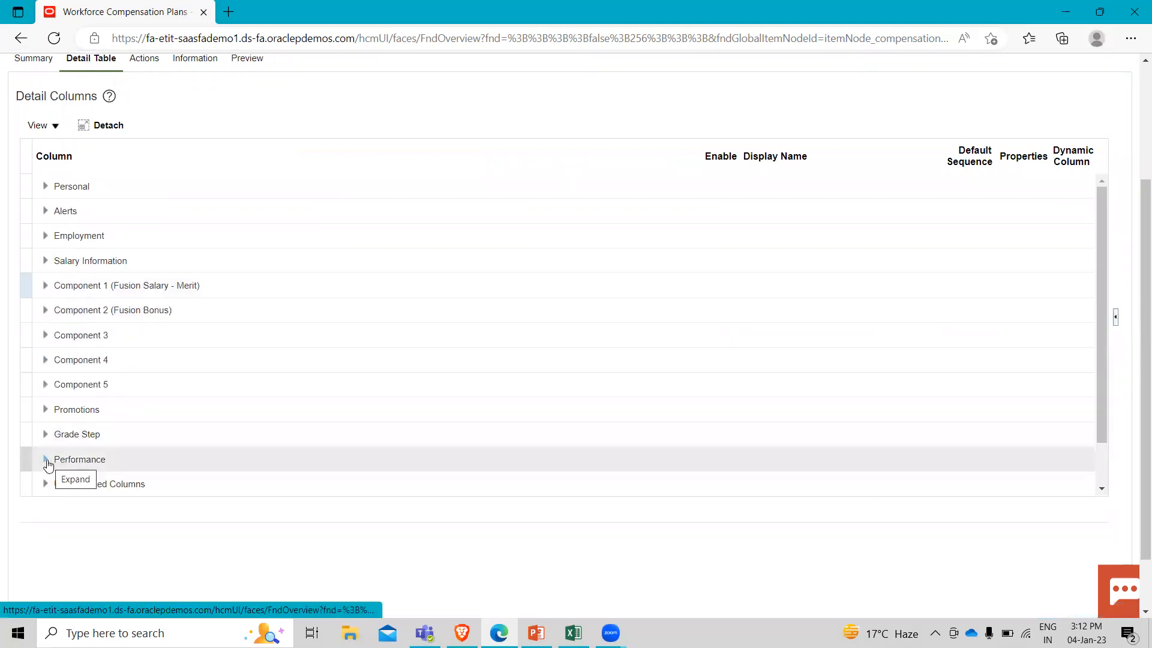
pyautogui.click(46, 463)
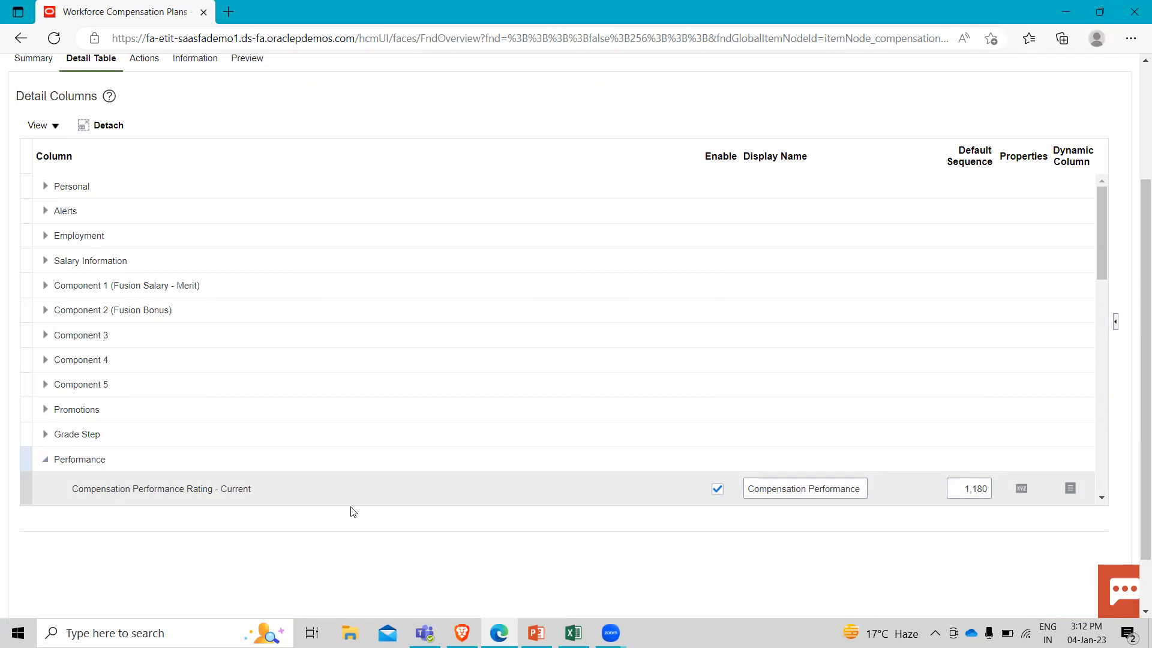
# Collapse the Performance group and look over the remaining detail column groups down to PaaS Integration.
pyautogui.click(46, 461)
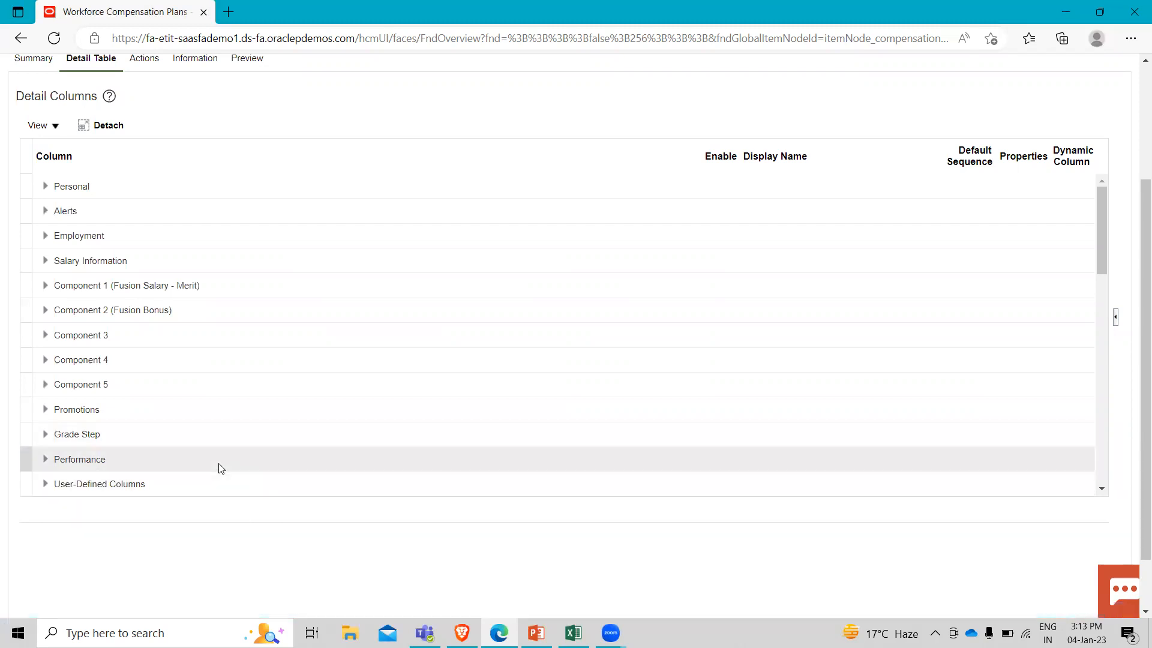
pyautogui.scroll(-3, 220, 466)
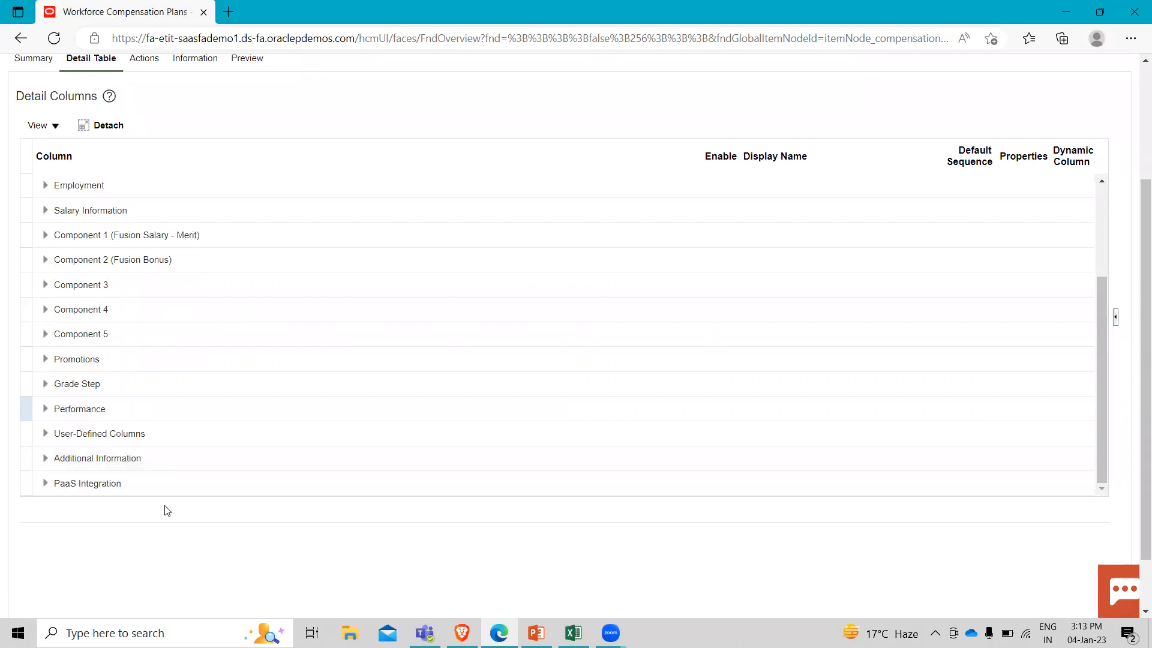
pyautogui.scroll(2, 166, 511)
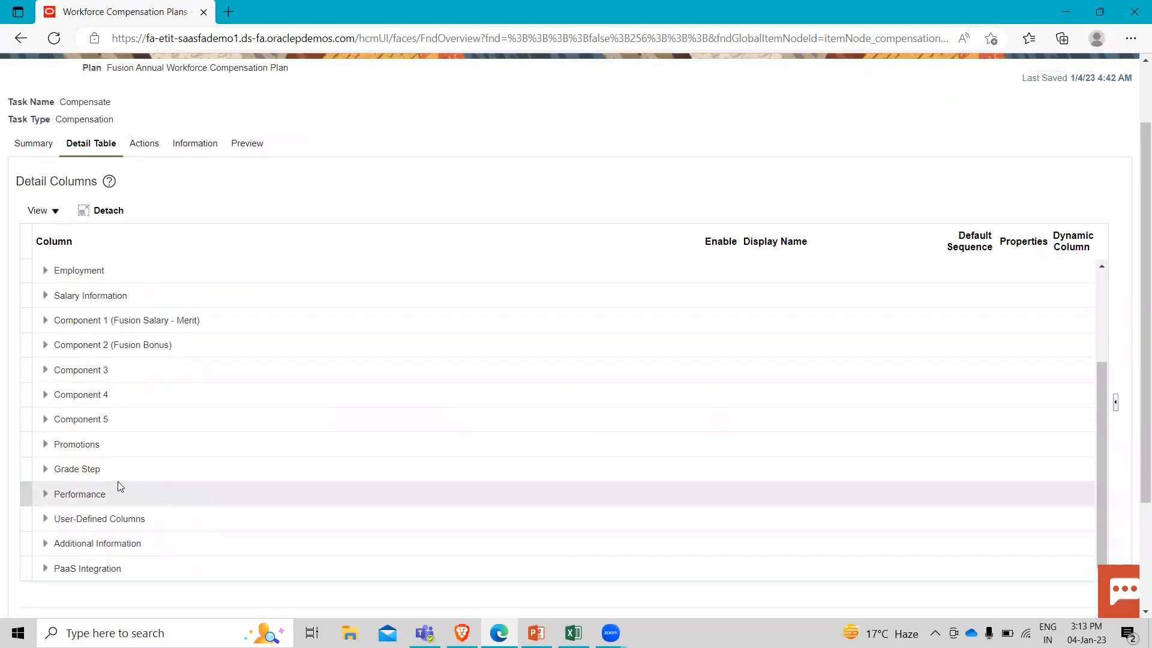
pyautogui.scroll(-3, 90, 457)
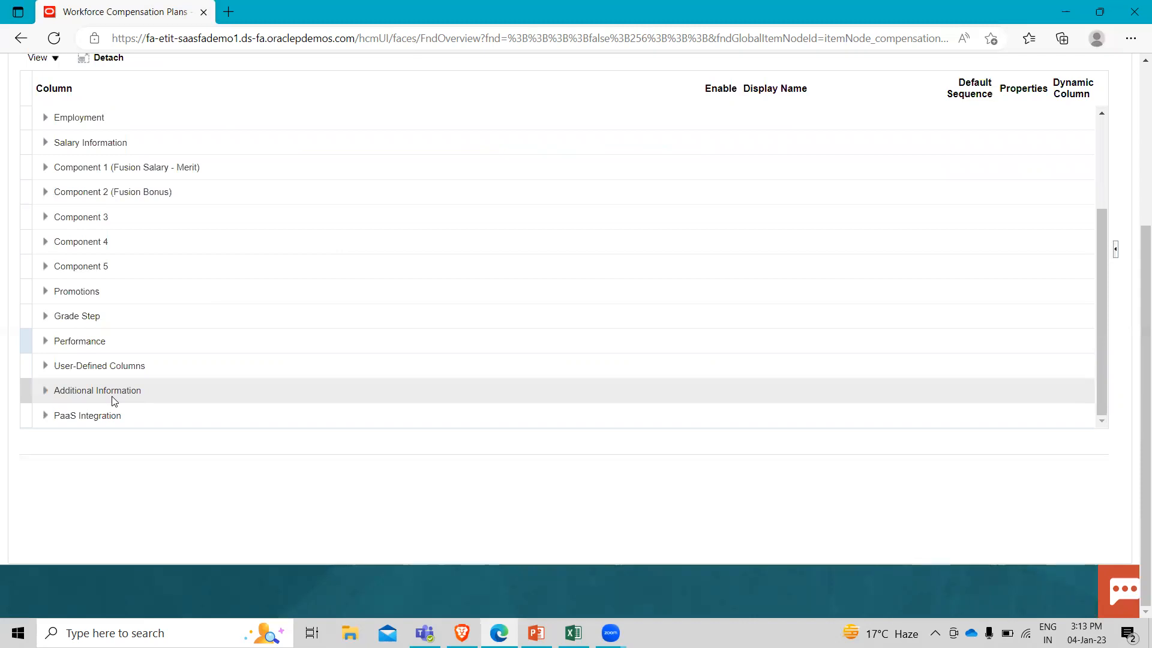
pyautogui.scroll(4, 114, 396)
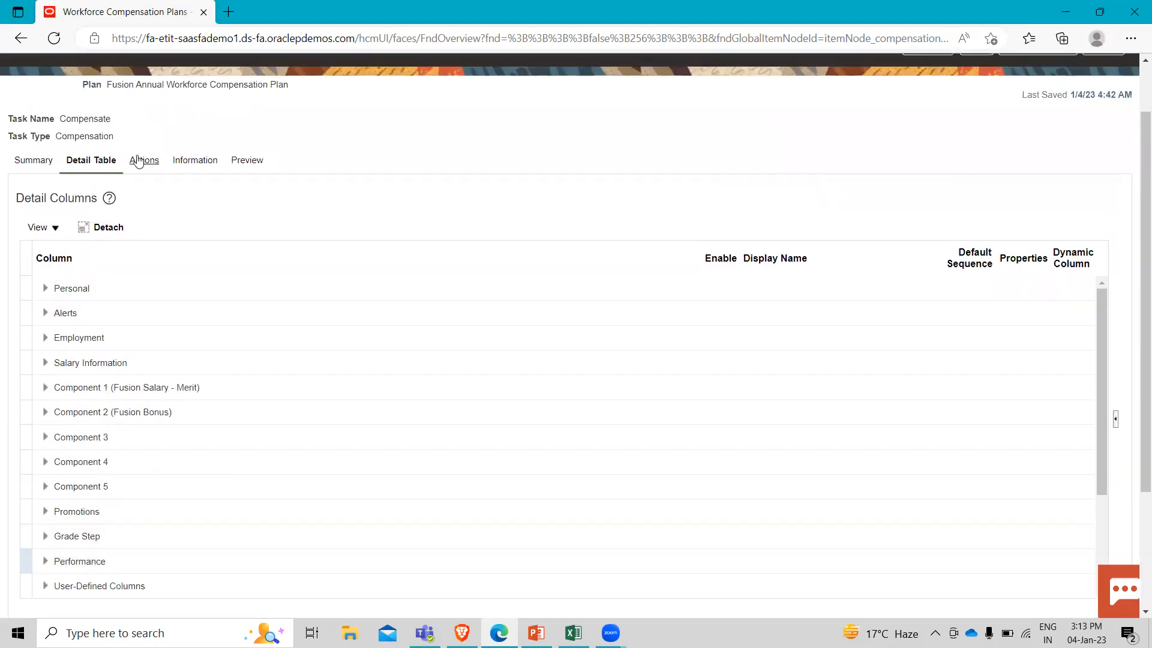
# Open the worksheet's Actions configuration and examine the options under Manage Default Worksheet Display.
pyautogui.click(140, 160)
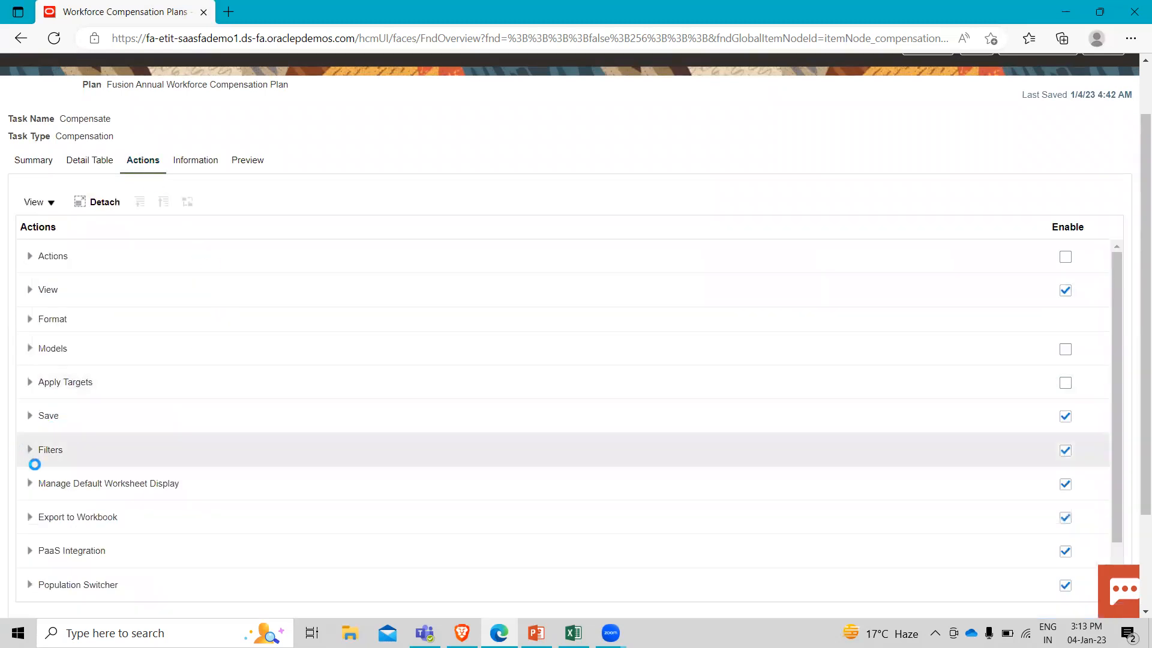
pyautogui.scroll(-2, 2, 509)
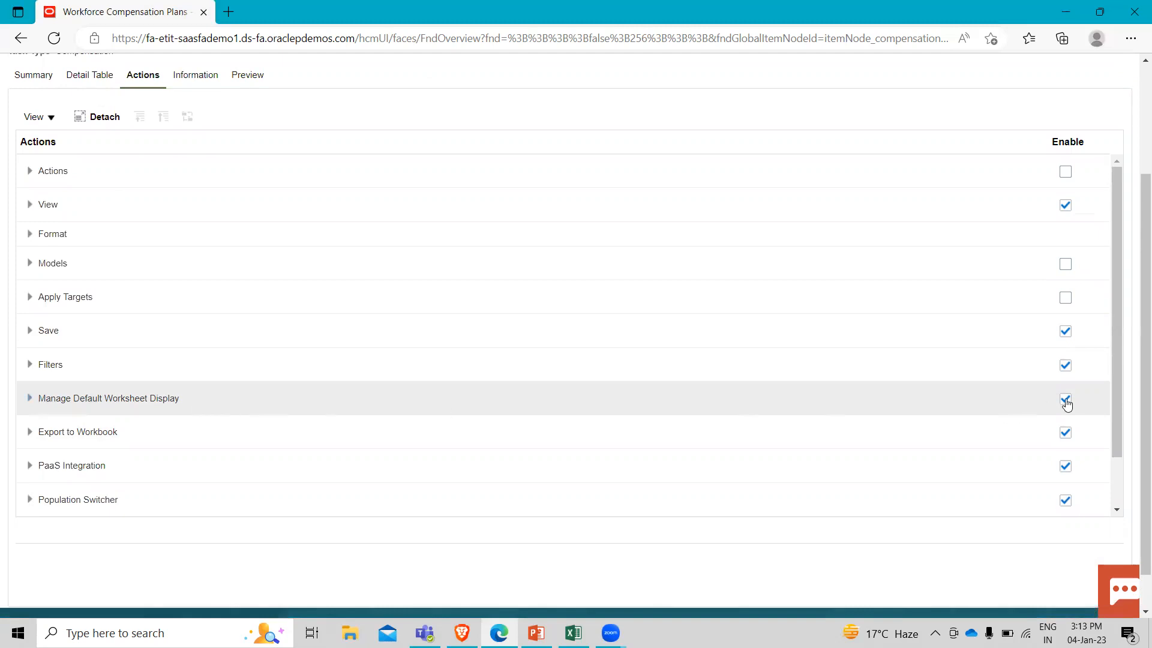
pyautogui.click(29, 401)
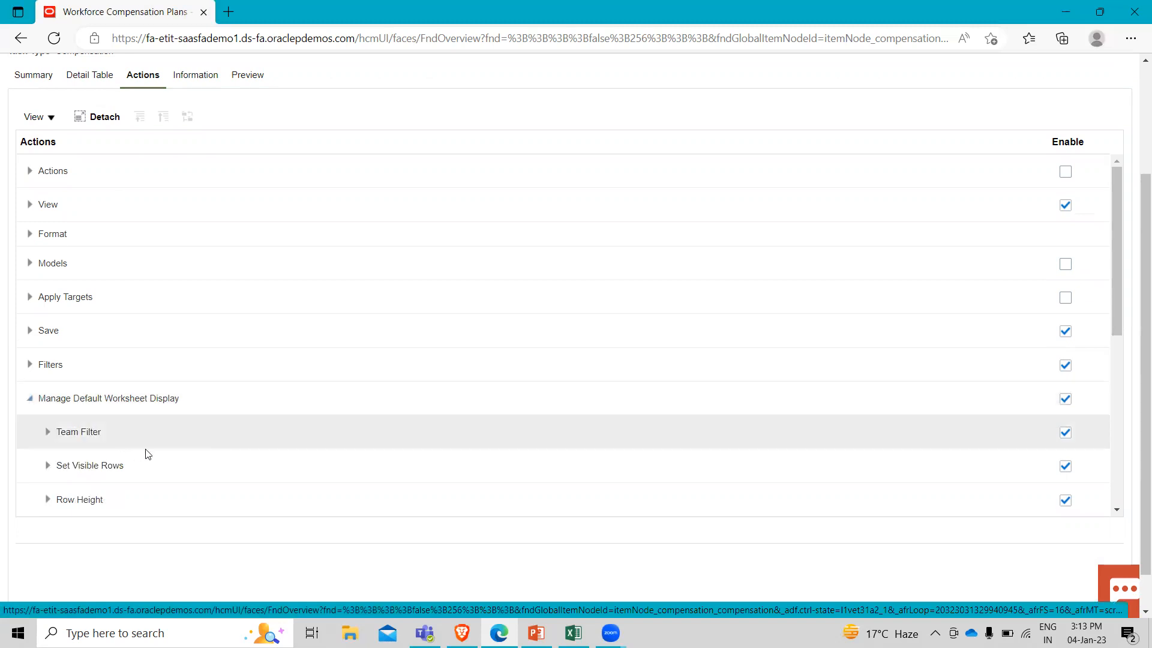
pyautogui.scroll(-2, 147, 451)
pyautogui.scroll(-2, 146, 449)
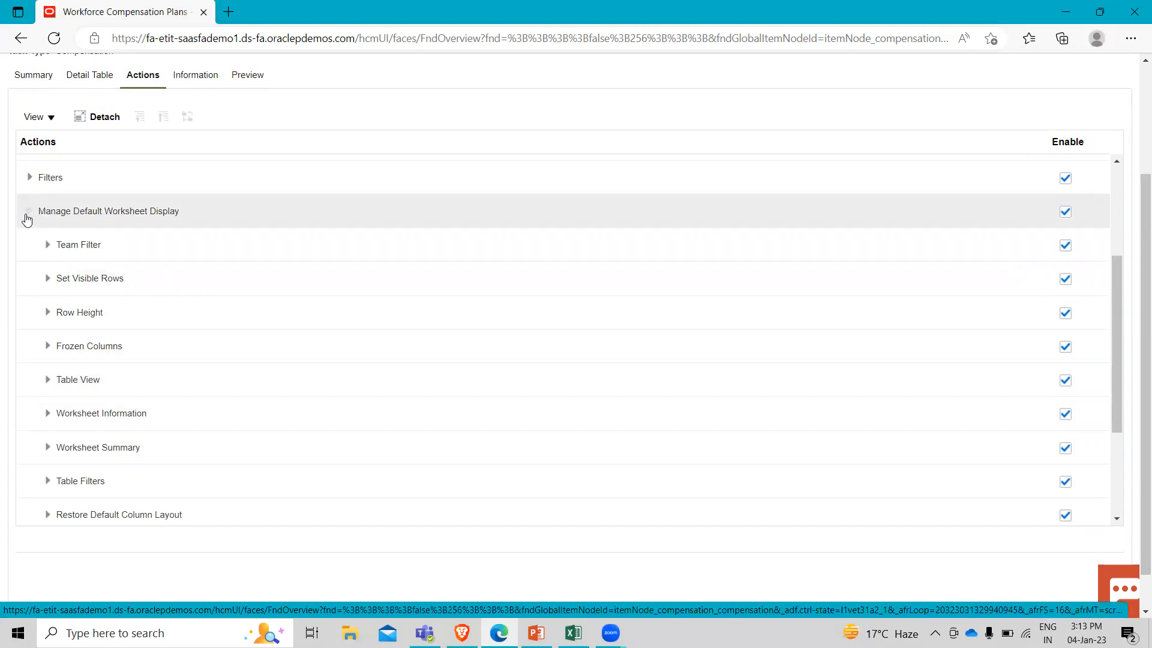
pyautogui.click(27, 219)
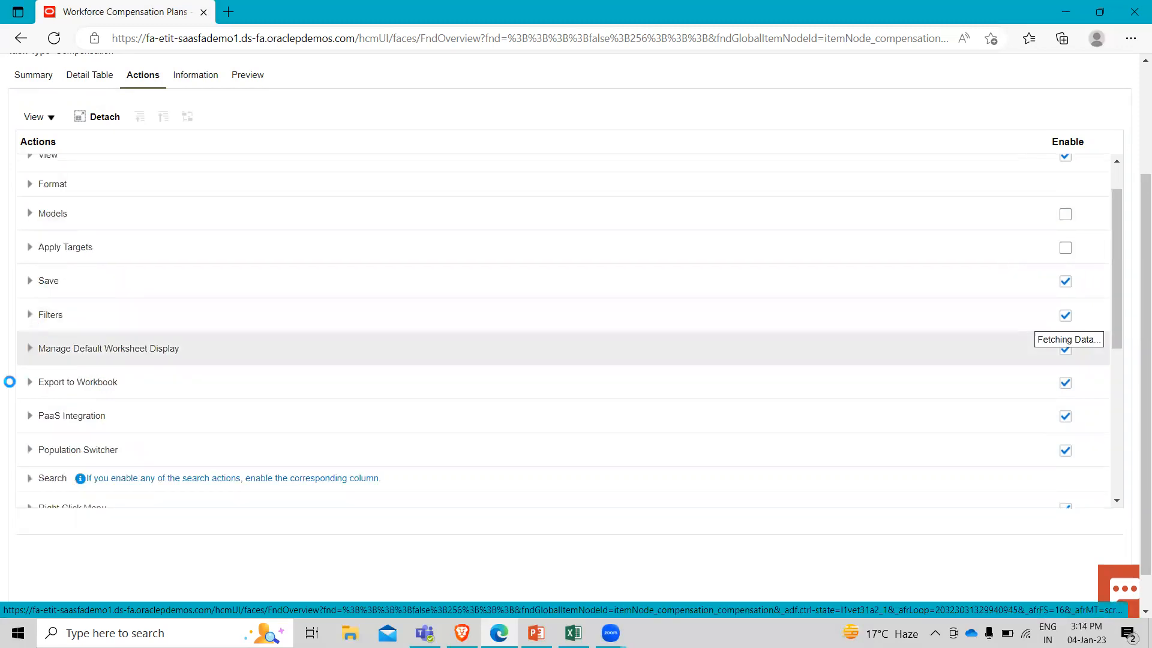
# Enable Manage Delegations, Request Eligibility Change and Compare Salary History in the Actions group, and collapse the group.
pyautogui.scroll(3, 30, 372)
pyautogui.scroll(2, 28, 313)
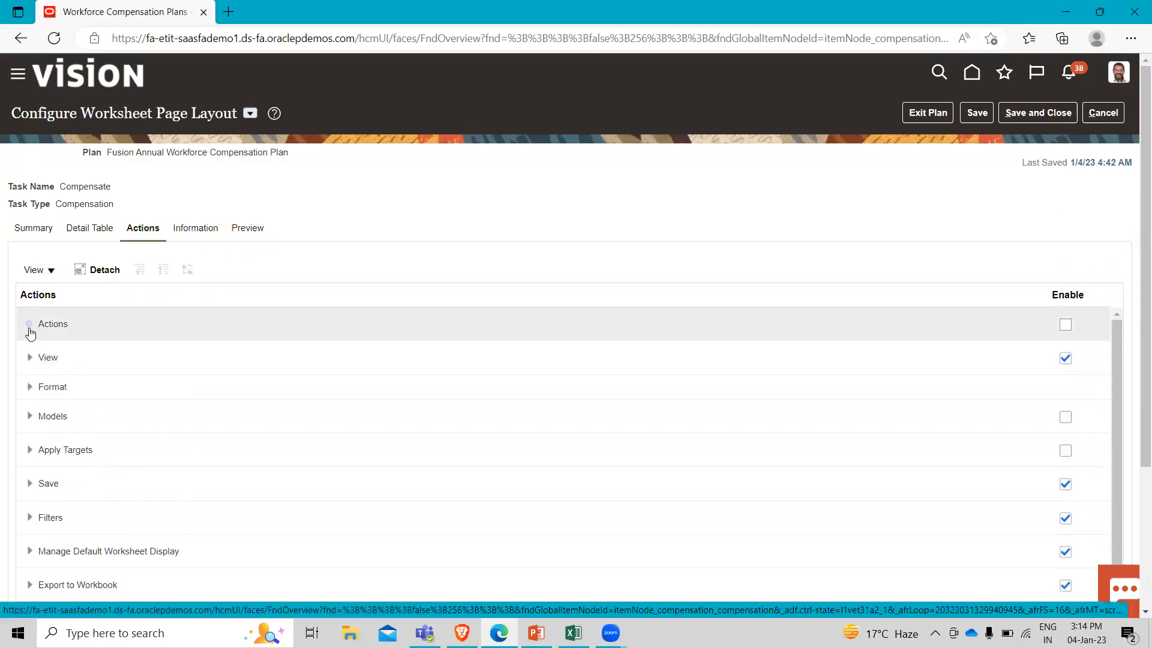
pyautogui.click(30, 328)
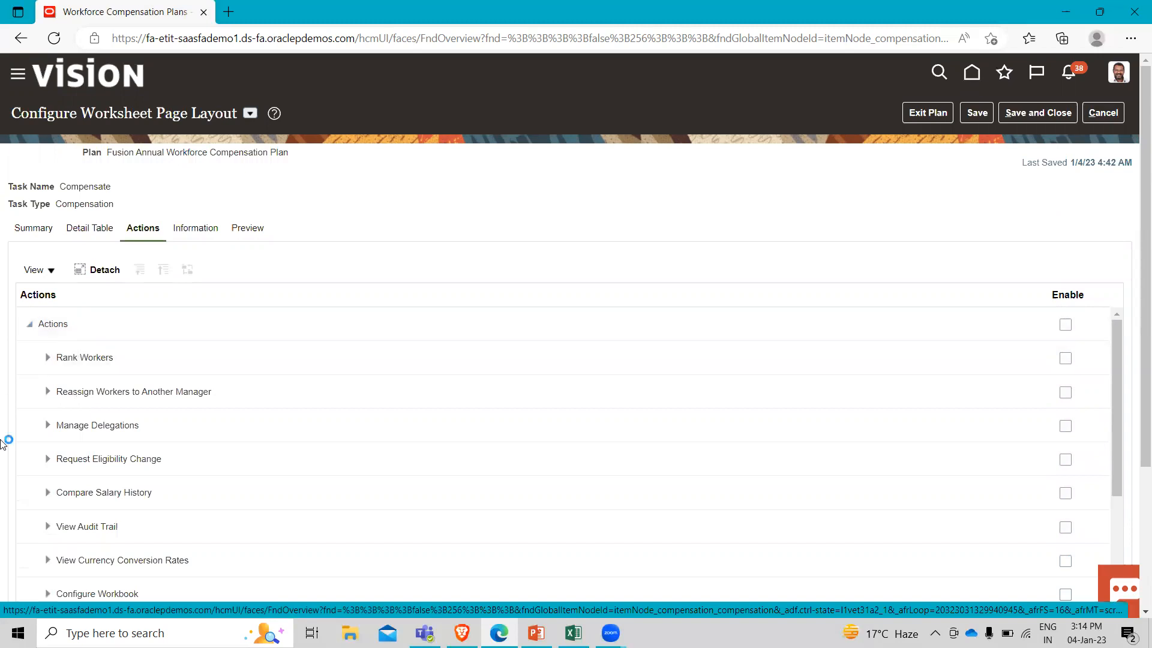
pyautogui.scroll(-3, 5, 441)
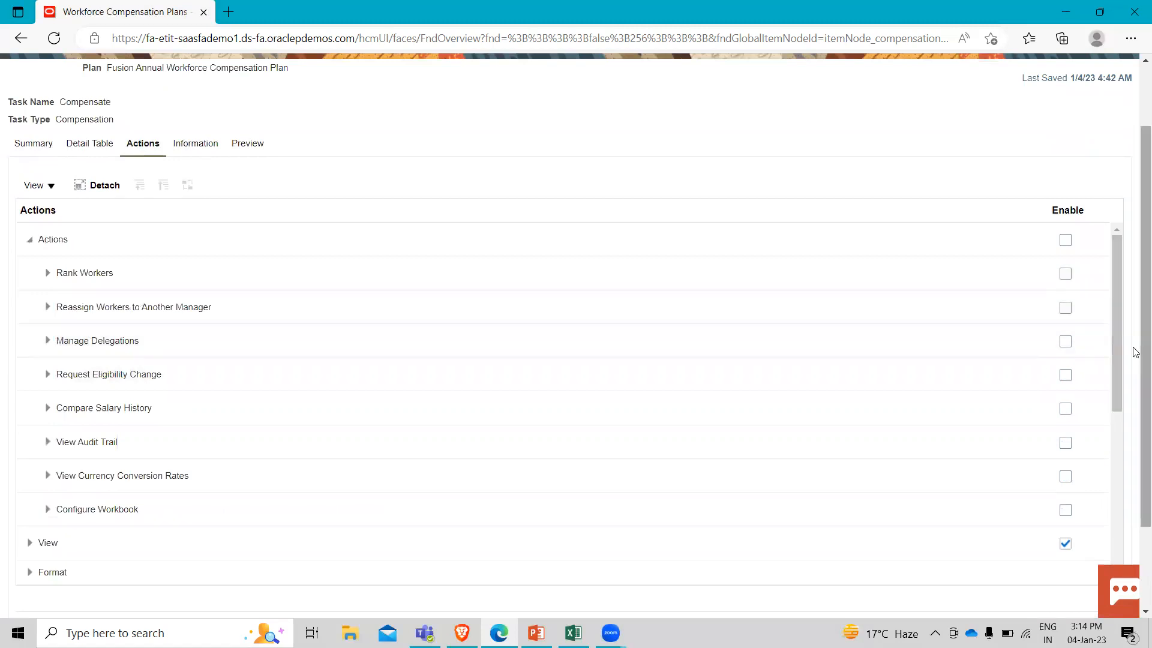
pyautogui.click(1065, 341)
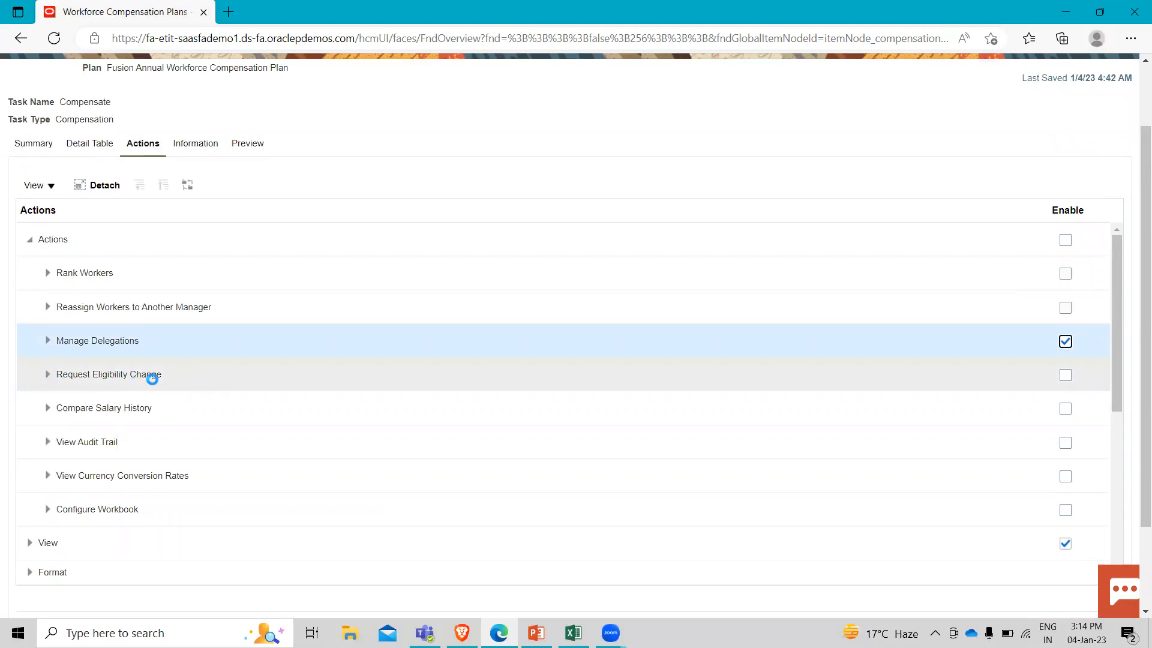
pyautogui.click(1062, 379)
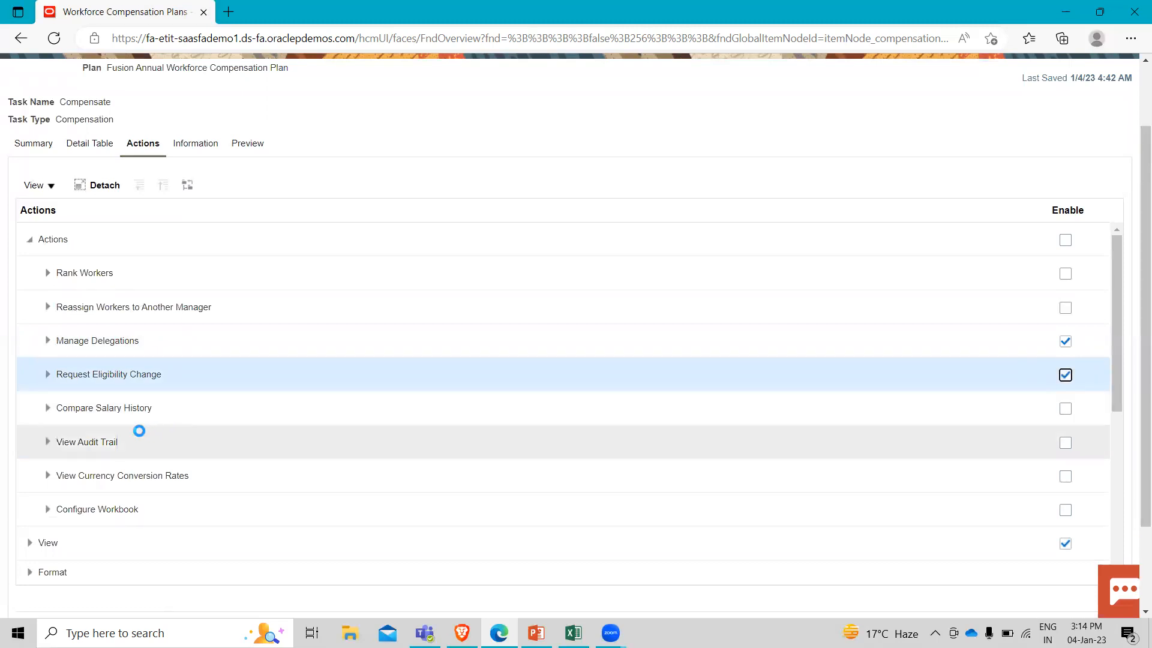
pyautogui.click(1065, 411)
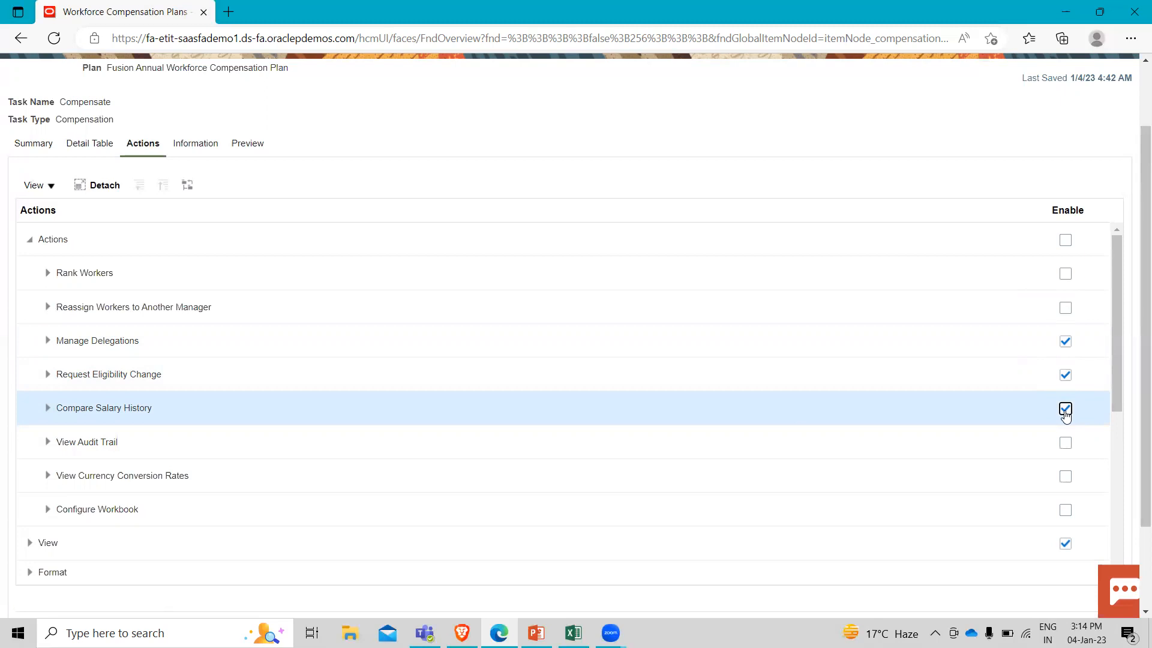
pyautogui.click(31, 242)
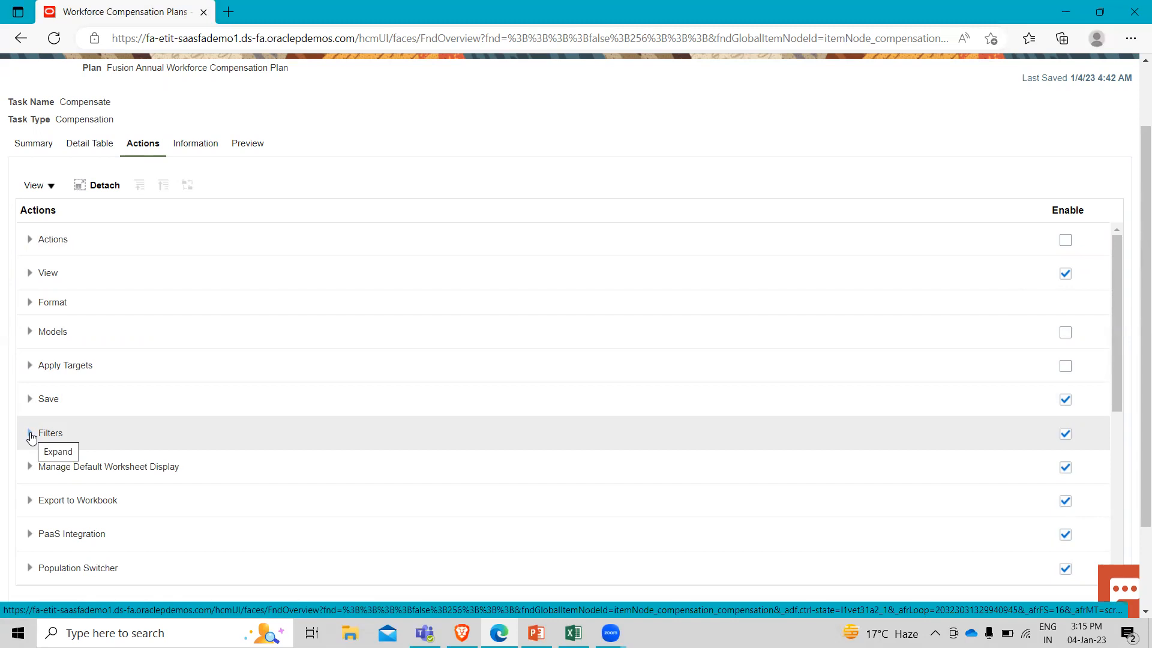
# Save the changes to the worksheet page layout and dismiss the confirmation.
pyautogui.click(30, 433)
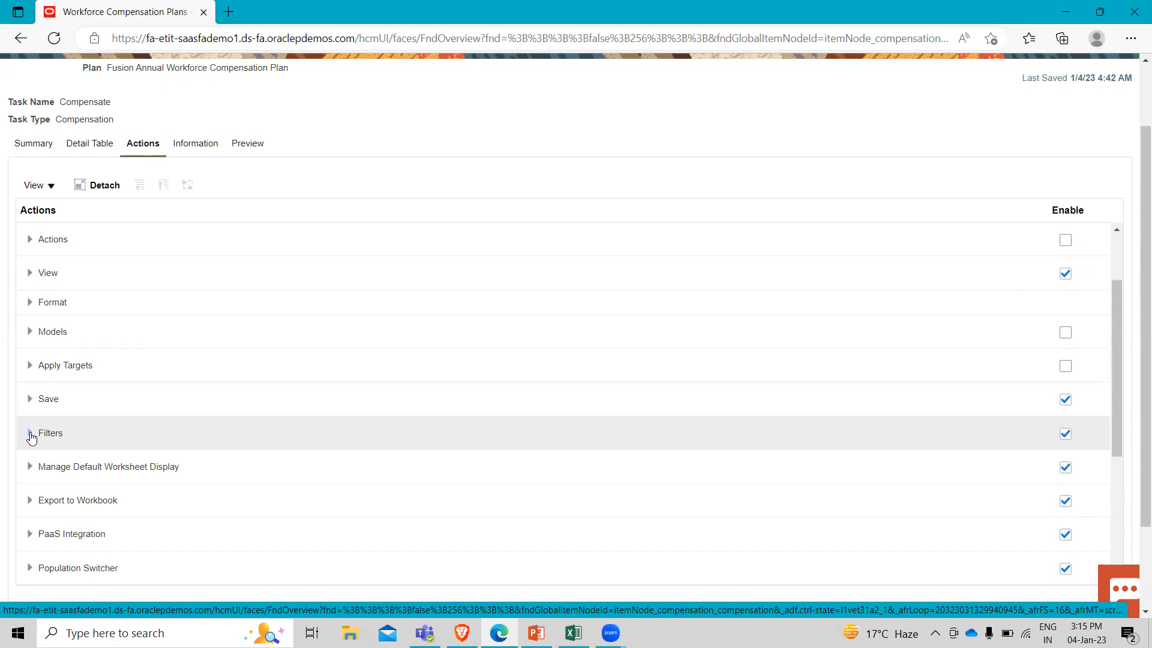
pyautogui.scroll(2, 332, 412)
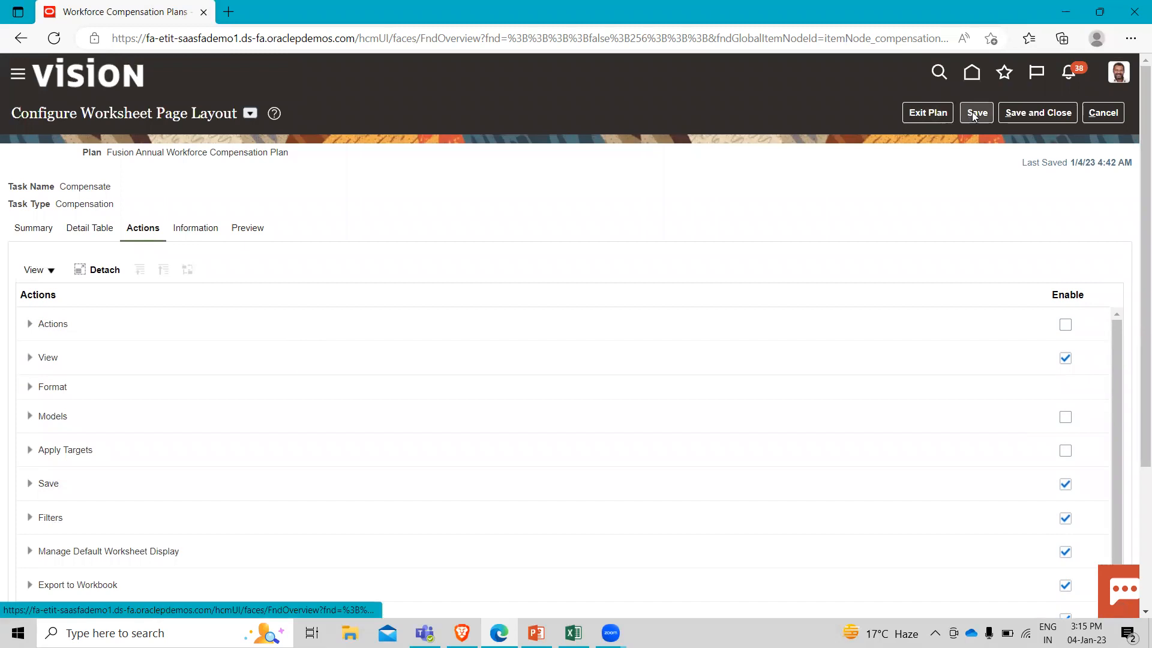
pyautogui.click(971, 112)
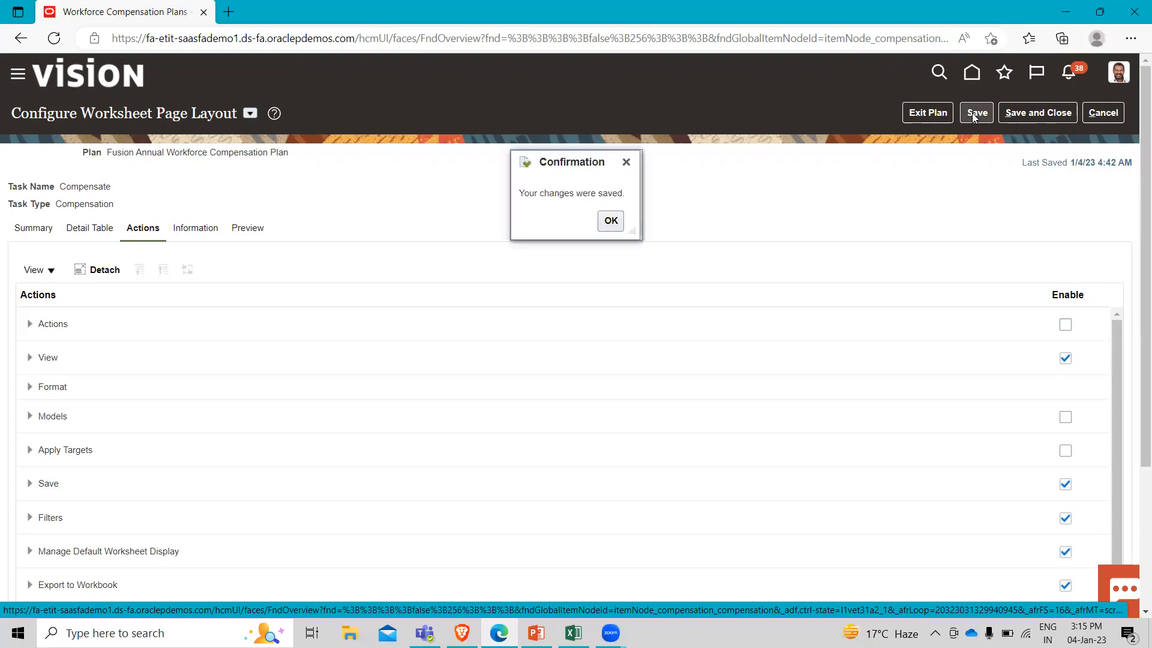
pyautogui.click(611, 222)
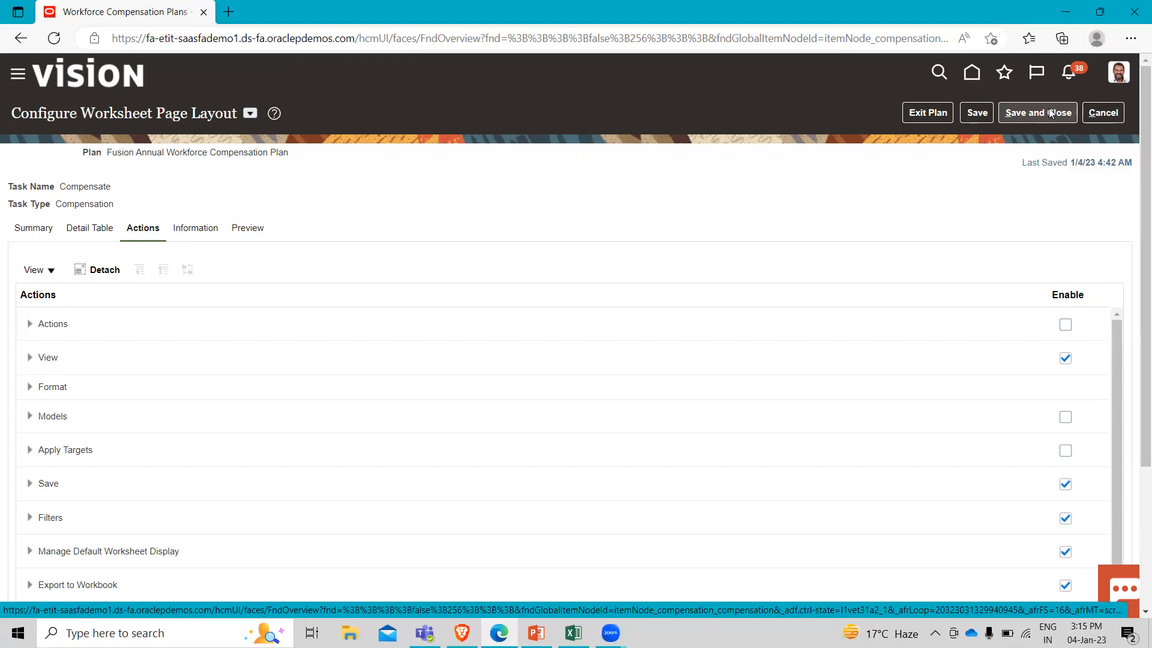
# Return to the detail table configuration and expand the Component 2 (Fusion Bonus) column group.
pyautogui.click(94, 228)
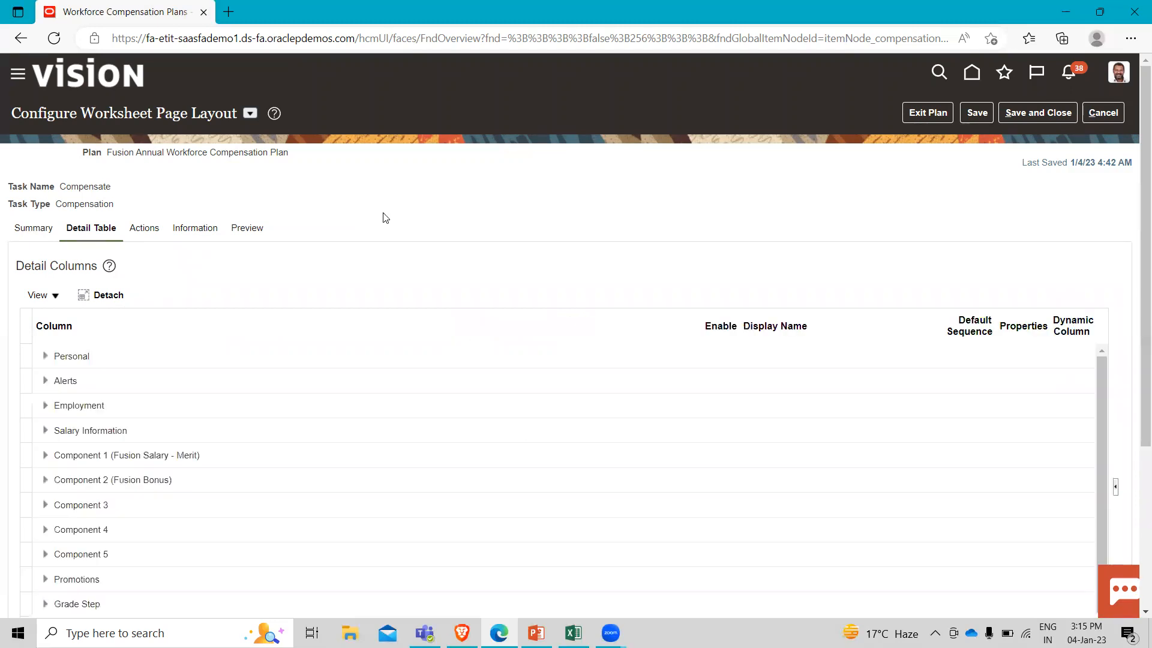
pyautogui.scroll(-1, 386, 218)
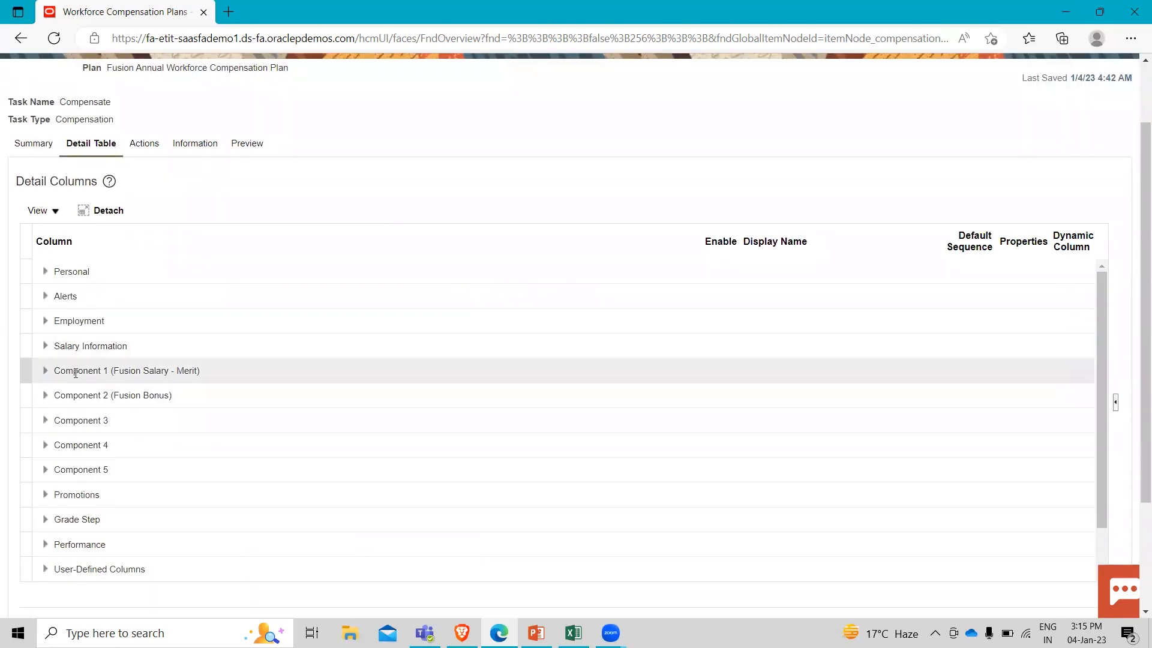
pyautogui.click(45, 396)
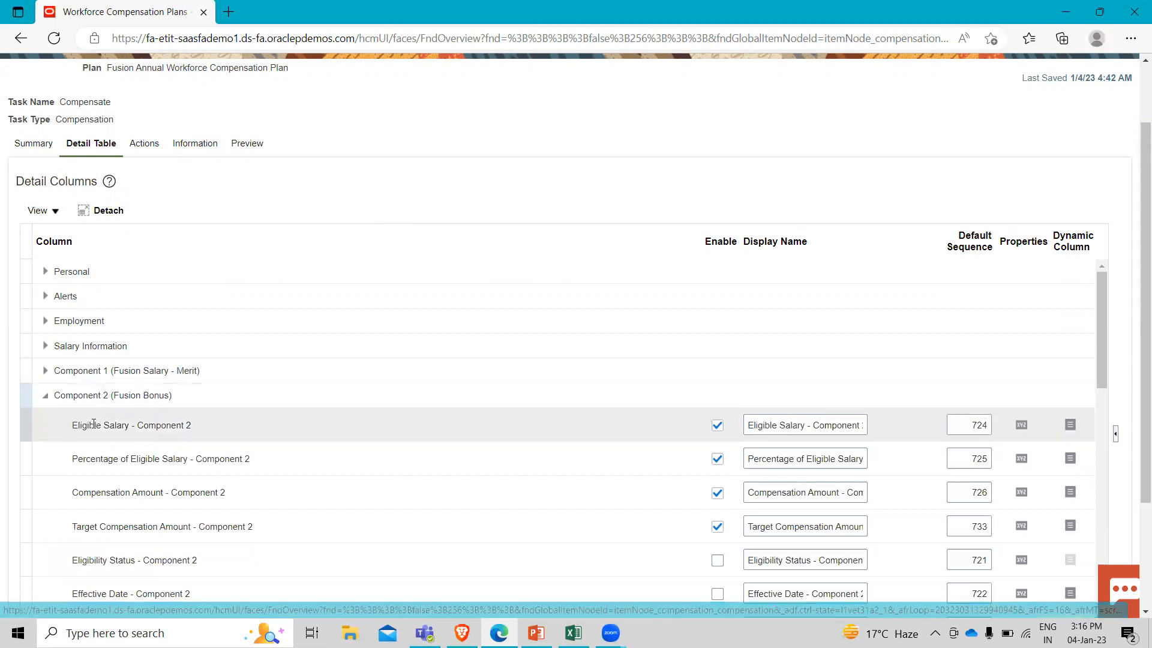
# Change the display name of the Eligible Salary - Component 2 column to Bonus Eligible Salary.
pyautogui.click(753, 425)
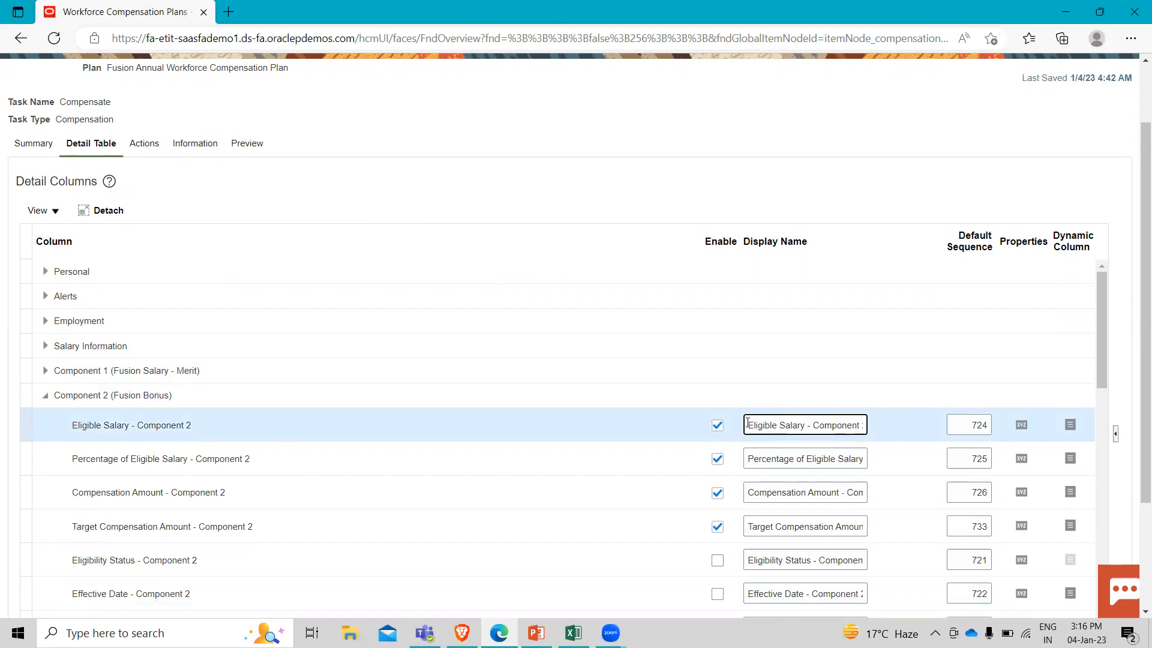
pyautogui.moveTo(748, 423); pyautogui.dragTo(873, 427)
pyautogui.press('BackSpace')
pyautogui.write('Bony')
pyautogui.press('BackSpace')
pyautogui.write('us')
pyautogui.write('E')
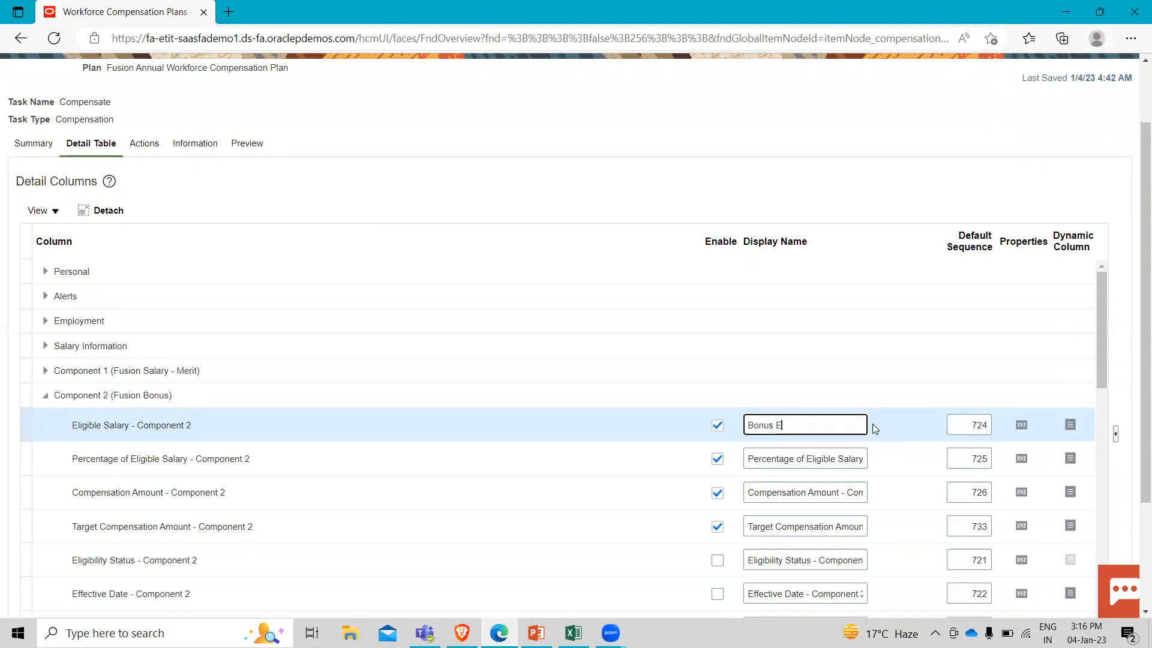
pyautogui.write('ligible')
pyautogui.write('Salary')
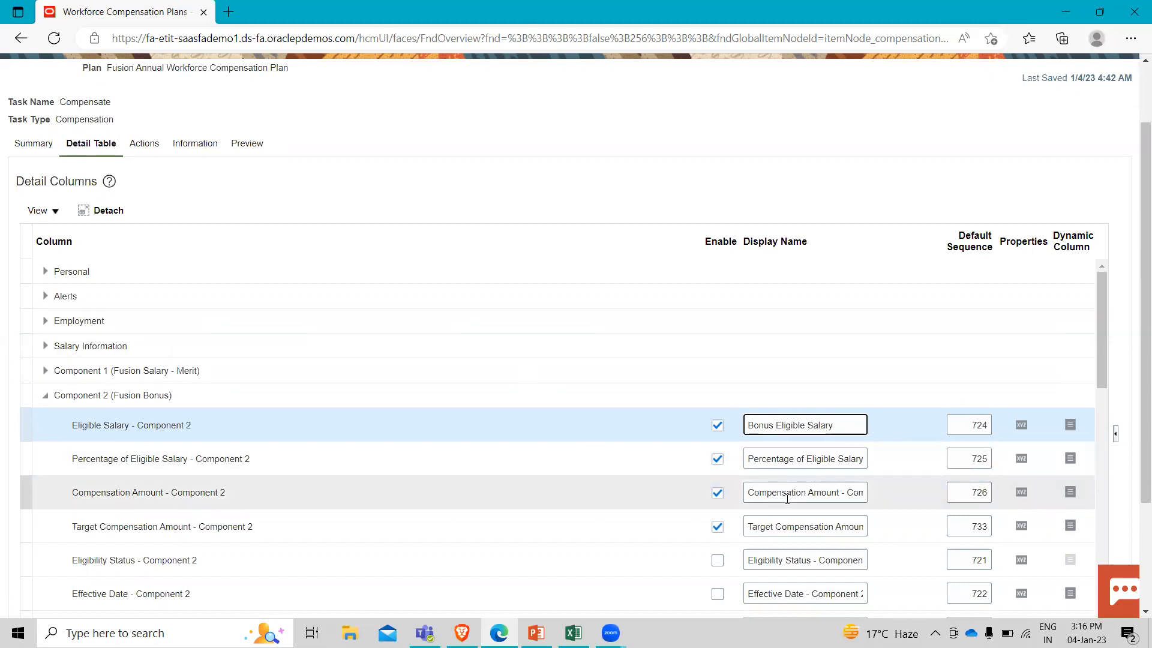
# Change the display name of the Compensation Amount - Component 2 column to Bonus Amount.
pyautogui.moveTo(746, 494); pyautogui.dragTo(877, 494)
pyautogui.press('BackSpace')
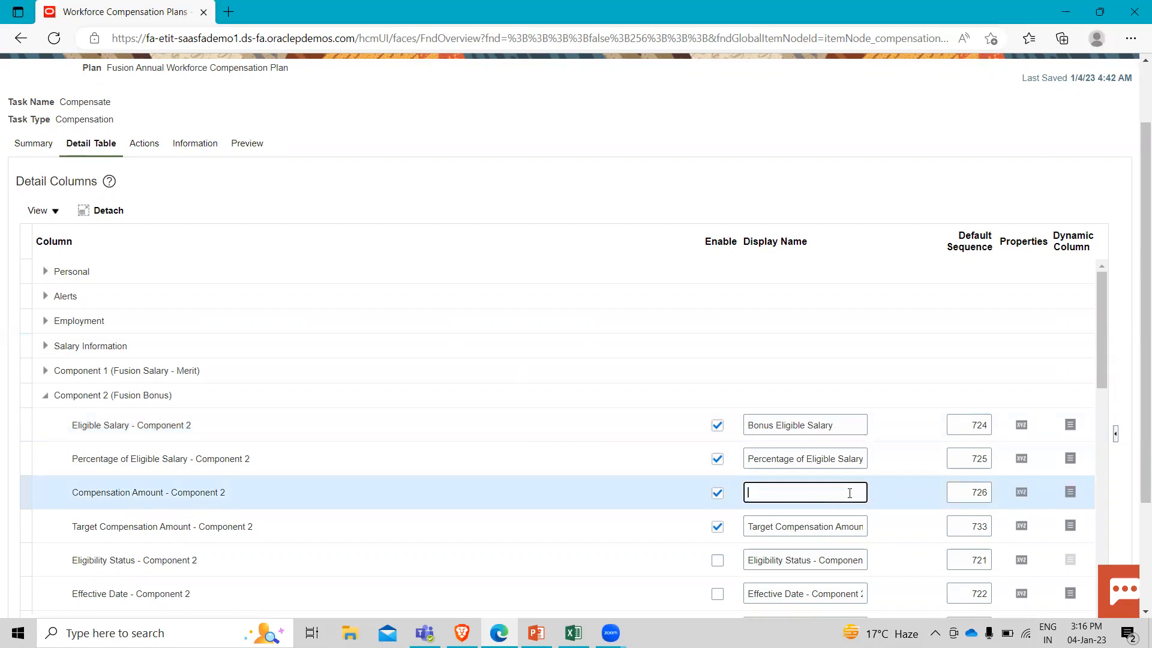
pyautogui.write('Bonus Amount')
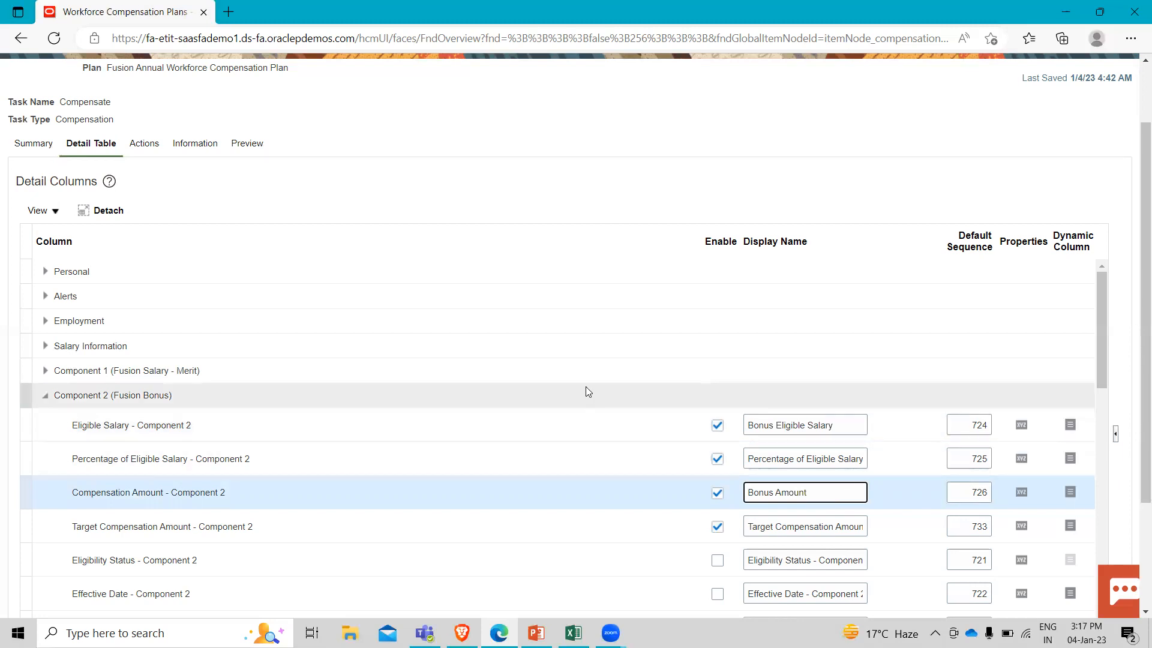
# Add a dynamic calculation row for the Eligible Salary - Component 2 column and open its condition for editing.
pyautogui.click(1071, 425)
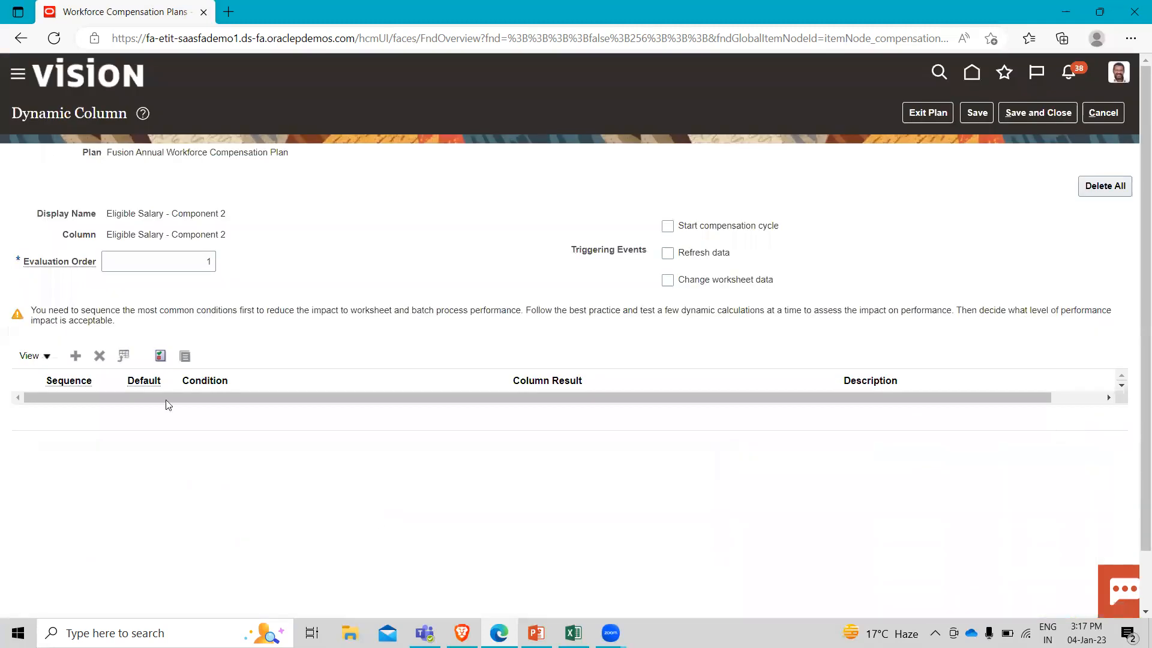
pyautogui.click(73, 358)
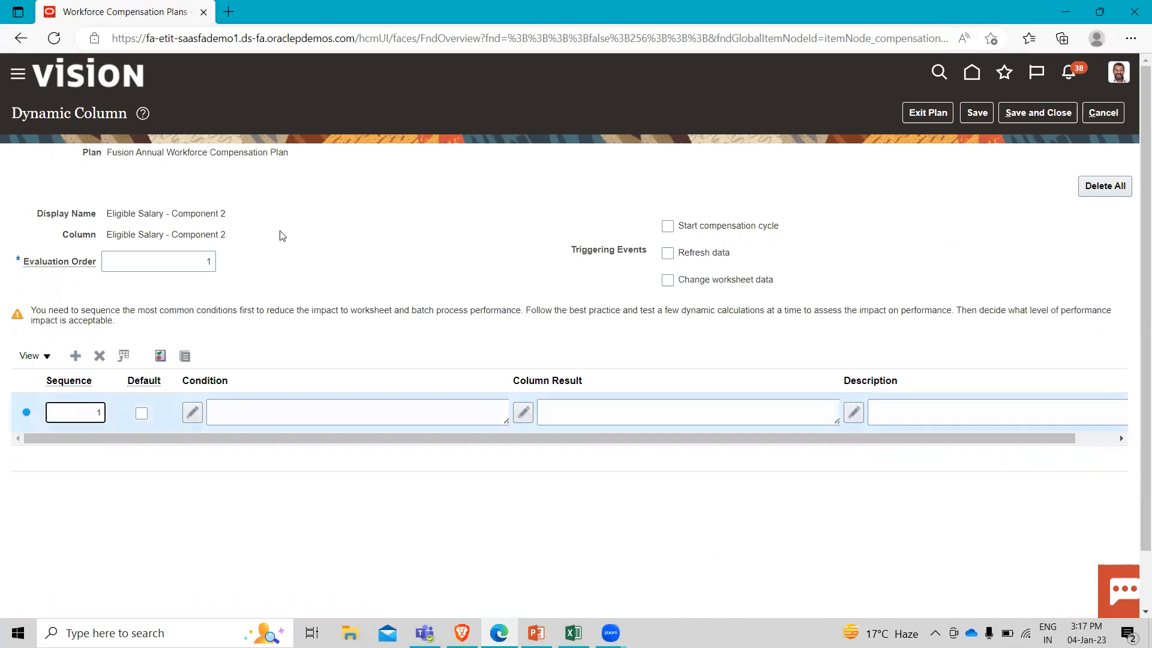
pyautogui.click(194, 413)
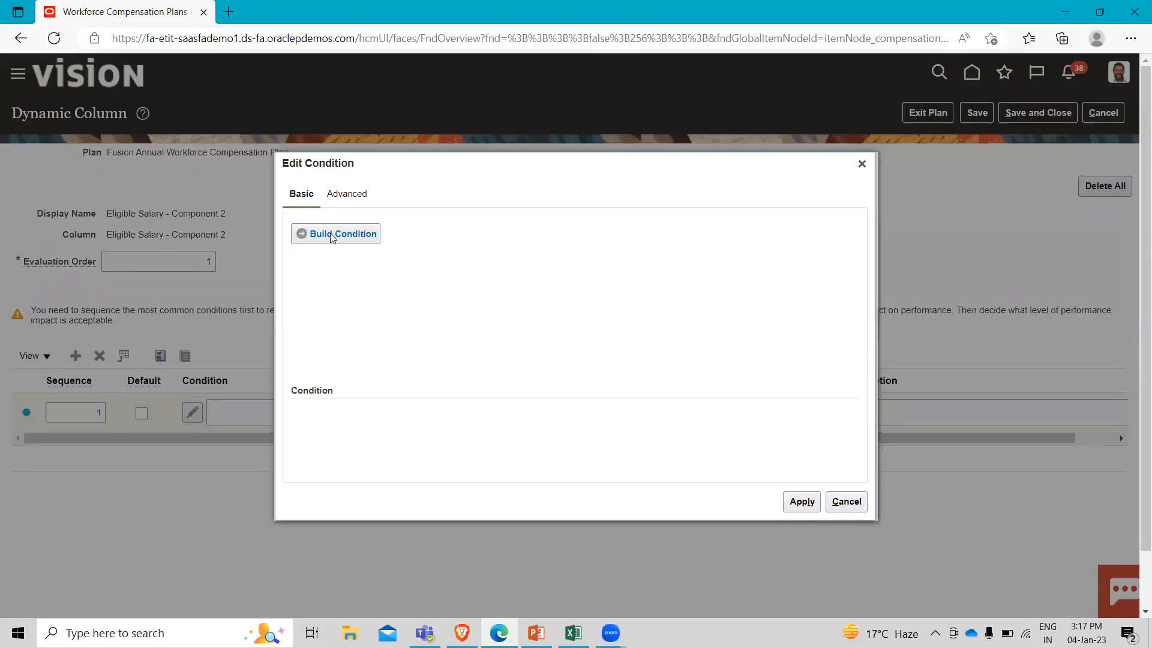
# Add a criterion to the condition on the Hire Date column with the operation Is greater than.
pyautogui.click(330, 232)
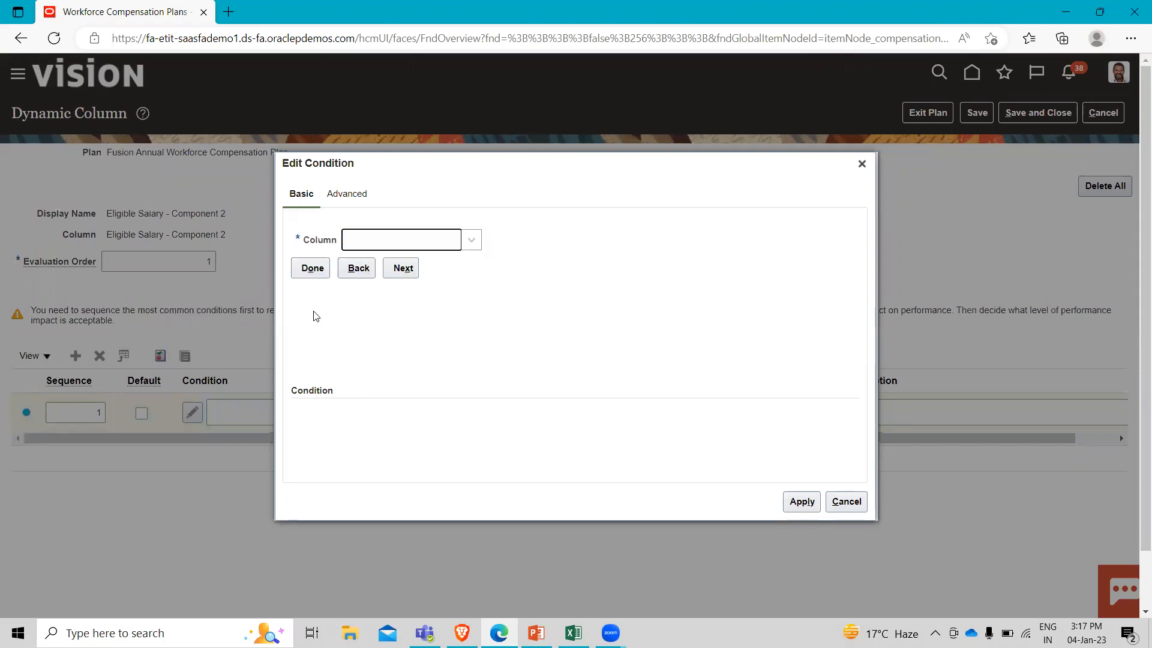
pyautogui.click(376, 247)
pyautogui.scroll(-2, 398, 330)
pyautogui.scroll(-5, 402, 346)
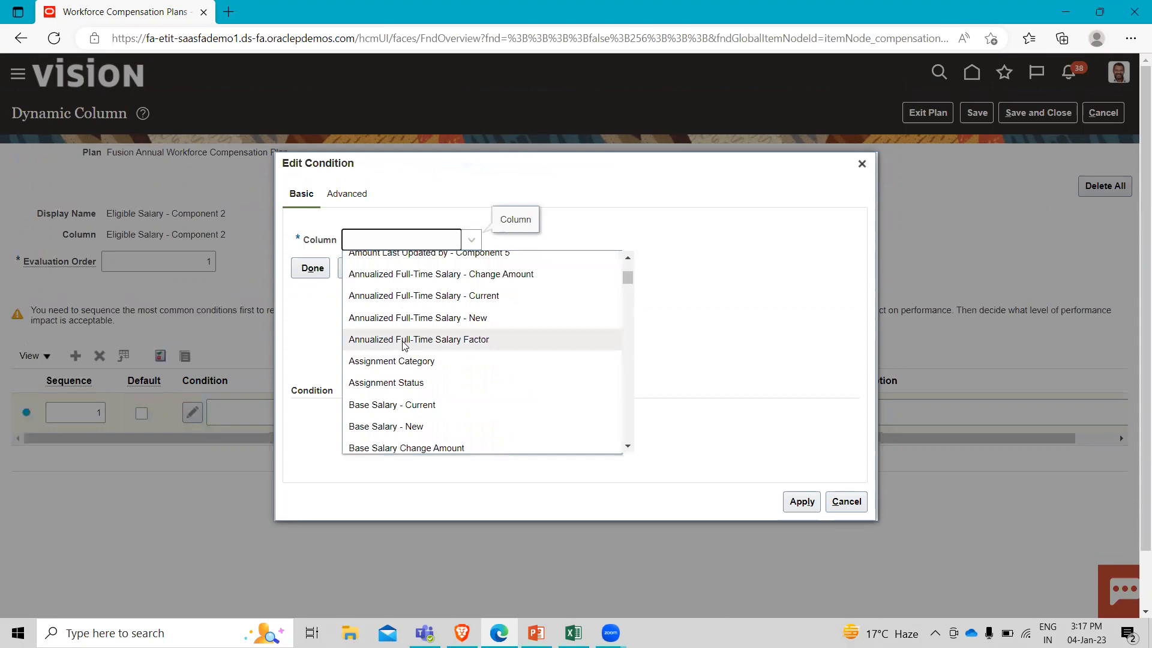
pyautogui.scroll(-2, 403, 346)
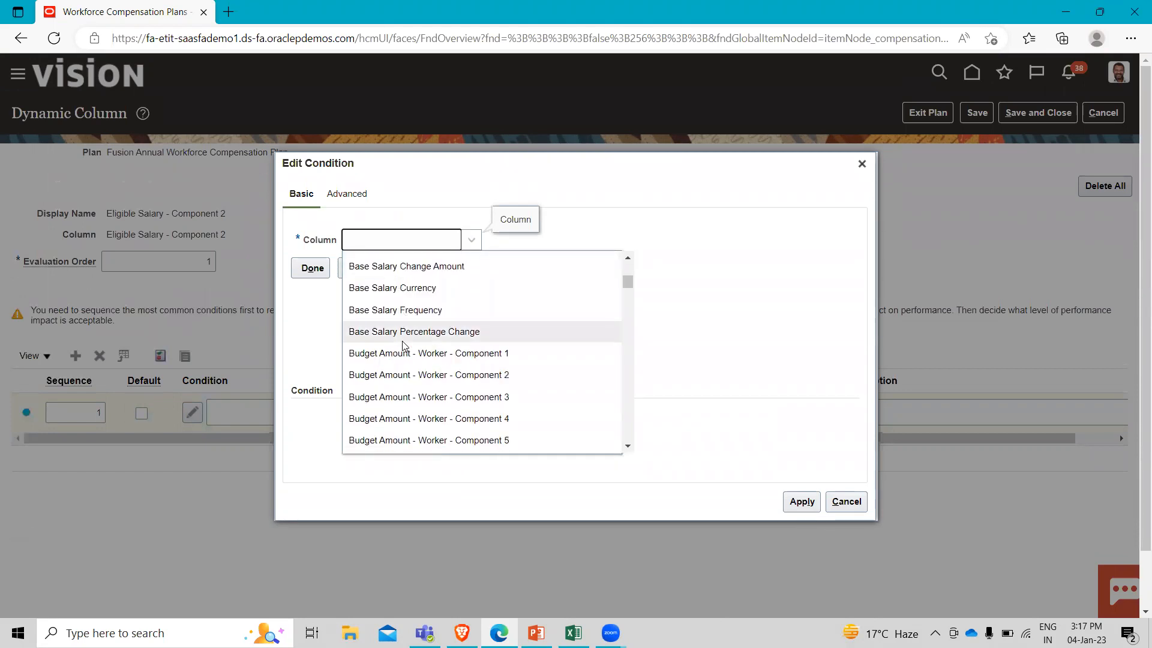
pyautogui.scroll(-10, 404, 347)
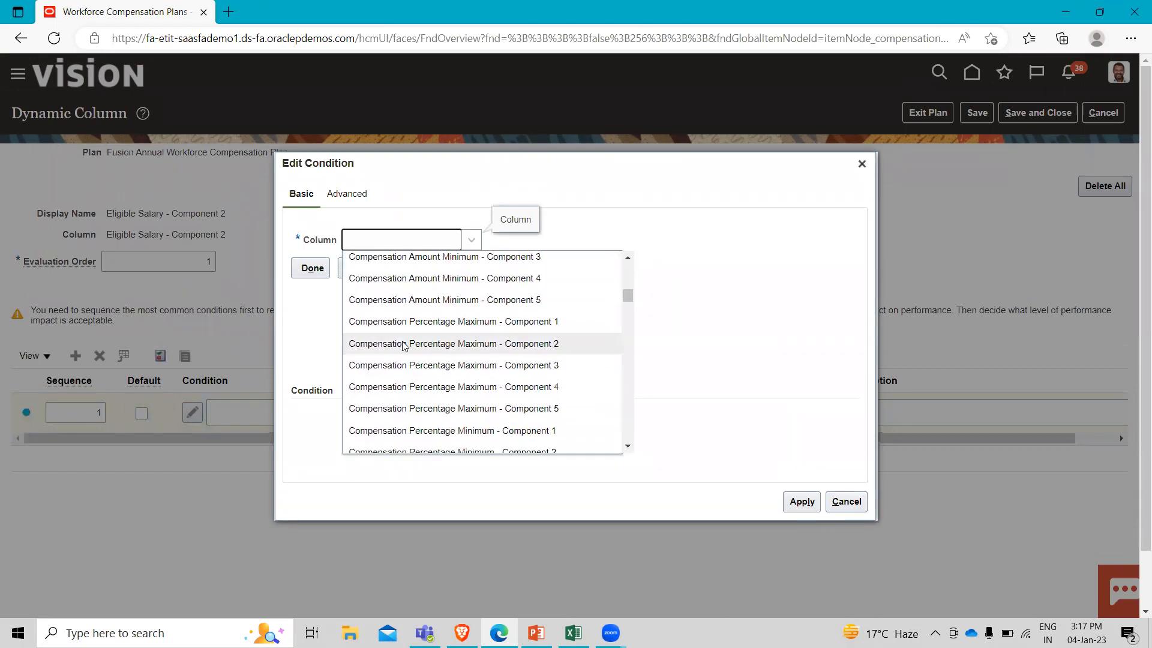
pyautogui.scroll(-7, 404, 347)
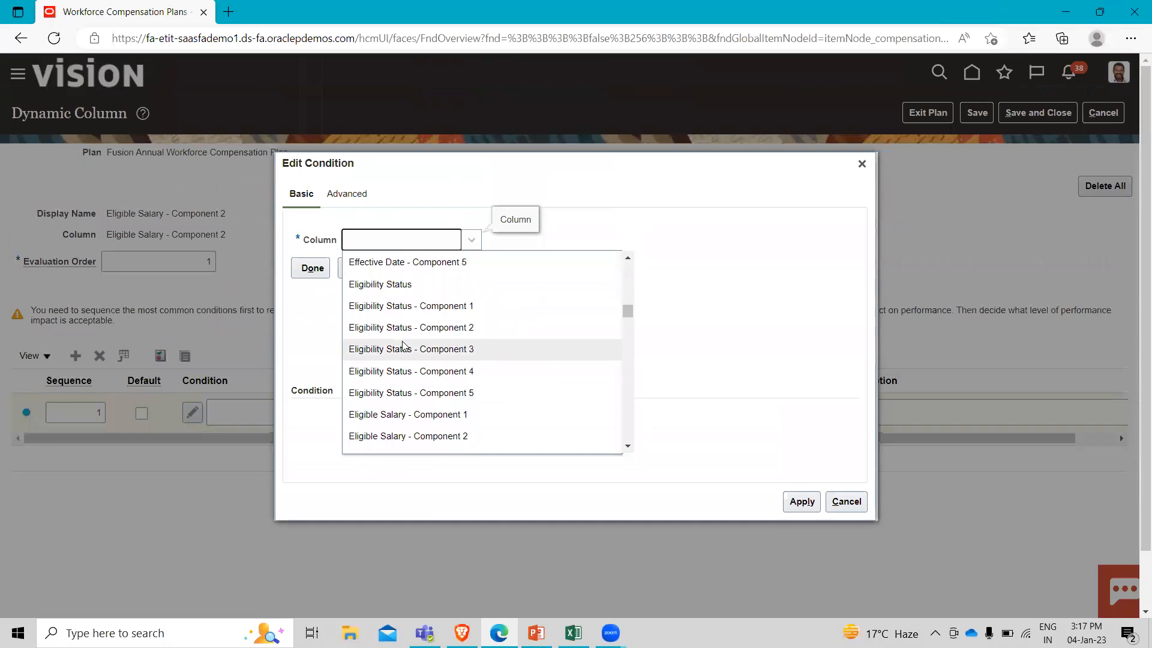
pyautogui.scroll(-2, 403, 346)
pyautogui.scroll(1, 403, 346)
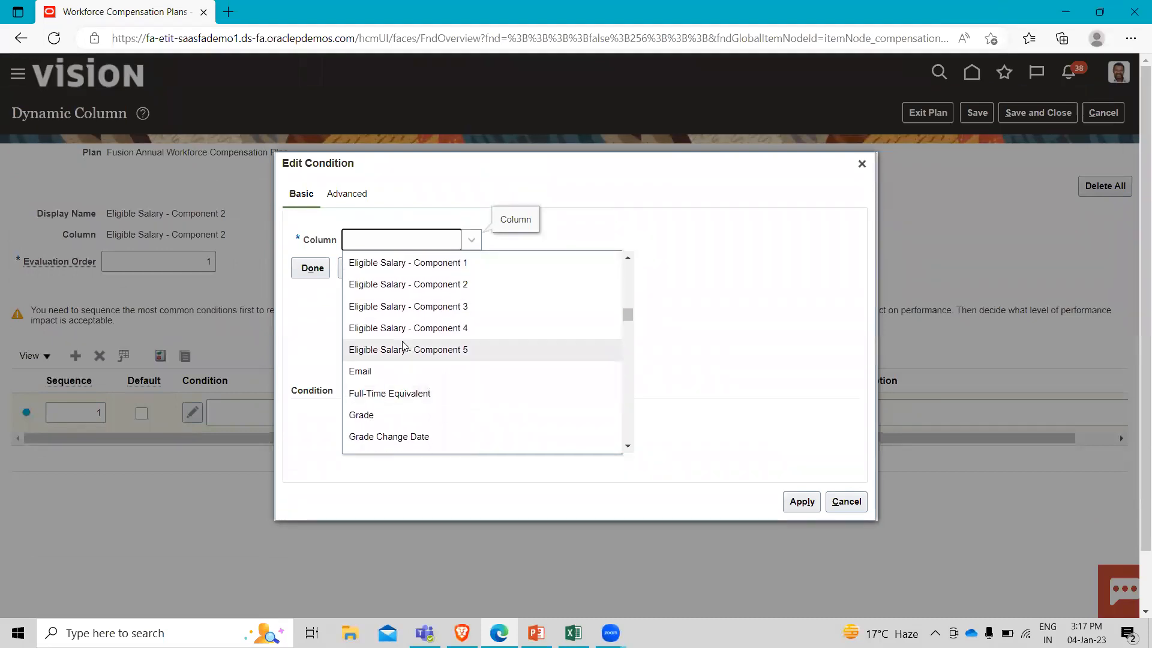
pyautogui.scroll(-2, 403, 346)
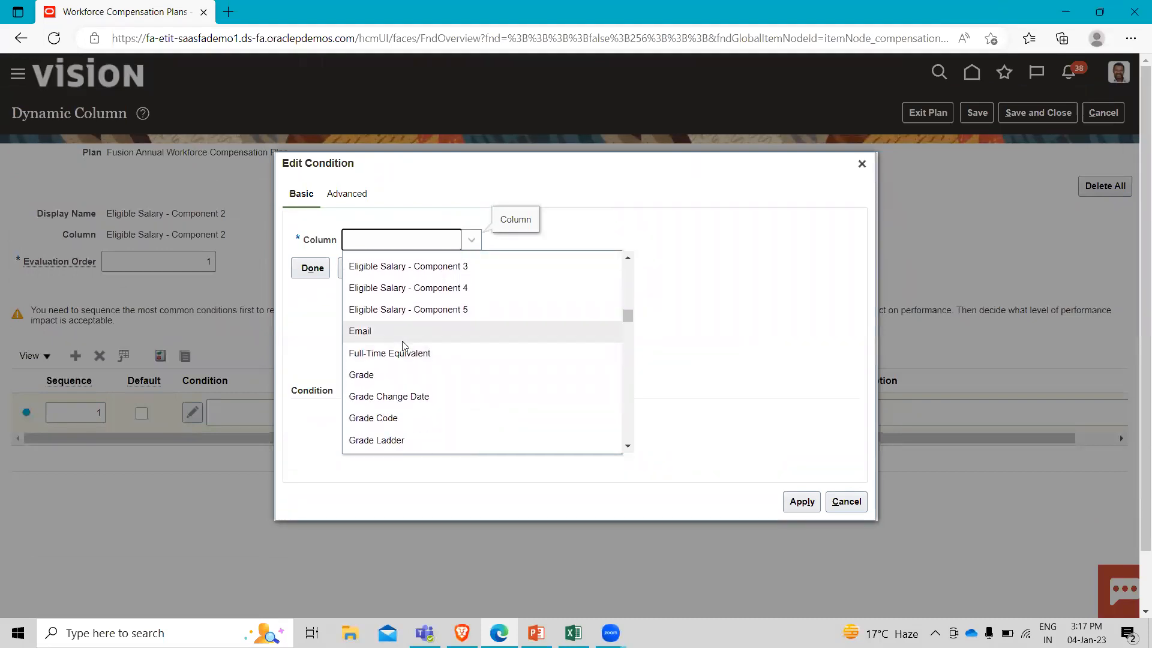
pyautogui.scroll(-1, 403, 346)
pyautogui.click(384, 391)
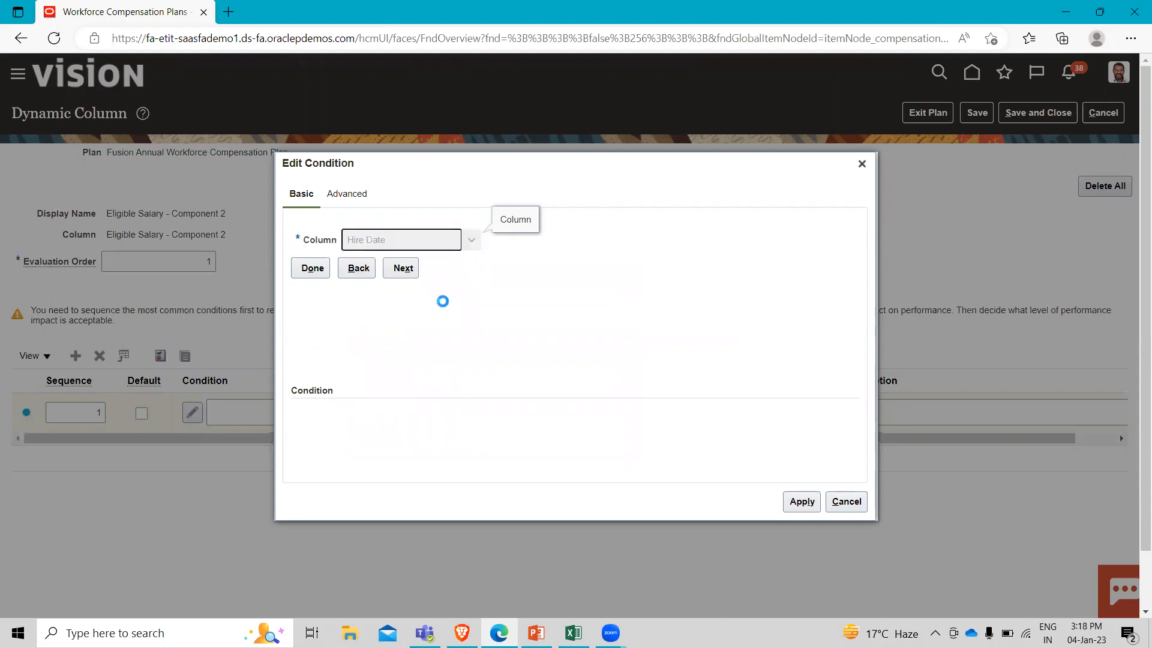
pyautogui.click(441, 273)
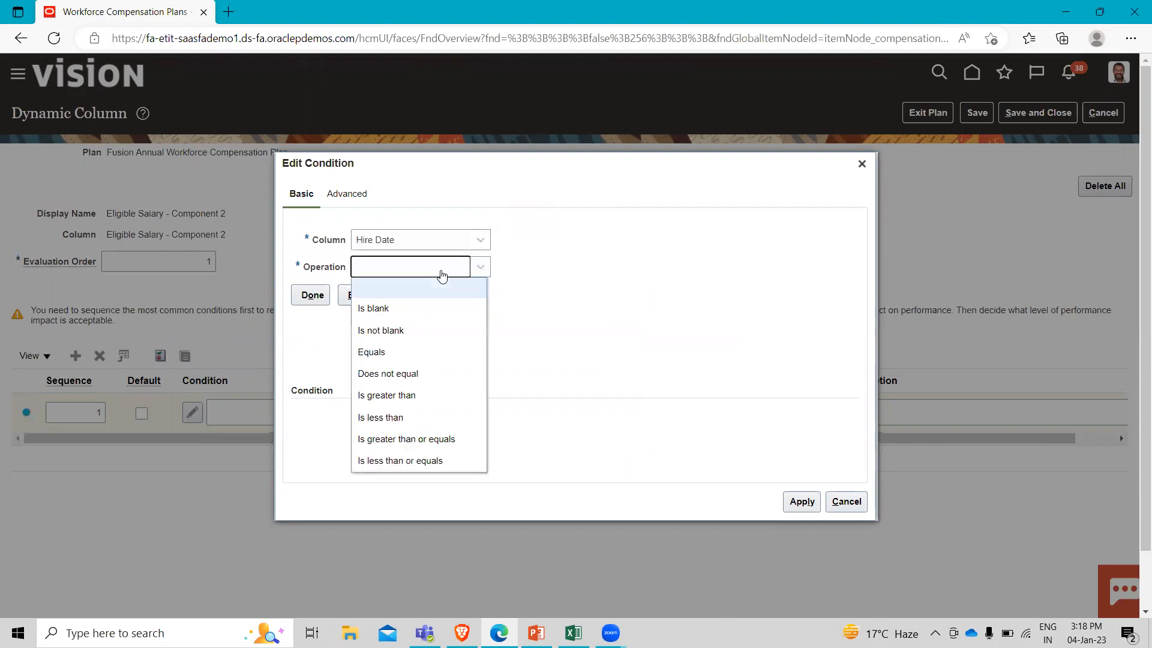
pyautogui.click(393, 396)
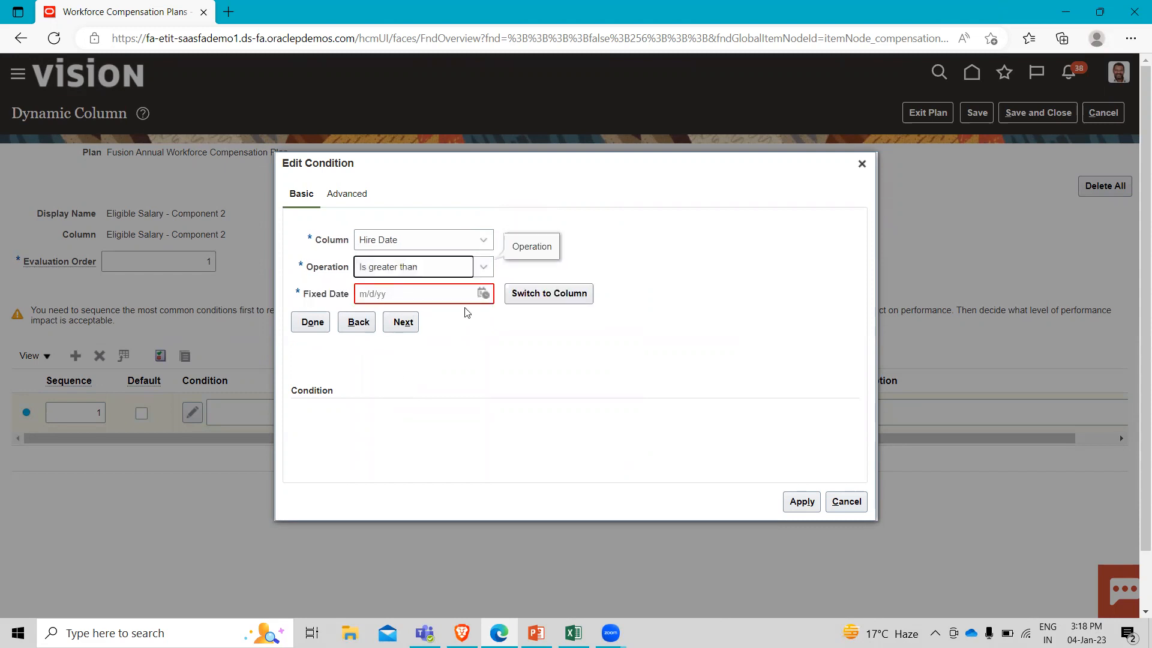
# Set the fixed date of the Hire Date criterion to 1/1/21.
pyautogui.click(482, 294)
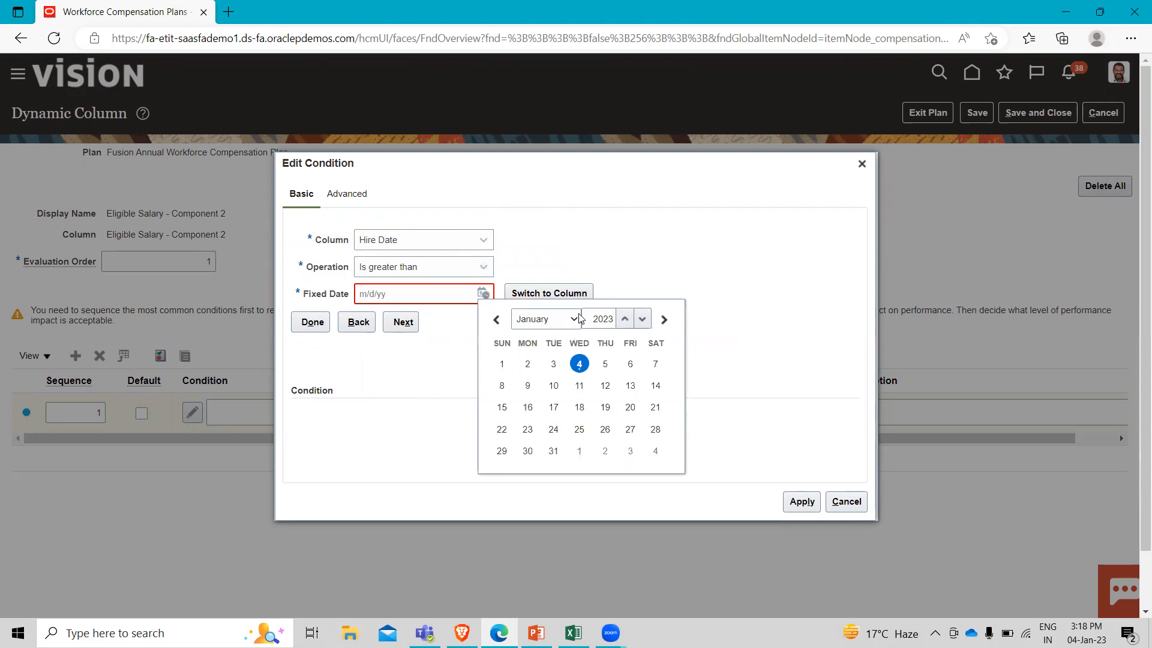
pyautogui.click(625, 318)
pyautogui.click(642, 322)
pyautogui.click(643, 322)
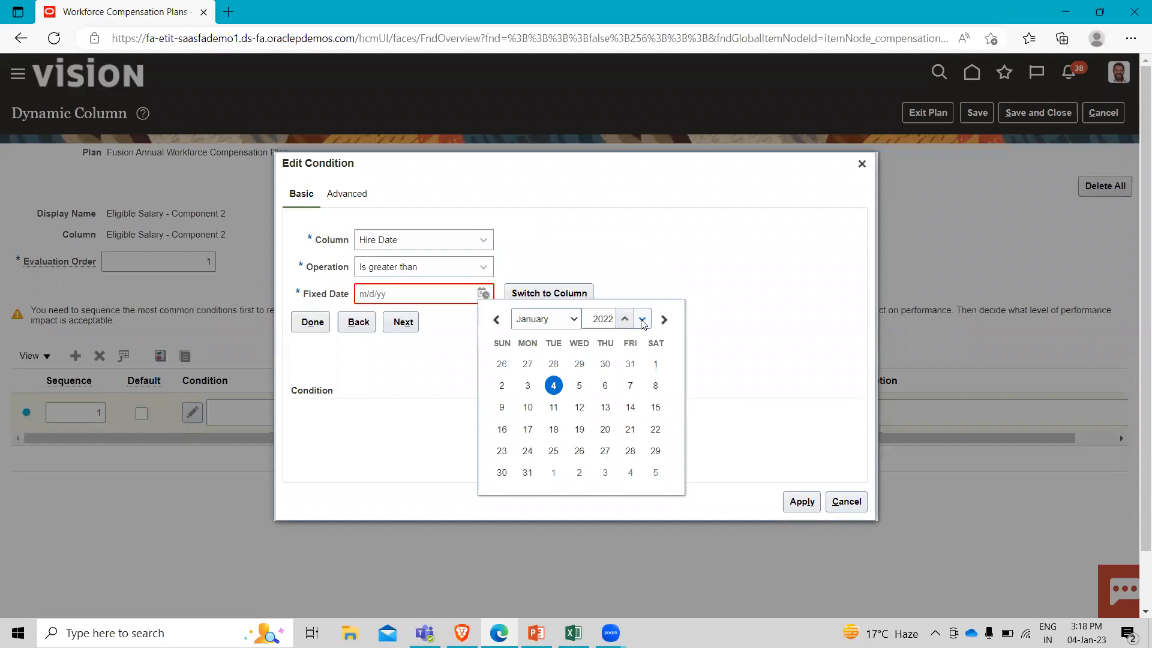
pyautogui.click(642, 322)
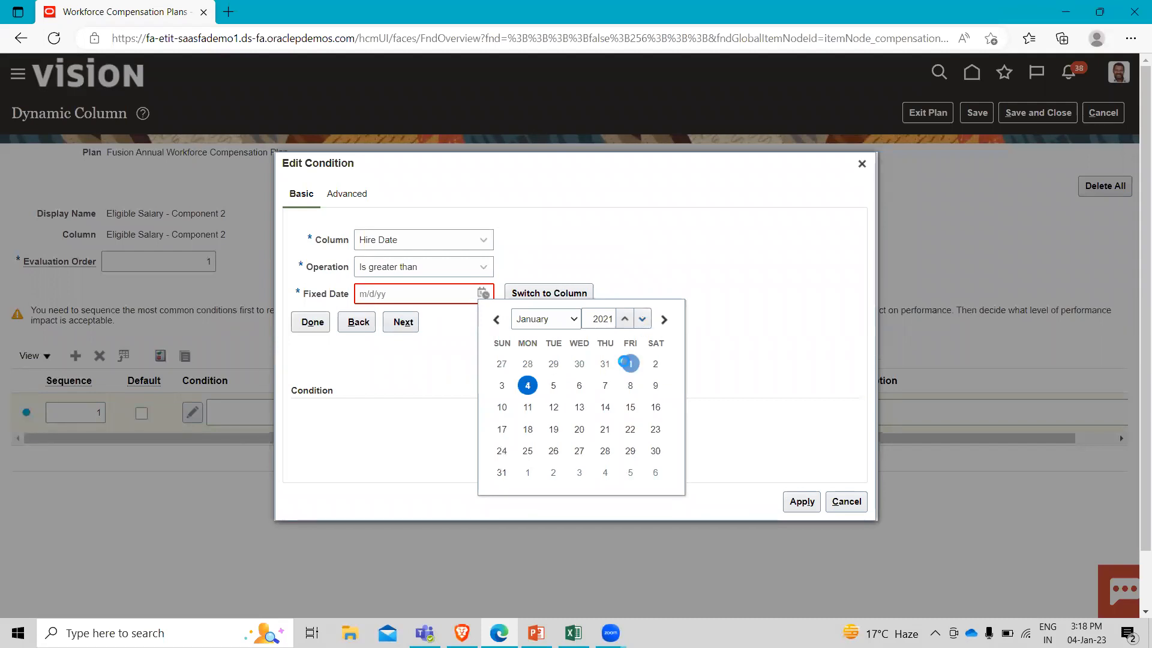
pyautogui.click(628, 364)
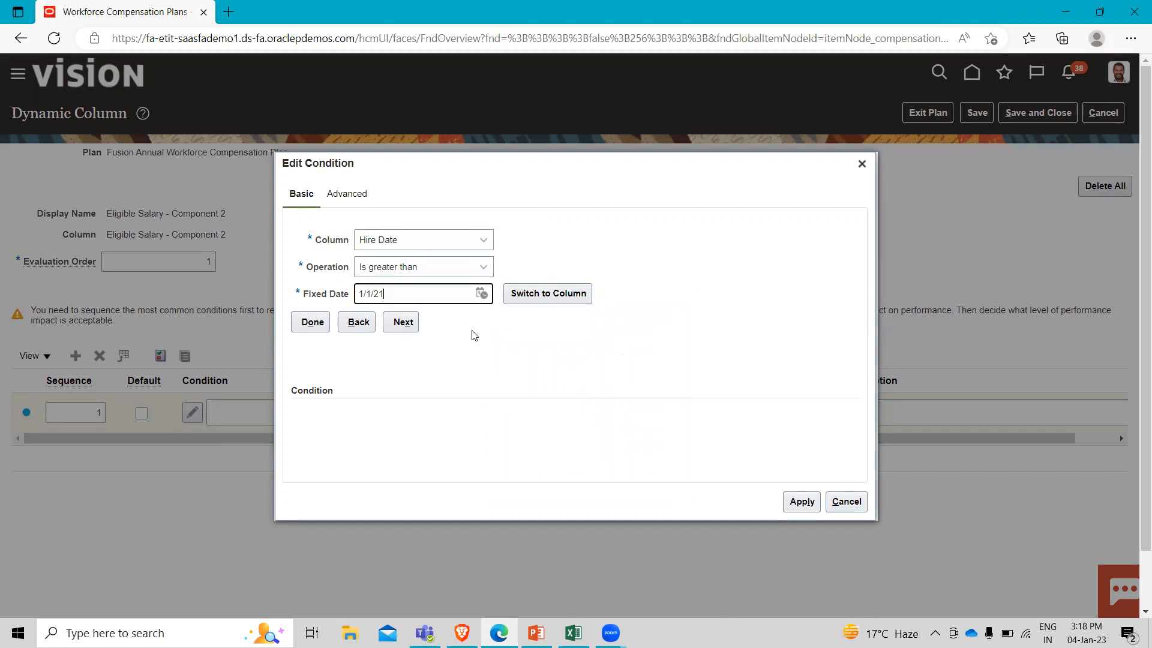
# Set the fixed date of the Hire Date criterion to 1/1/22 and apply the condition to the row.
pyautogui.click(481, 293)
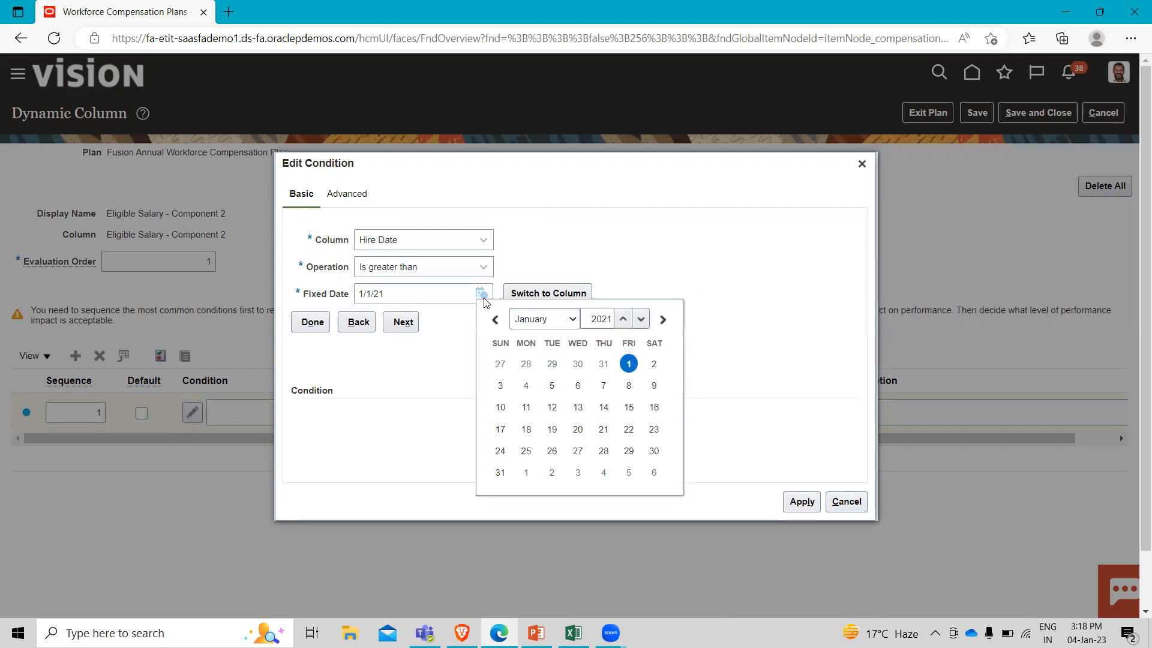
pyautogui.click(623, 319)
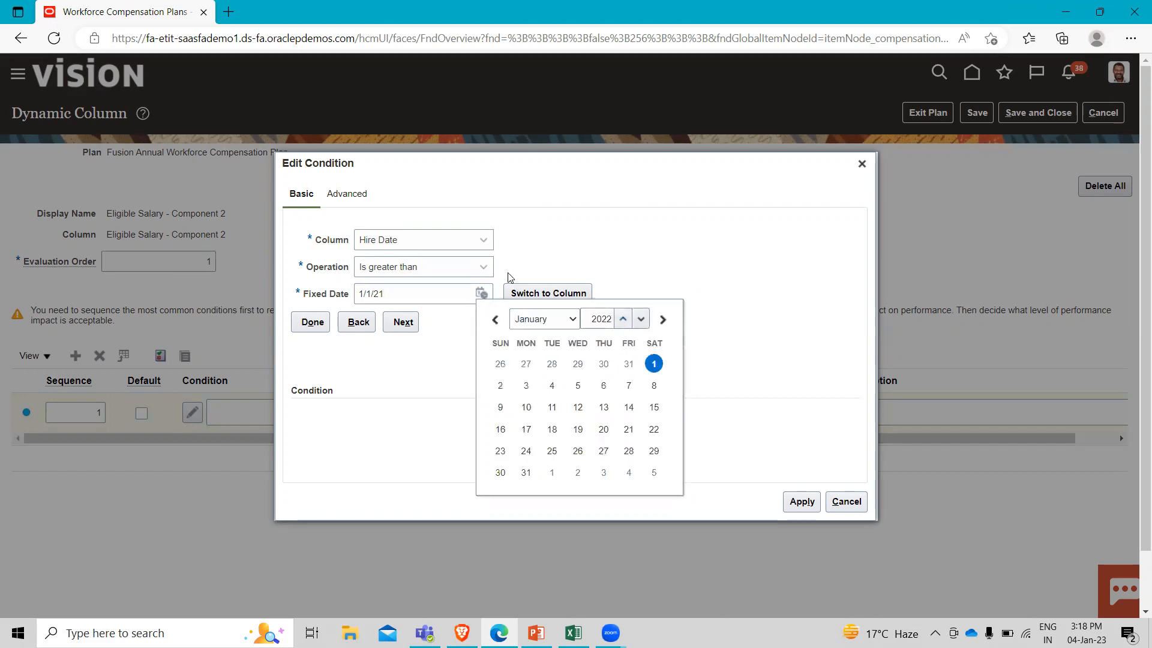
pyautogui.click(444, 329)
pyautogui.click(481, 294)
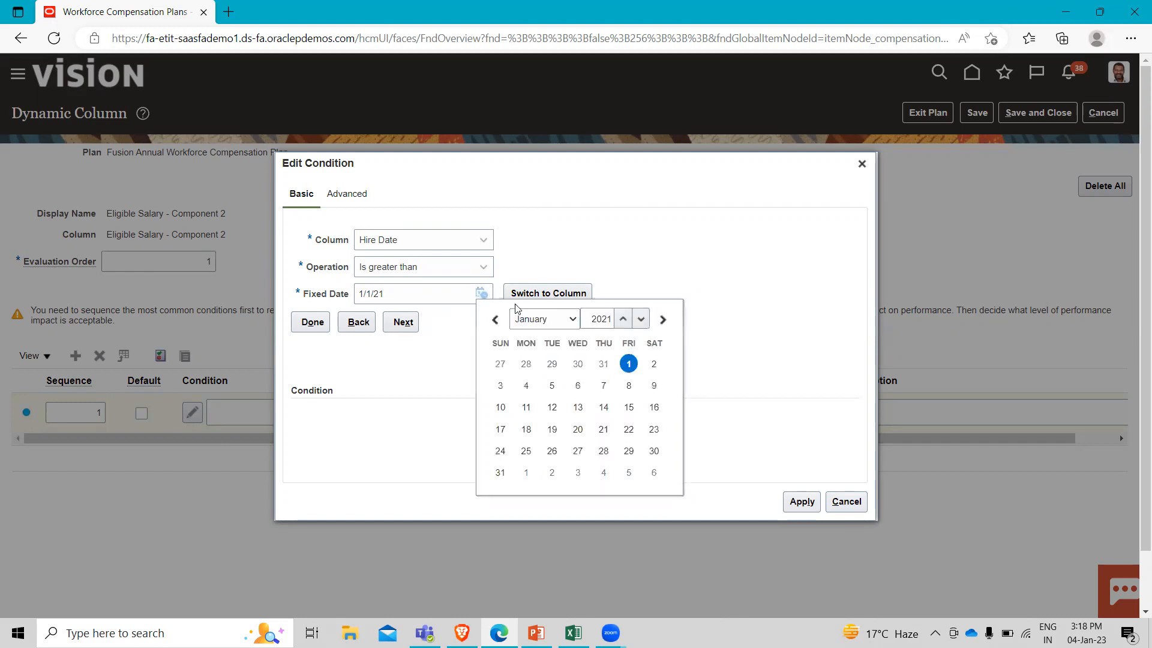
pyautogui.click(622, 319)
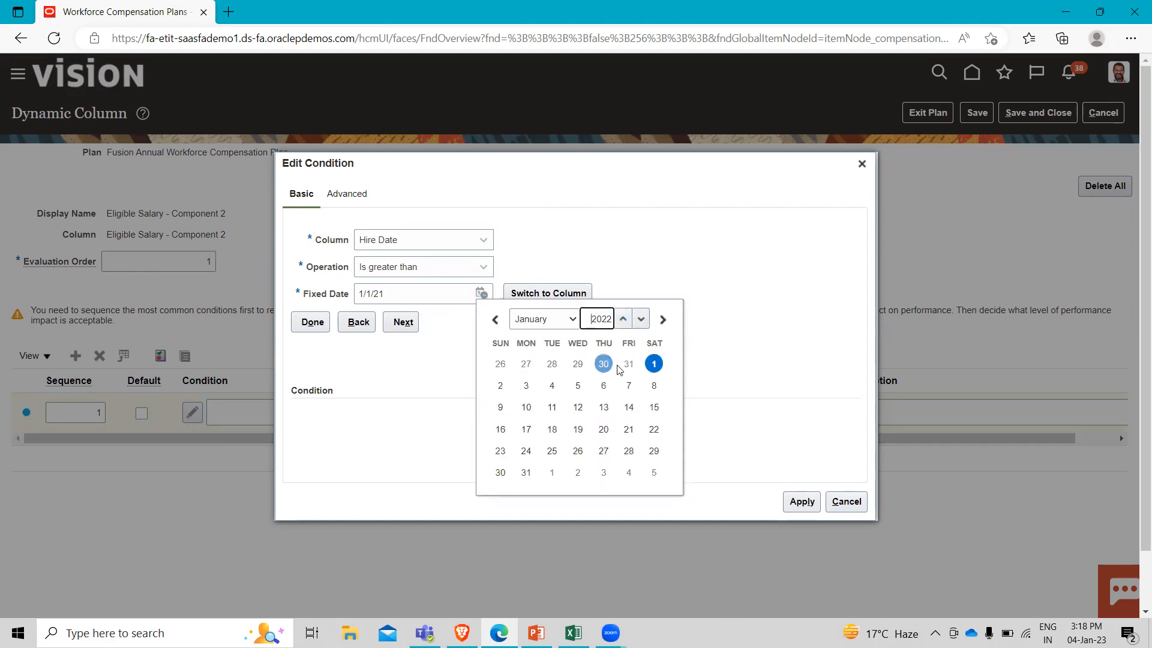
pyautogui.click(654, 363)
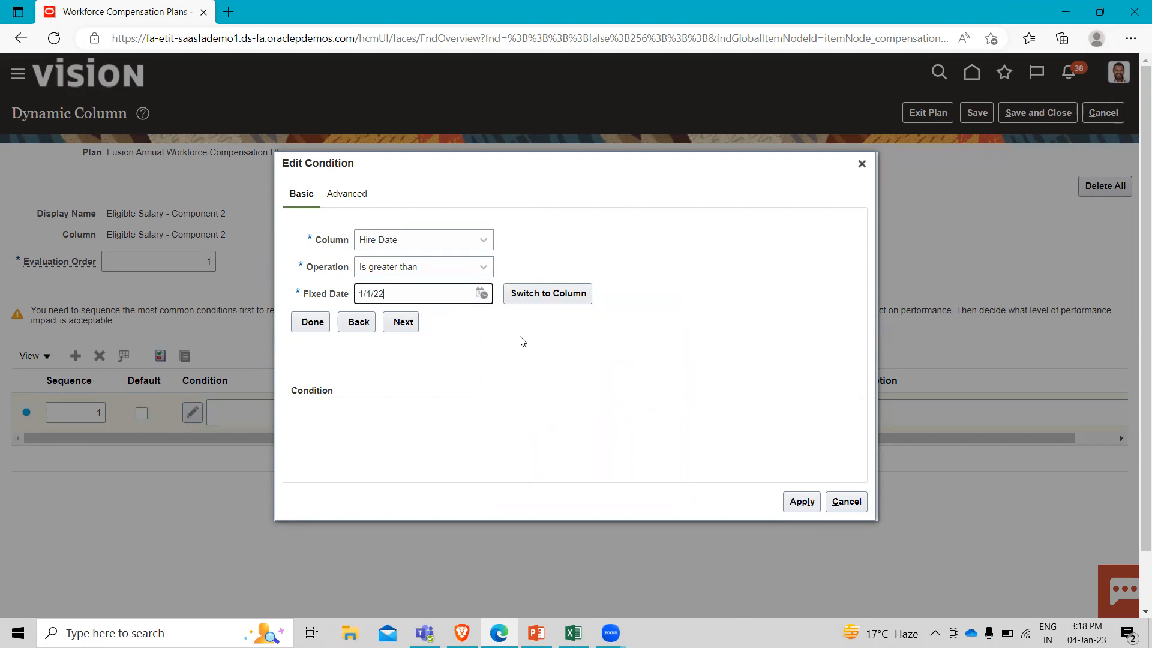
pyautogui.click(306, 323)
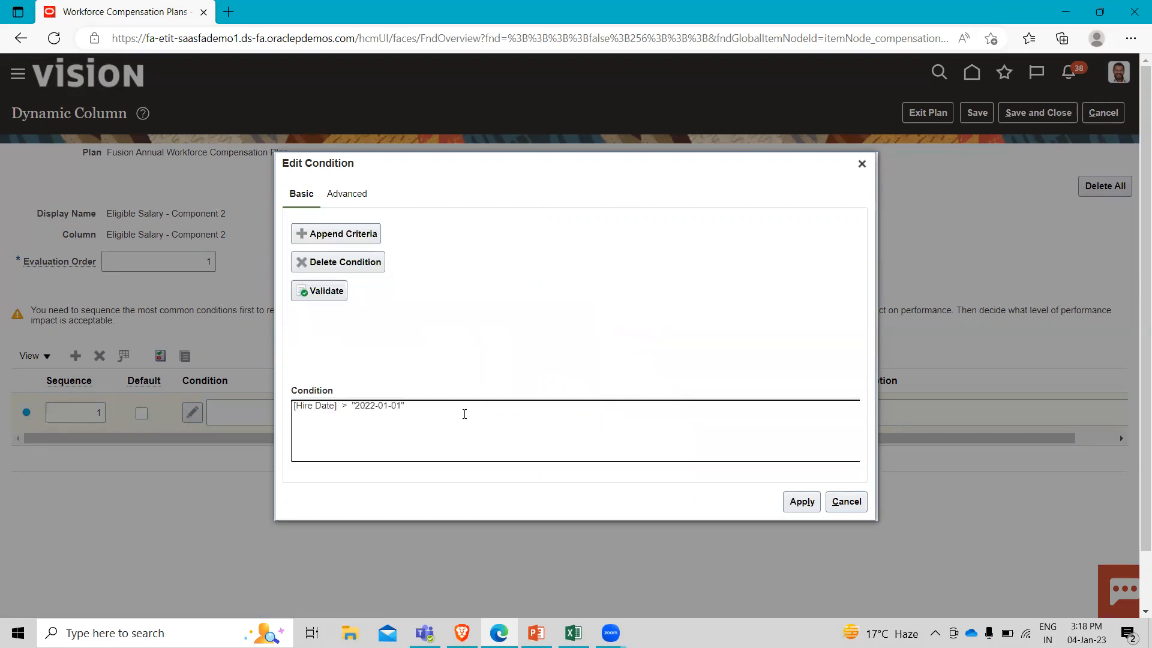
pyautogui.click(802, 502)
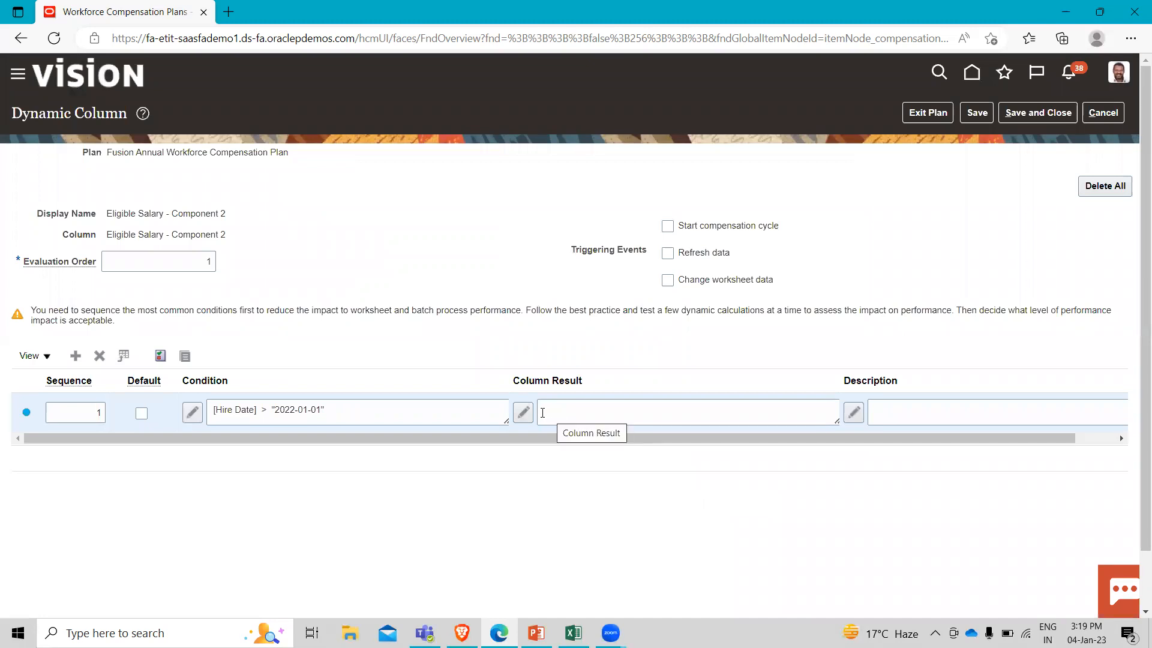
# Define the row's column result as an equation starting with the Base Salary - Current column.
pyautogui.click(524, 412)
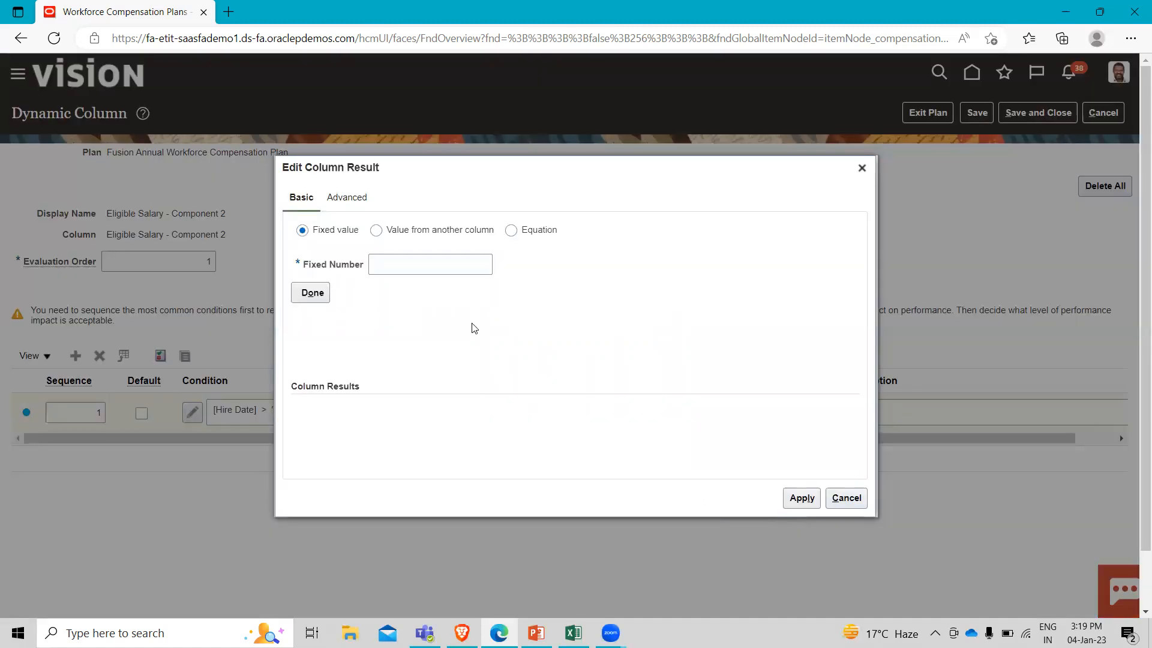
pyautogui.click(511, 231)
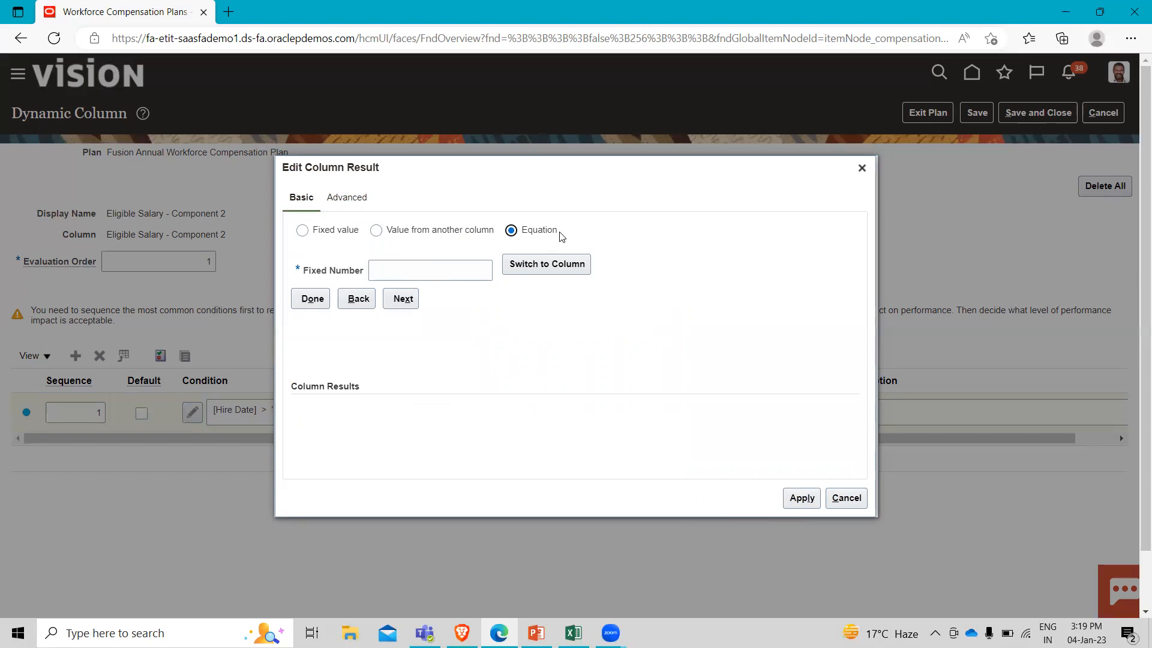
pyautogui.click(562, 264)
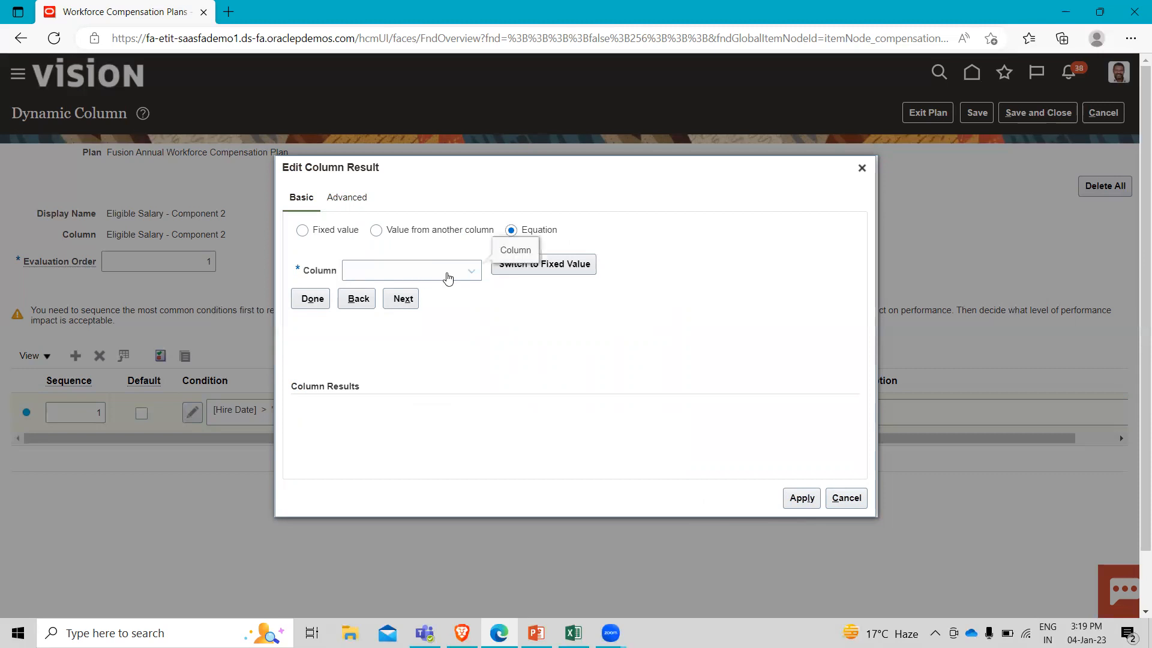
pyautogui.click(448, 273)
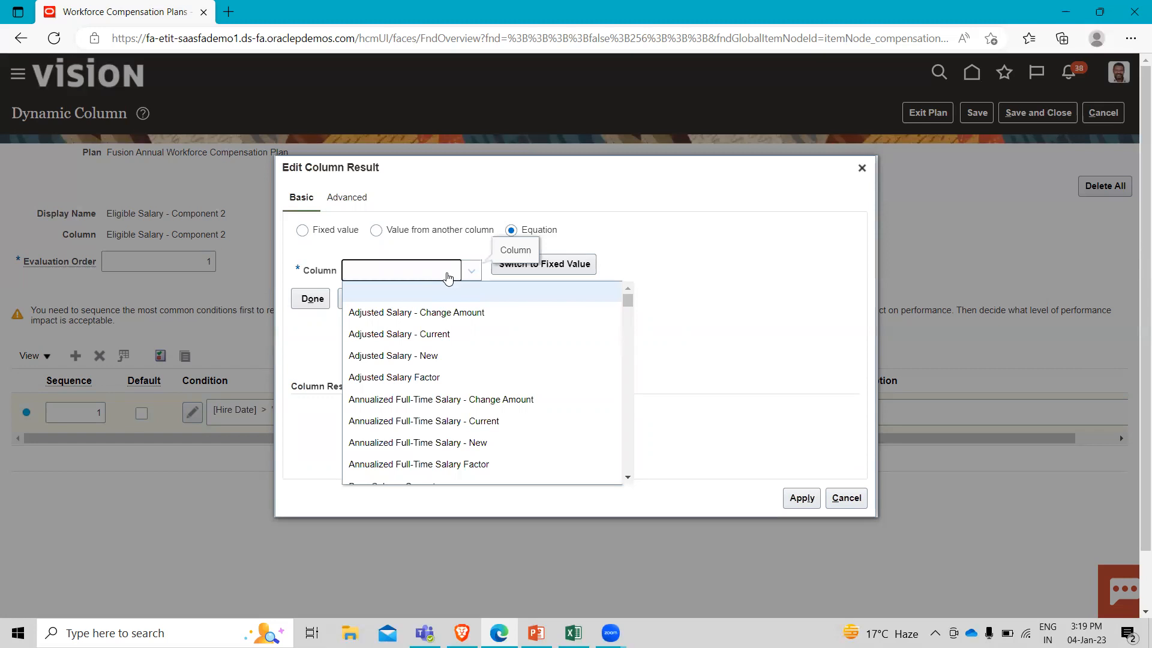
pyautogui.scroll(-2, 441, 342)
pyautogui.scroll(-3, 441, 342)
pyautogui.scroll(1, 437, 334)
pyautogui.click(426, 336)
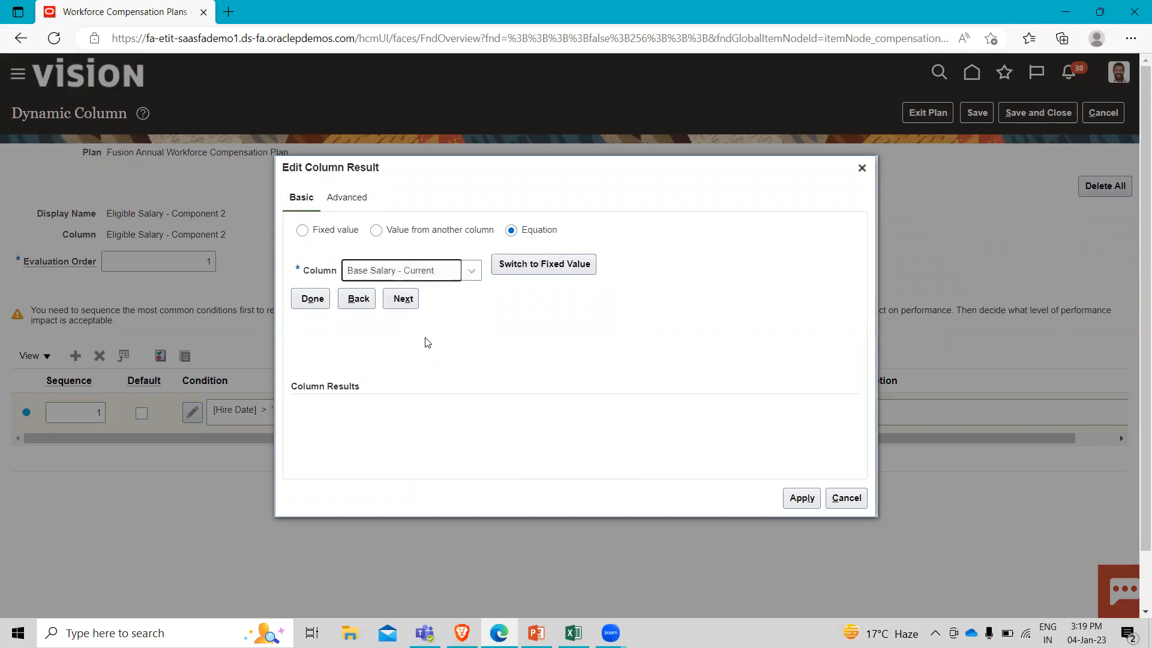
pyautogui.click(401, 299)
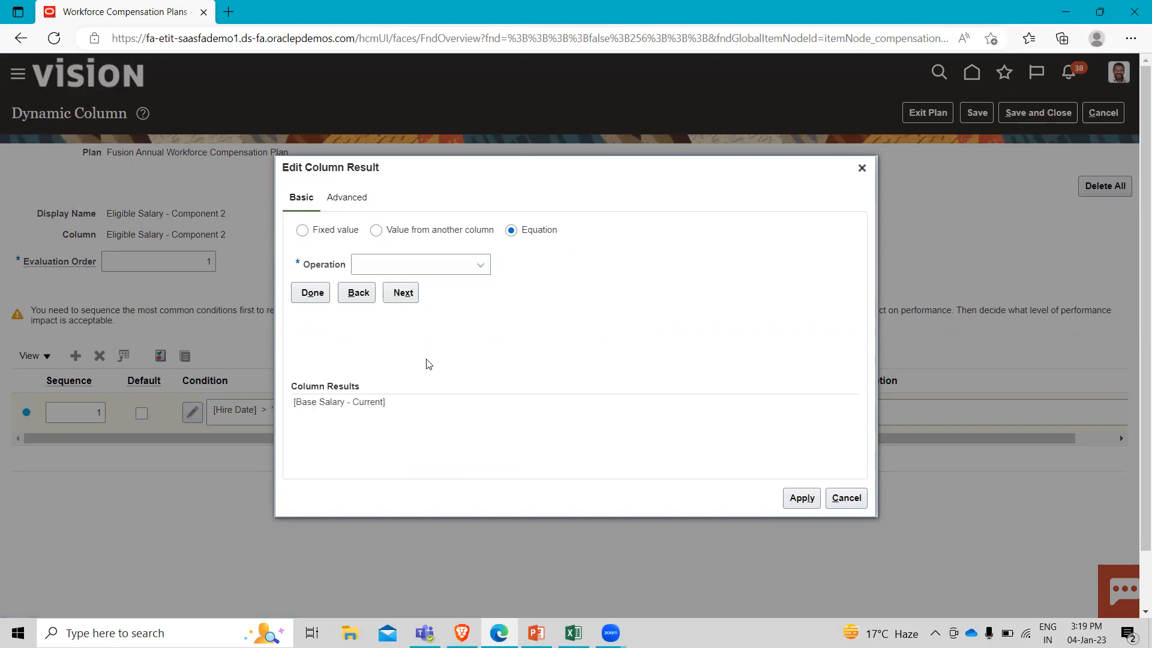
# Complete the equation with Multiplied by and the fixed number 0.5, and apply the column result.
pyautogui.click(437, 264)
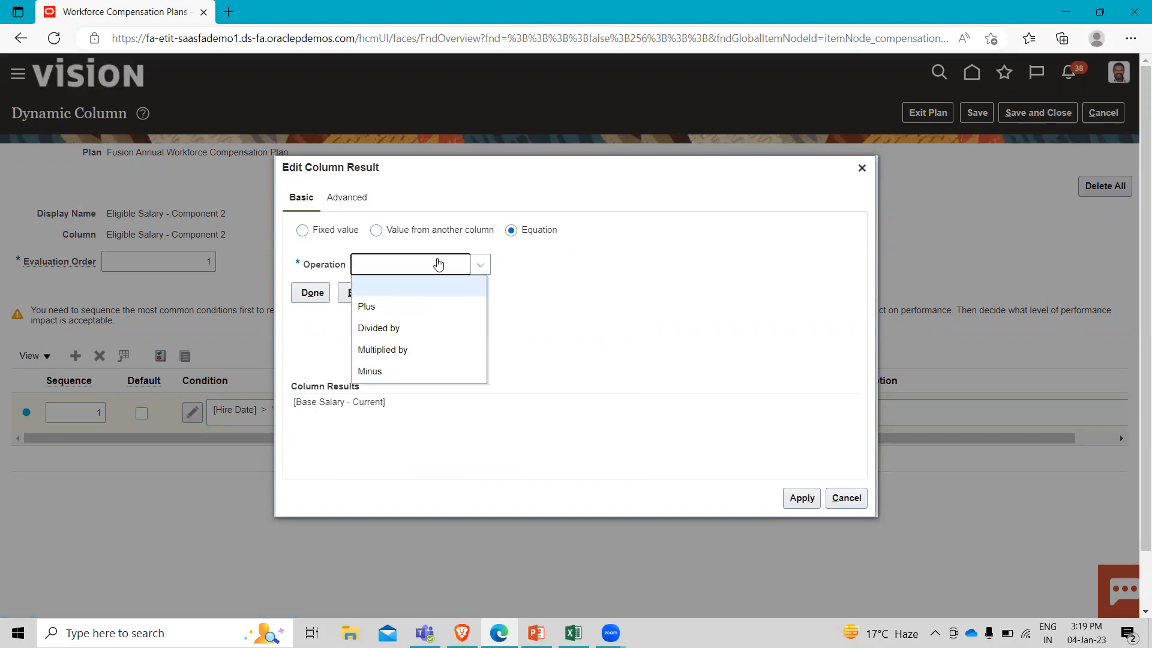
pyautogui.click(411, 350)
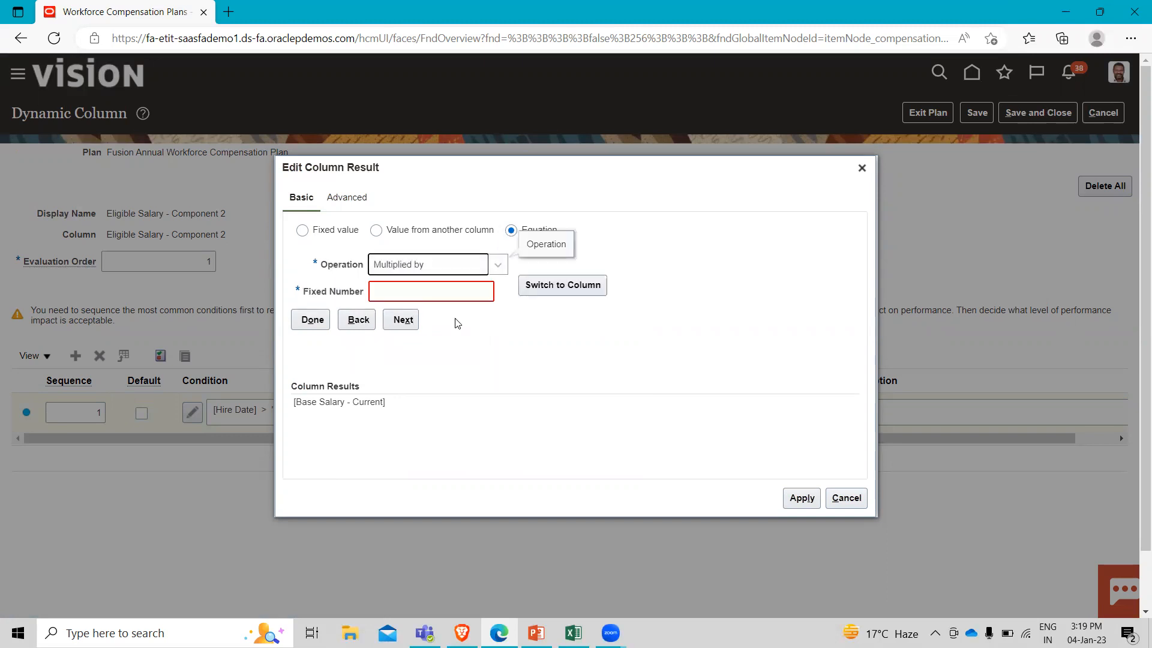
pyautogui.click(431, 291)
pyautogui.write('0.5')
pyautogui.click(506, 342)
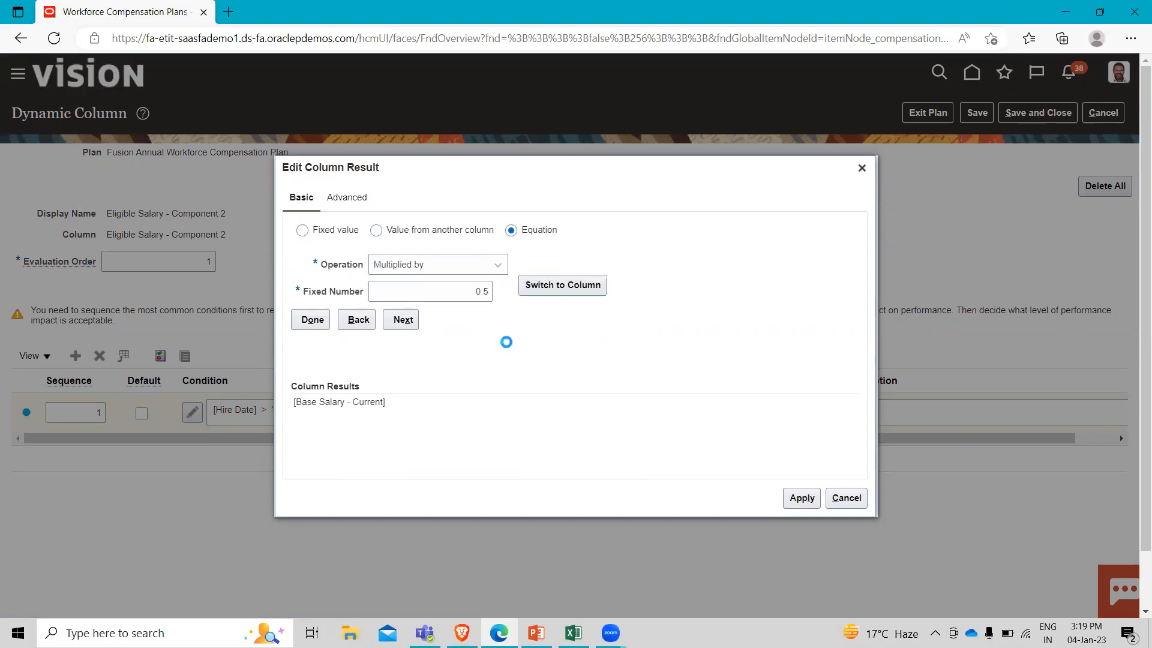
pyautogui.click(312, 320)
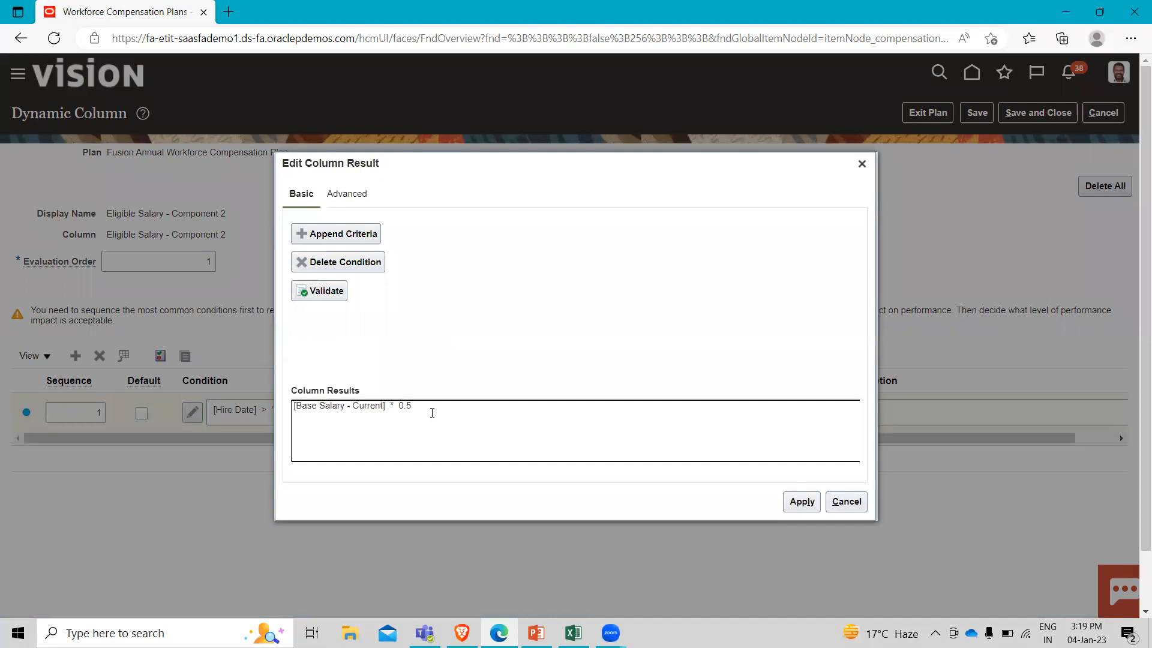
pyautogui.click(807, 503)
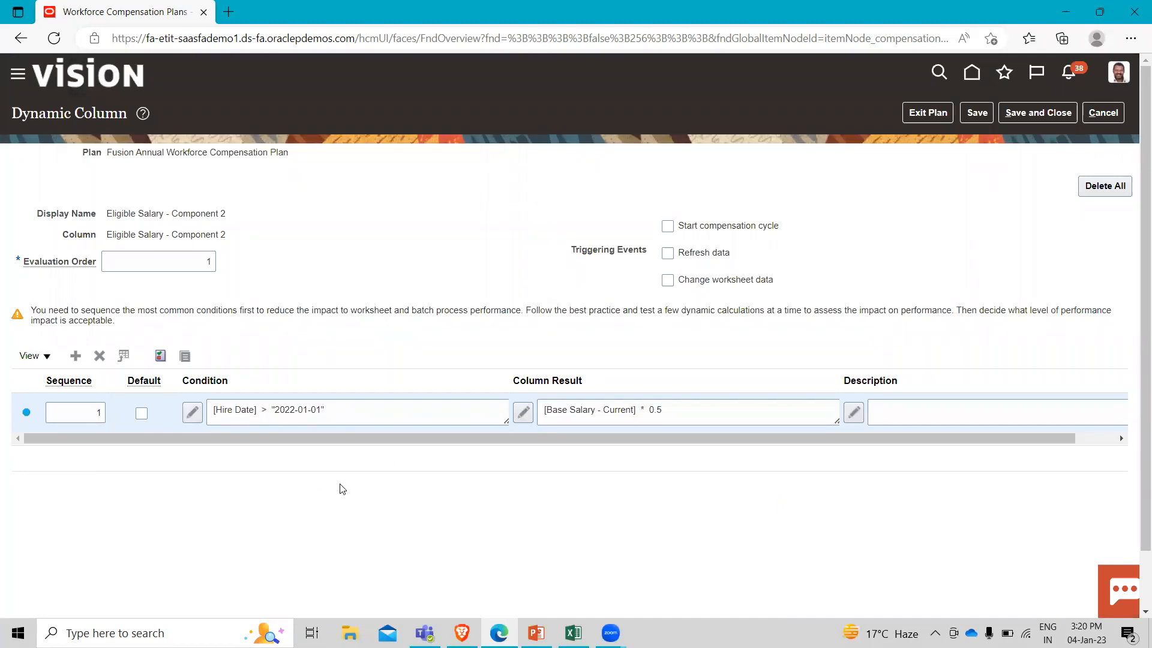
# Add another dynamic calculation row with sequence 2 and mark it as the default.
pyautogui.click(75, 356)
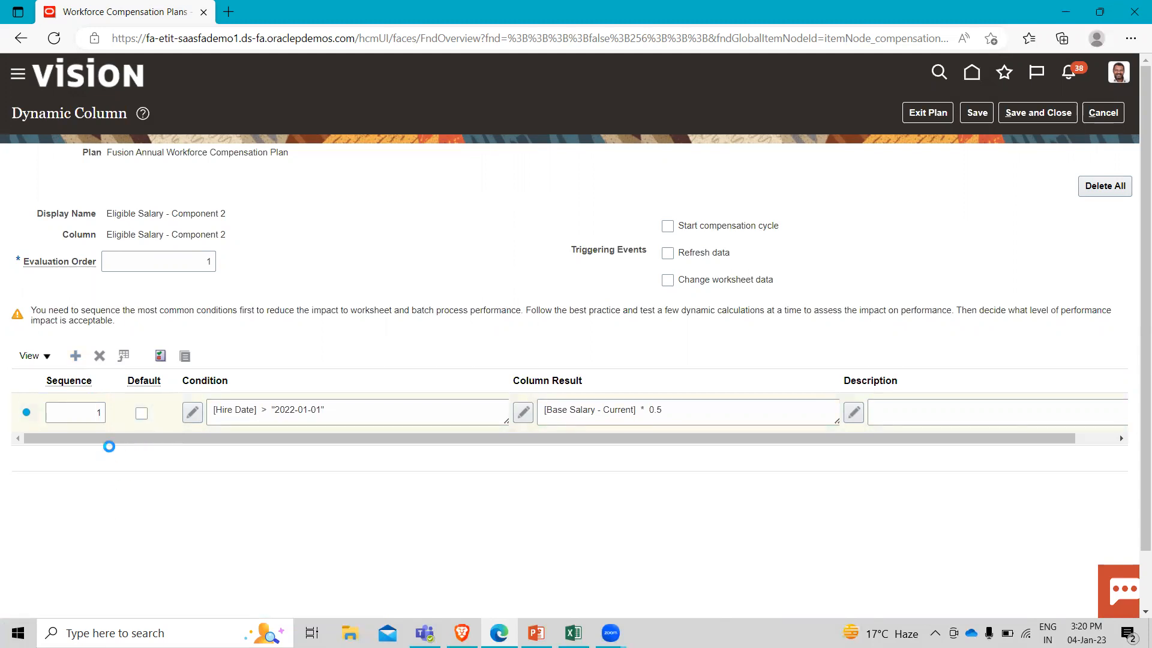
pyautogui.click(100, 411)
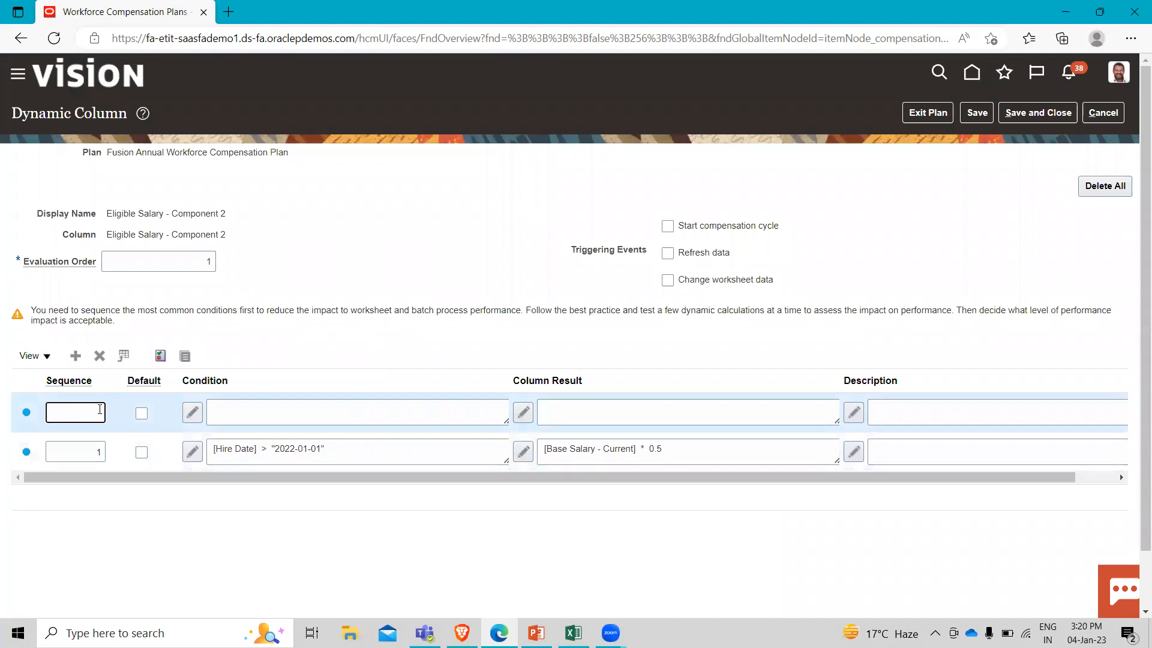
pyautogui.write('2')
pyautogui.click(141, 413)
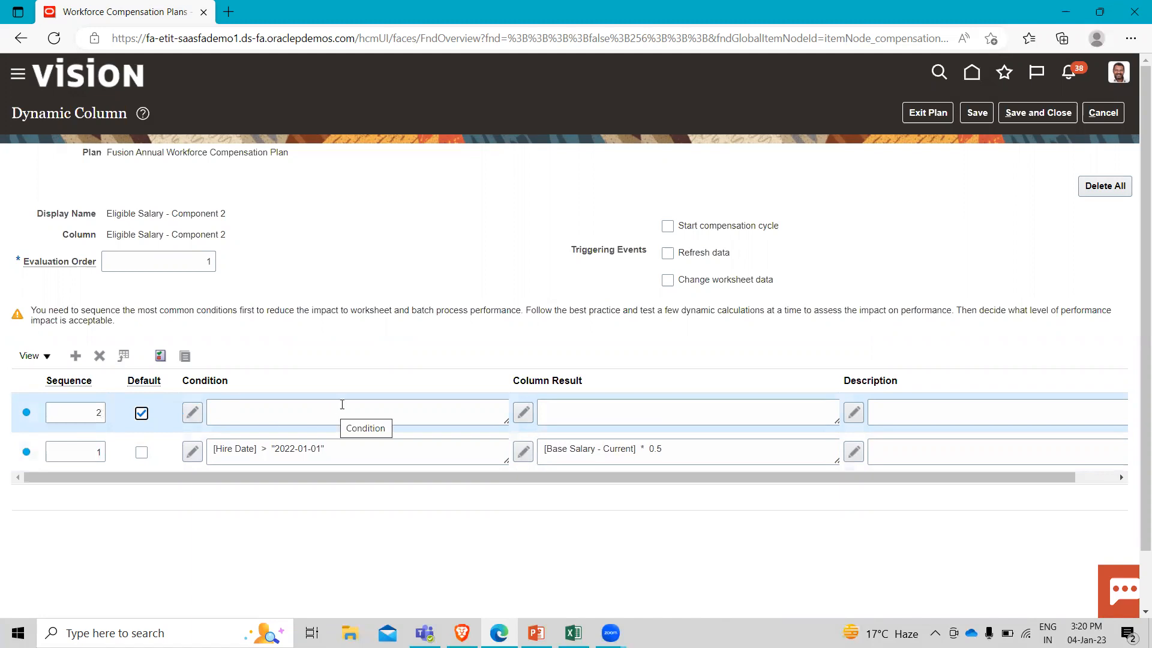
# Set the default row's column result to the value of the Base Salary - Current column and apply it.
pyautogui.click(139, 416)
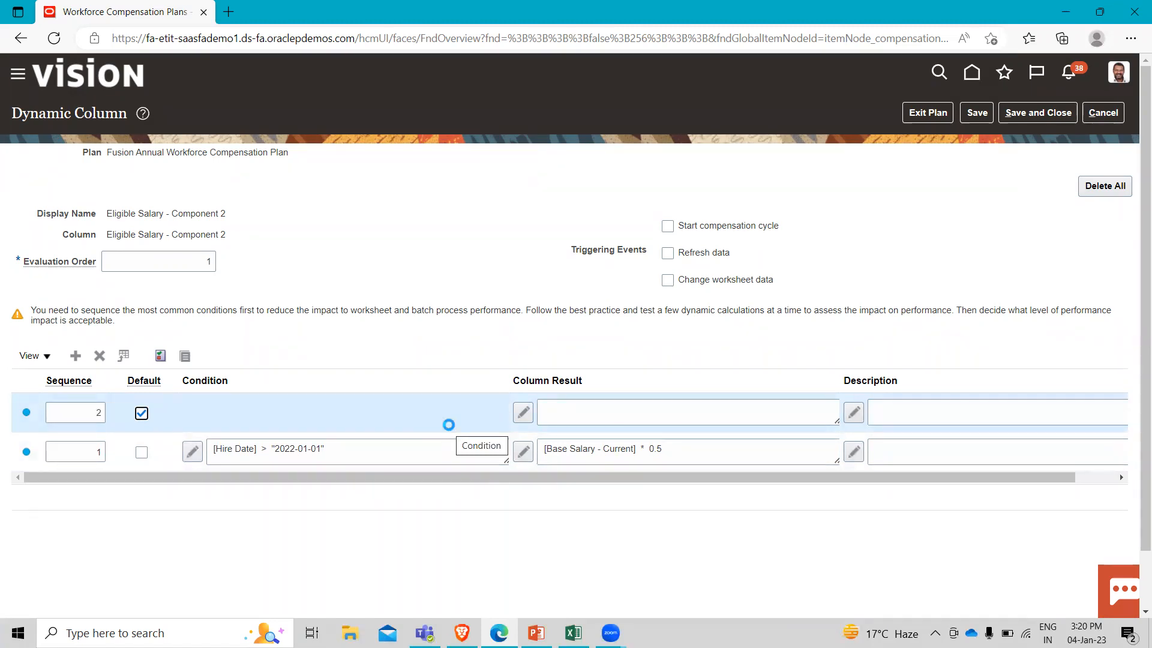
pyautogui.click(523, 414)
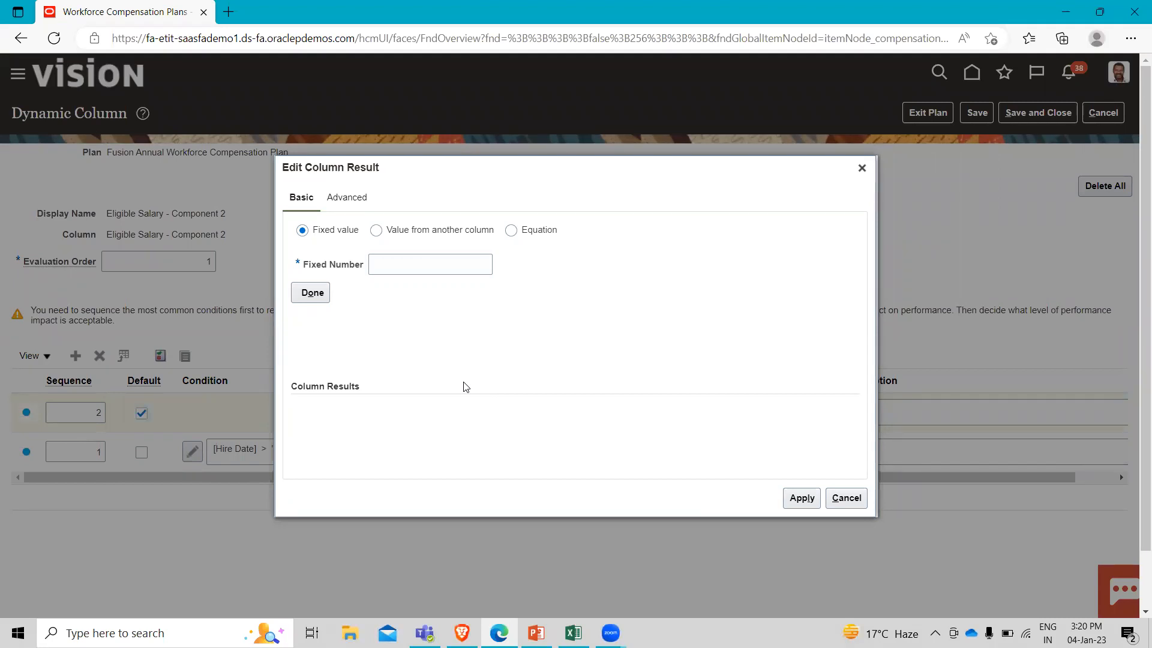
pyautogui.click(377, 232)
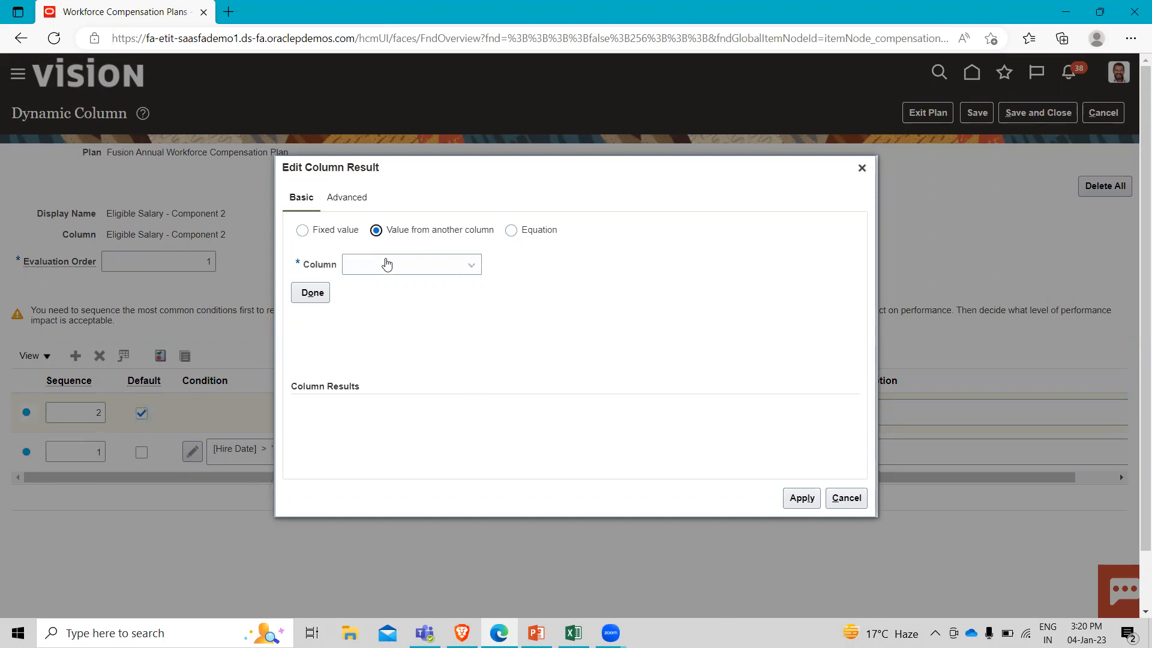
pyautogui.click(386, 264)
pyautogui.scroll(-2, 406, 372)
pyautogui.scroll(-1, 406, 374)
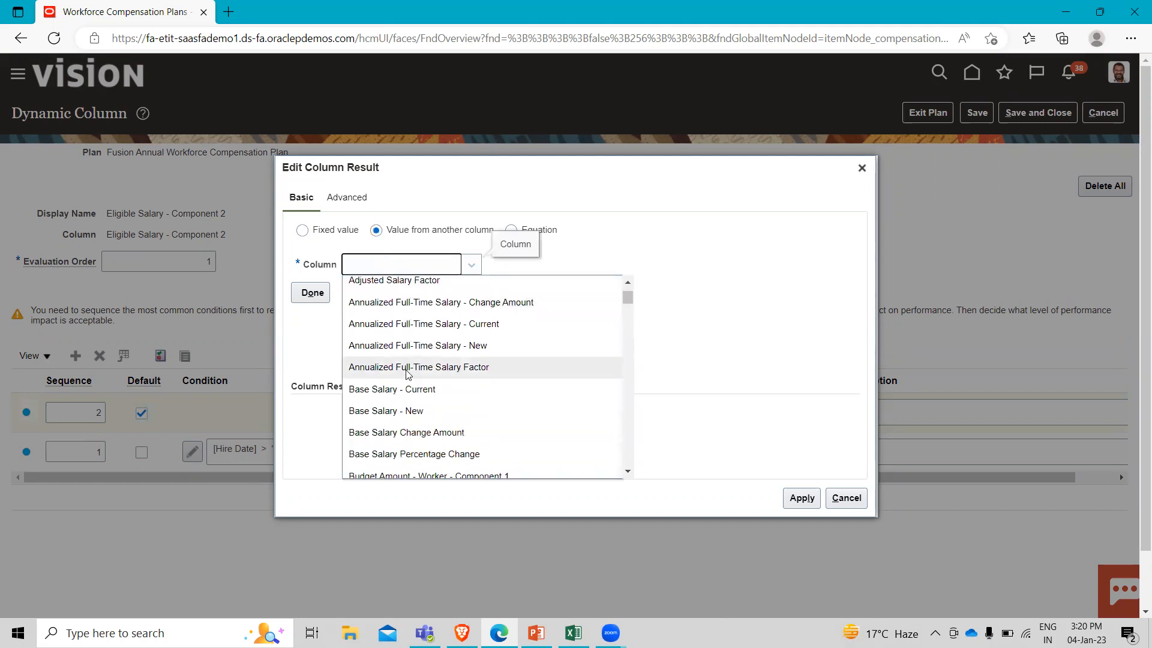
pyautogui.click(418, 390)
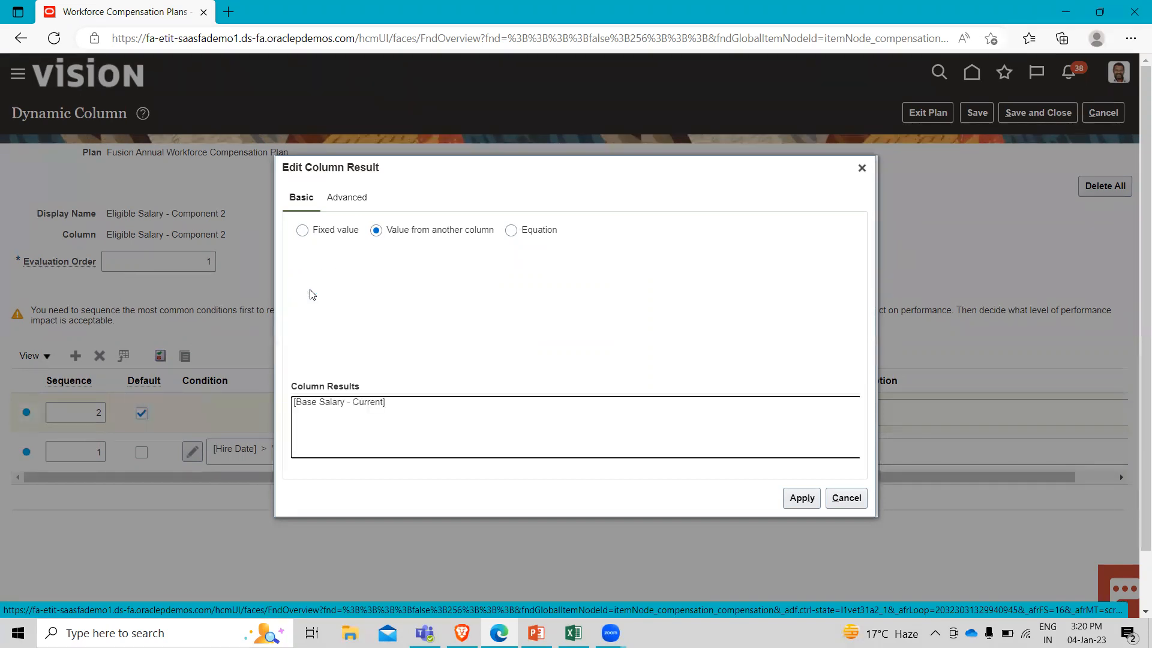
pyautogui.click(785, 504)
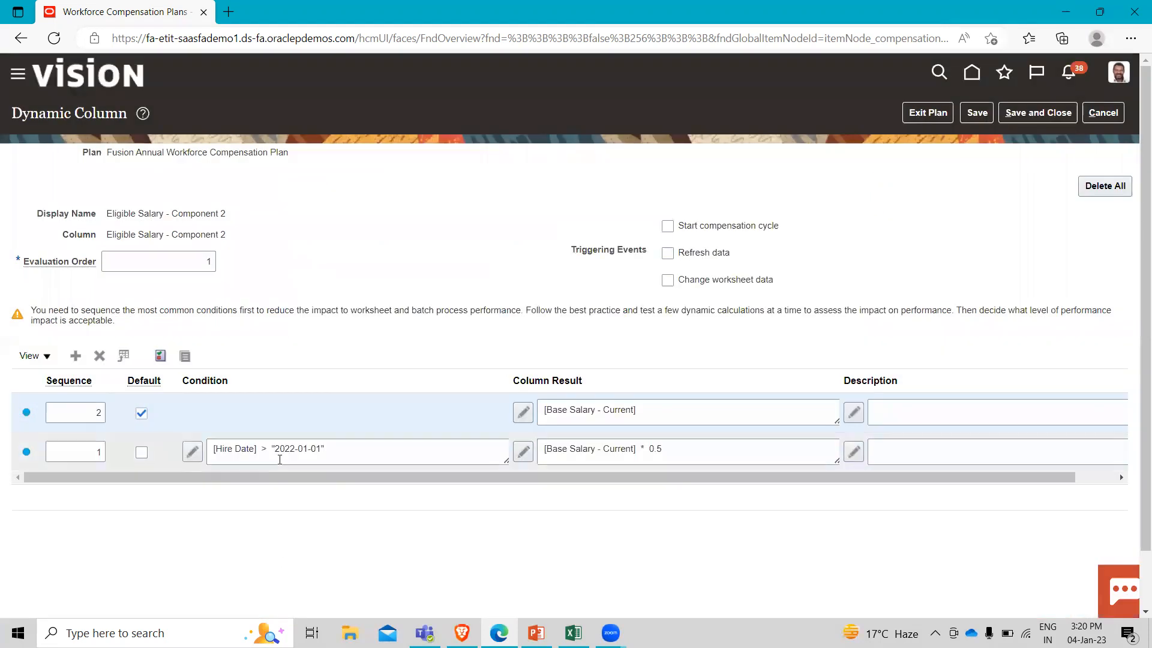
# Test the condition and column results with a current base salary of 40000 and a hire date of January 1, 2023.
pyautogui.click(161, 356)
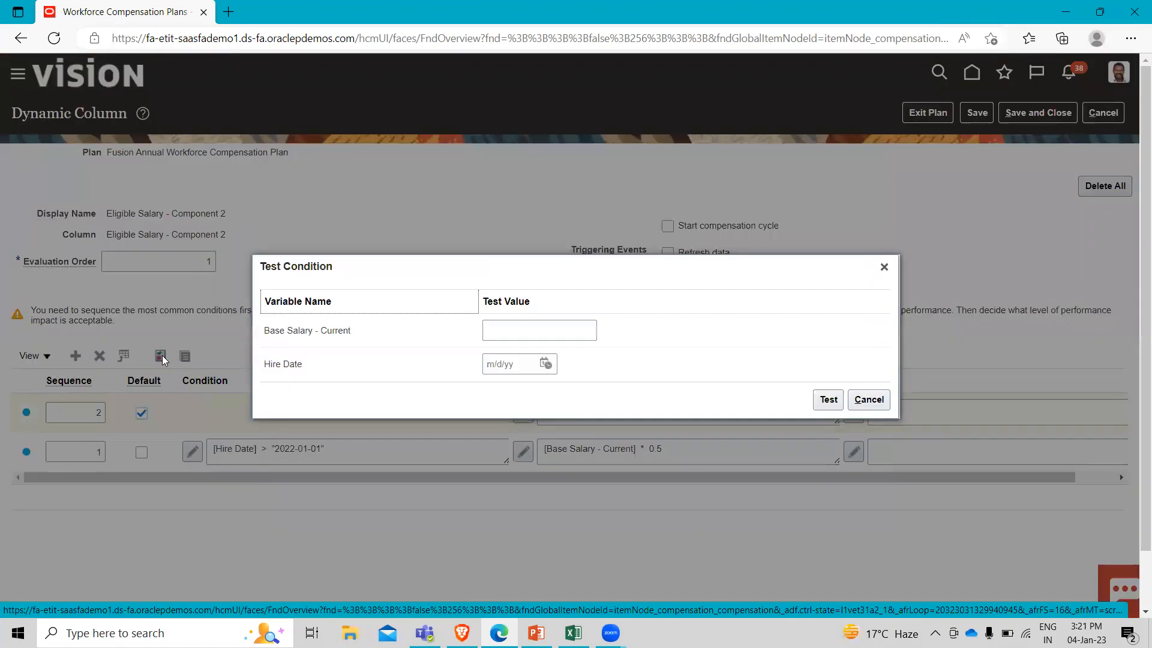
pyautogui.click(565, 332)
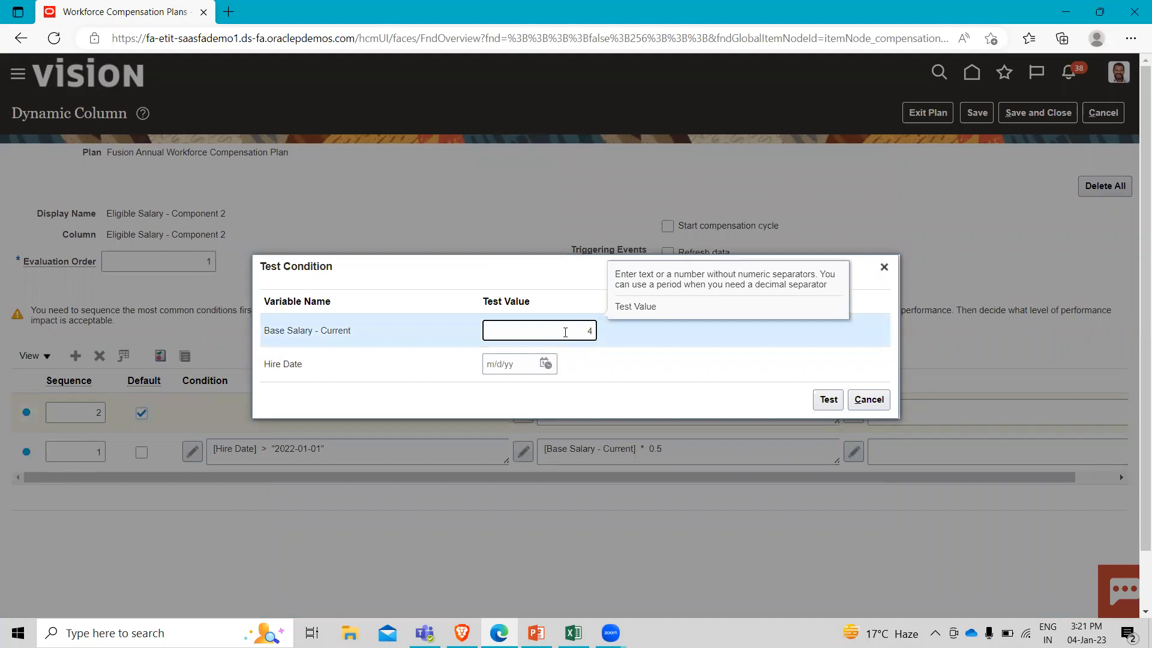
pyautogui.write('40000')
pyautogui.click(523, 364)
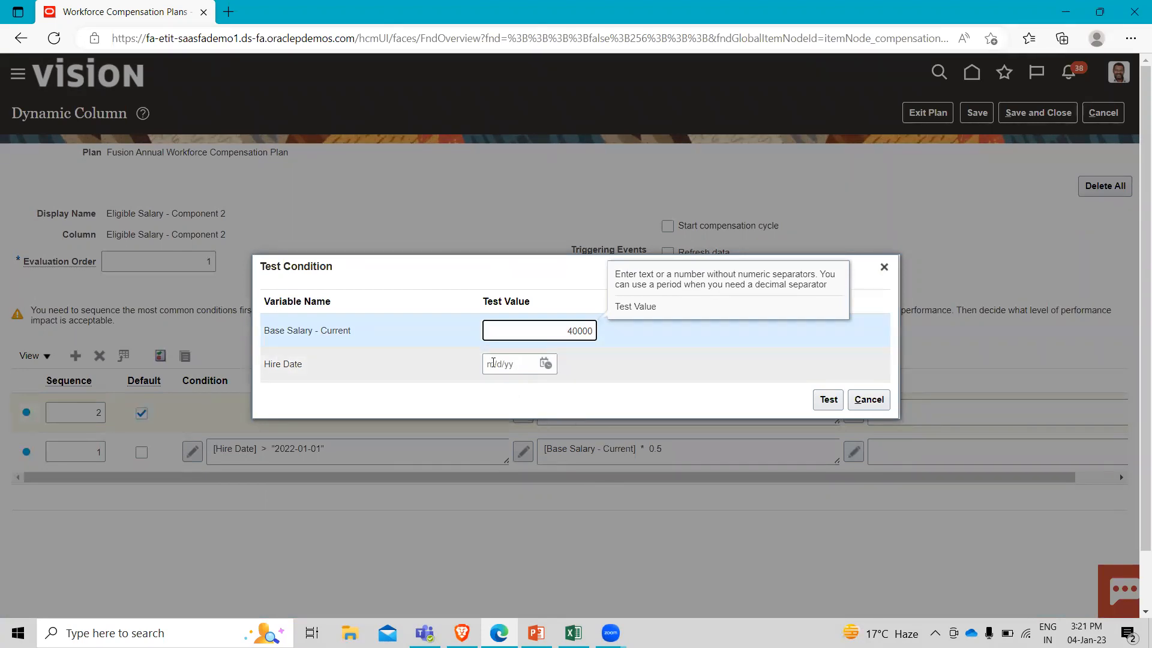
pyautogui.click(544, 365)
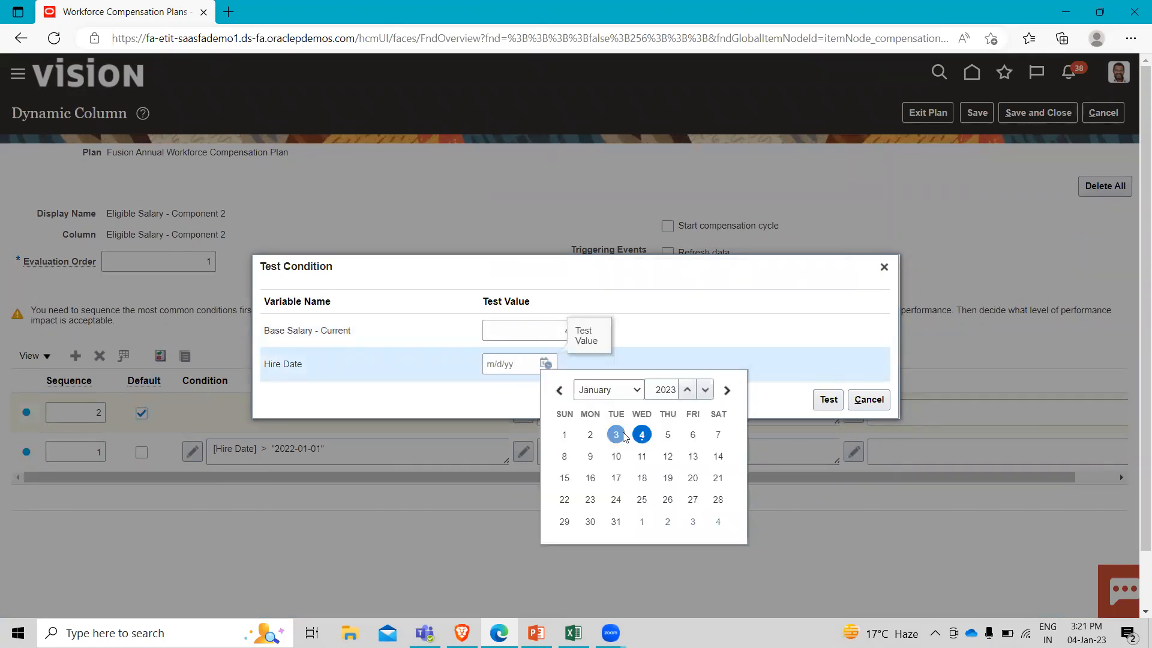
pyautogui.click(564, 434)
pyautogui.click(828, 399)
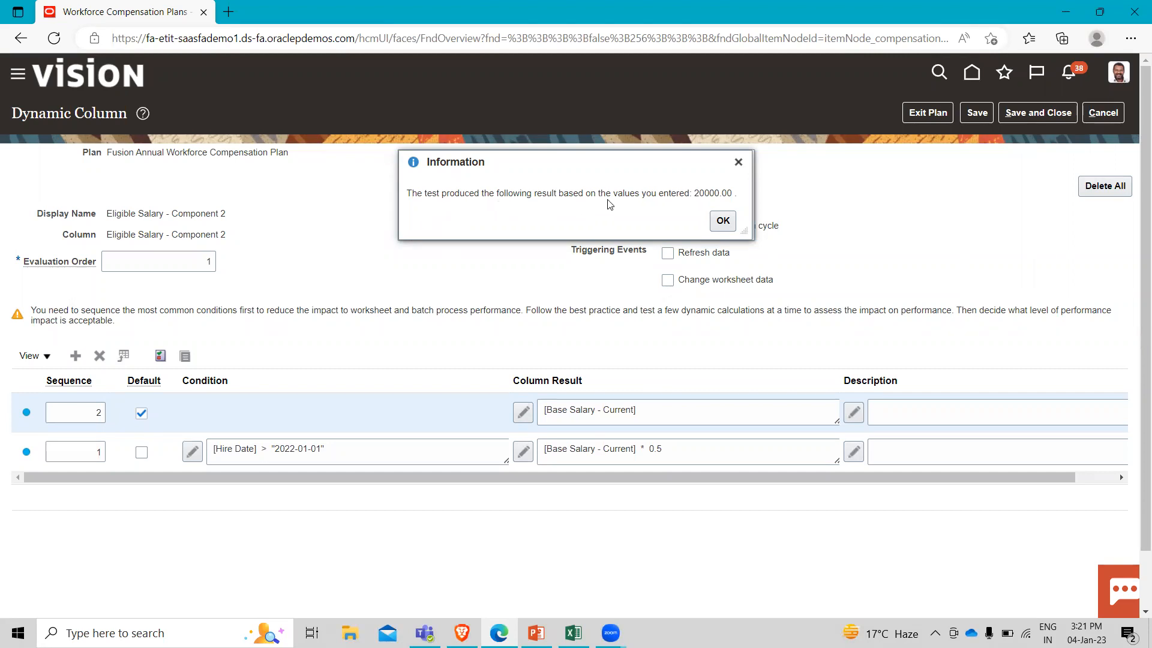
pyautogui.click(724, 221)
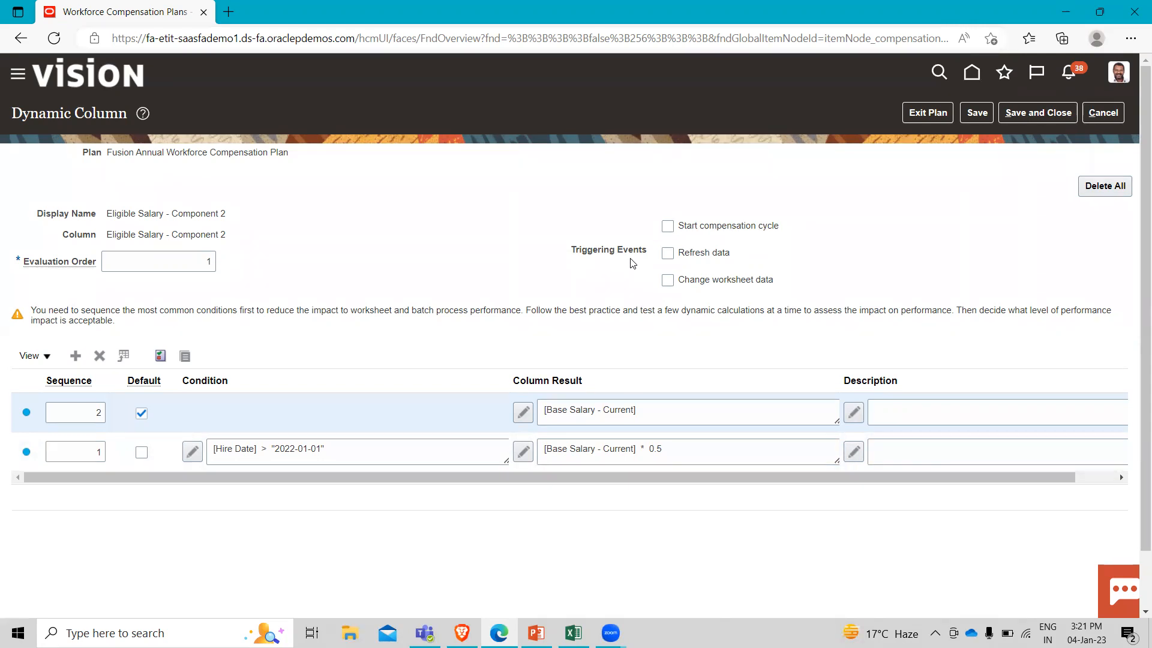
# Enable the Start compensation cycle triggering event for Eligible Salary - Component 2, then save and close the dynamic column.
pyautogui.click(674, 229)
pyautogui.click(976, 112)
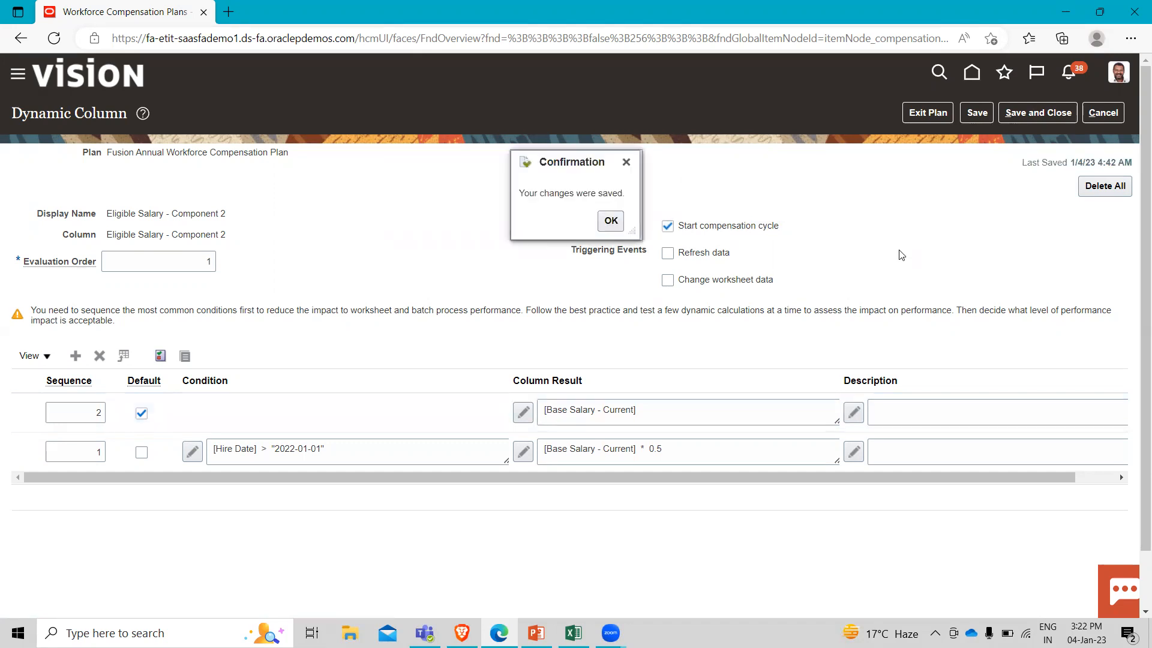
pyautogui.click(611, 220)
pyautogui.click(1039, 114)
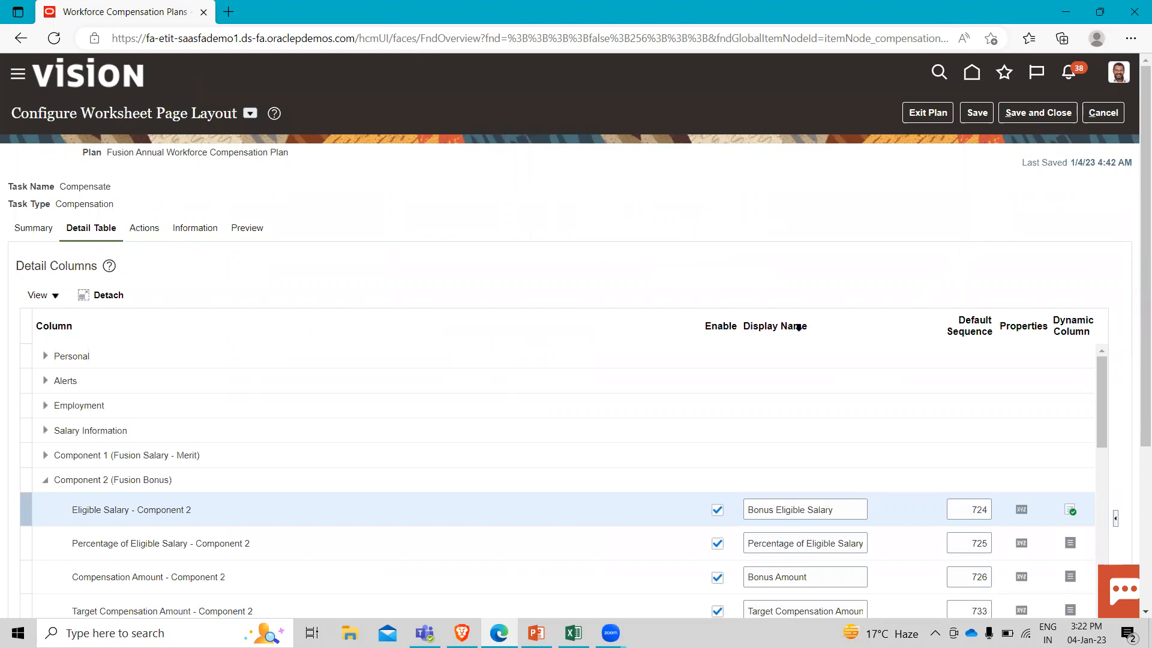
# Open the dynamic column of Eligible Salary - Component 1 and add a default calculation row with sequence 1.
pyautogui.click(45, 482)
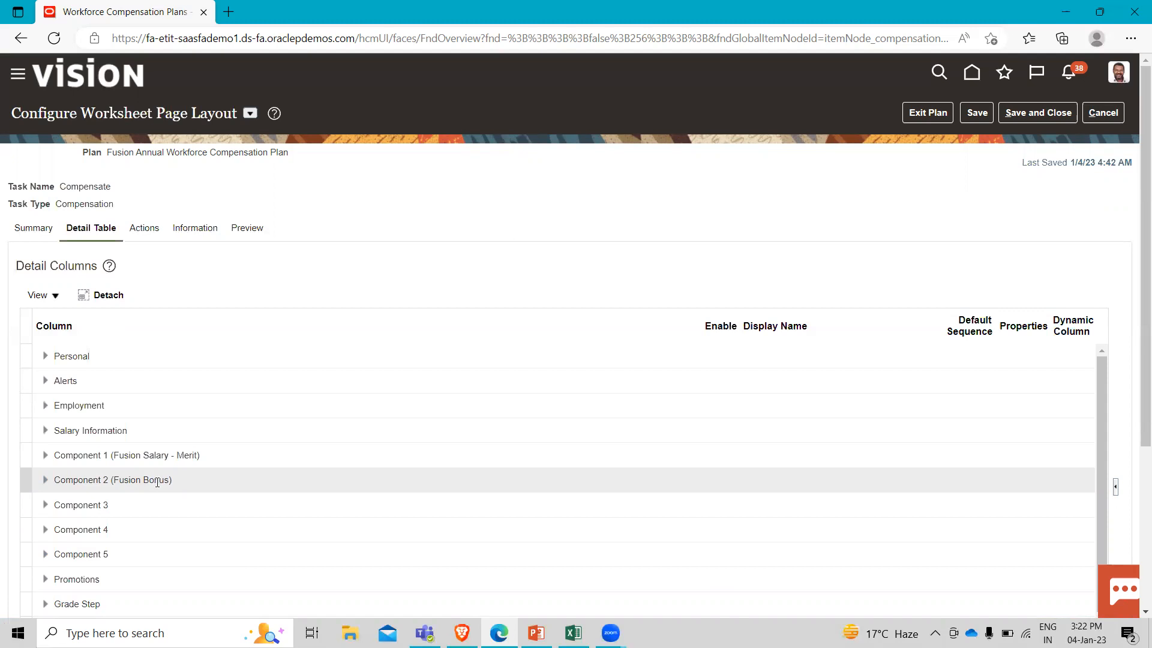
pyautogui.click(43, 457)
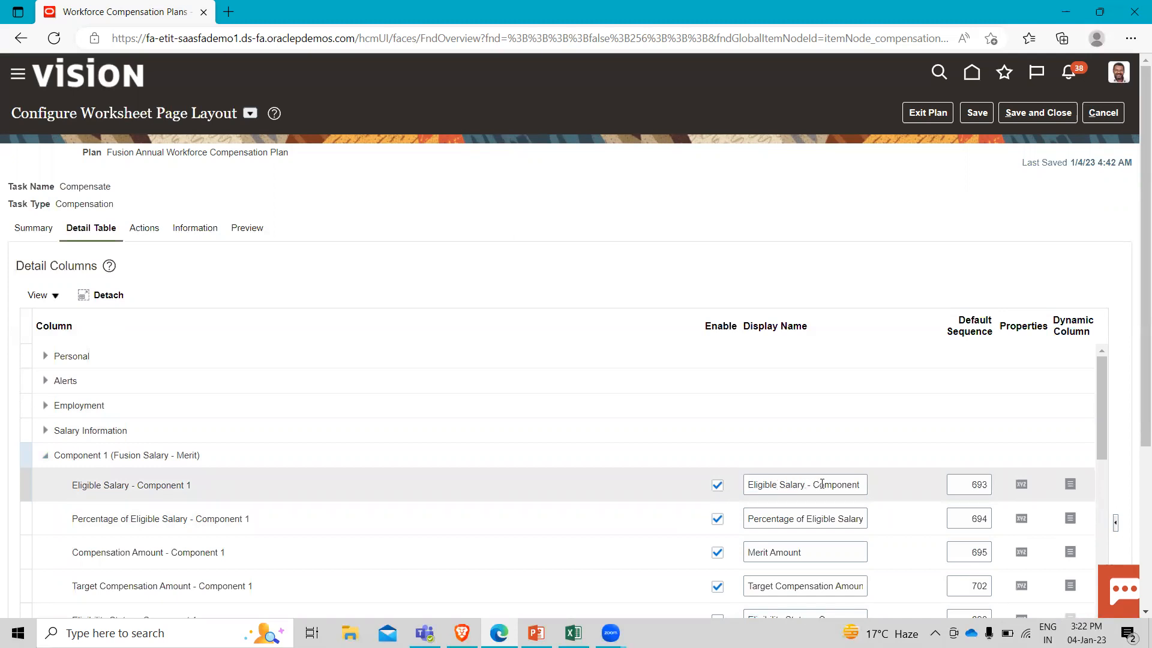
pyautogui.click(1070, 484)
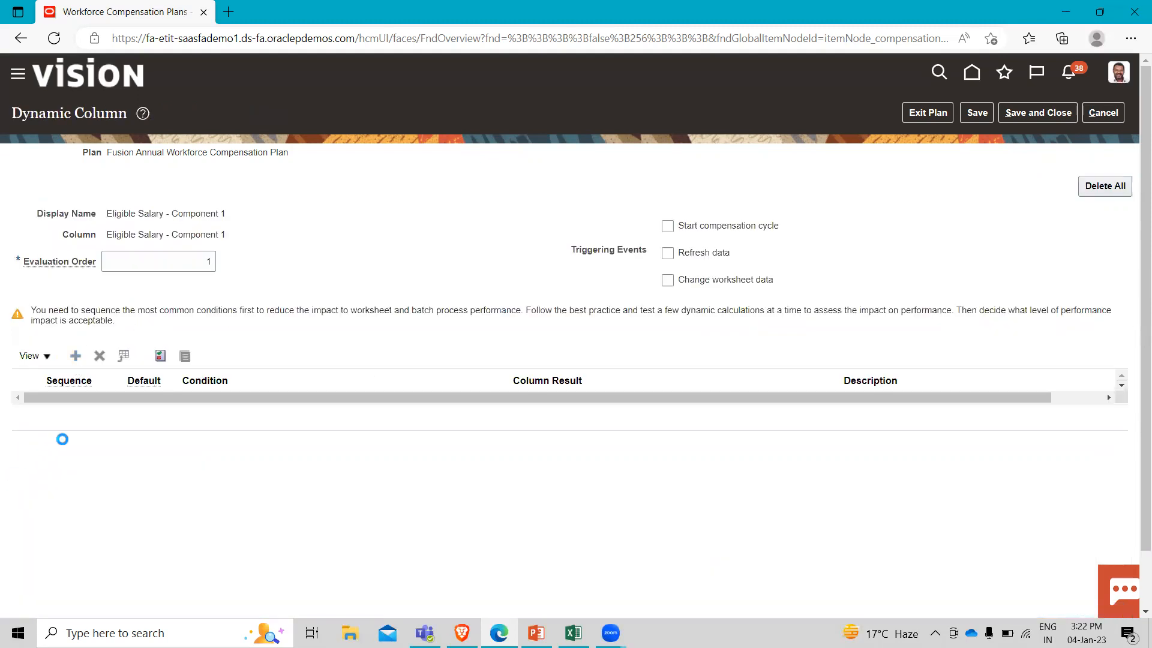
pyautogui.click(75, 415)
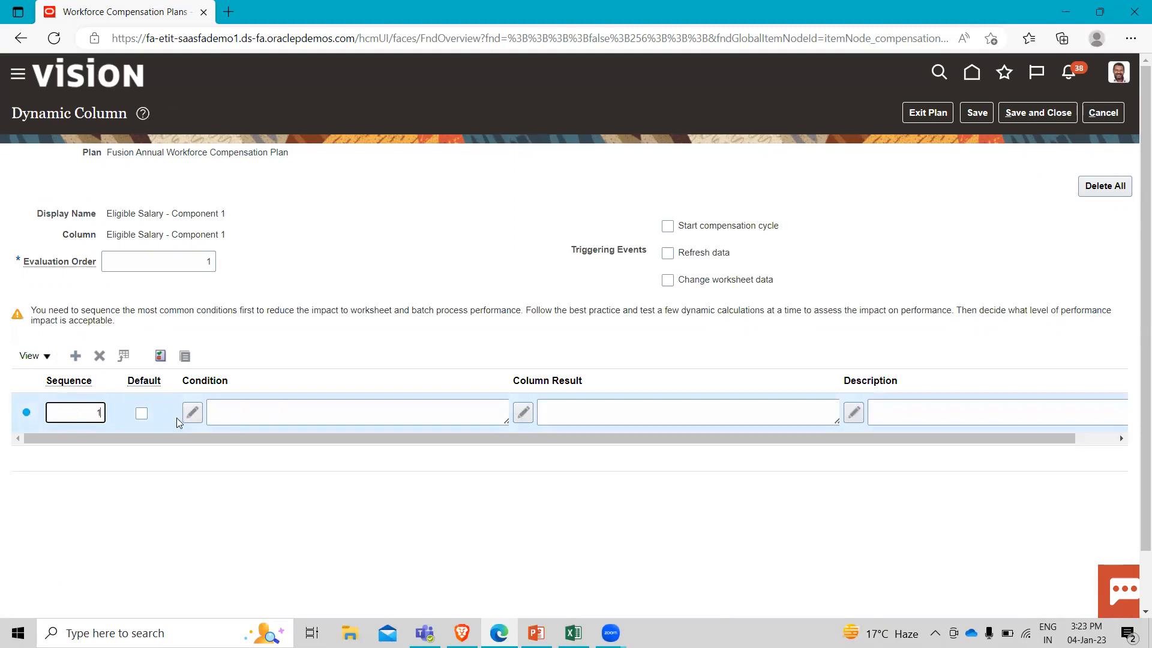
pyautogui.click(142, 415)
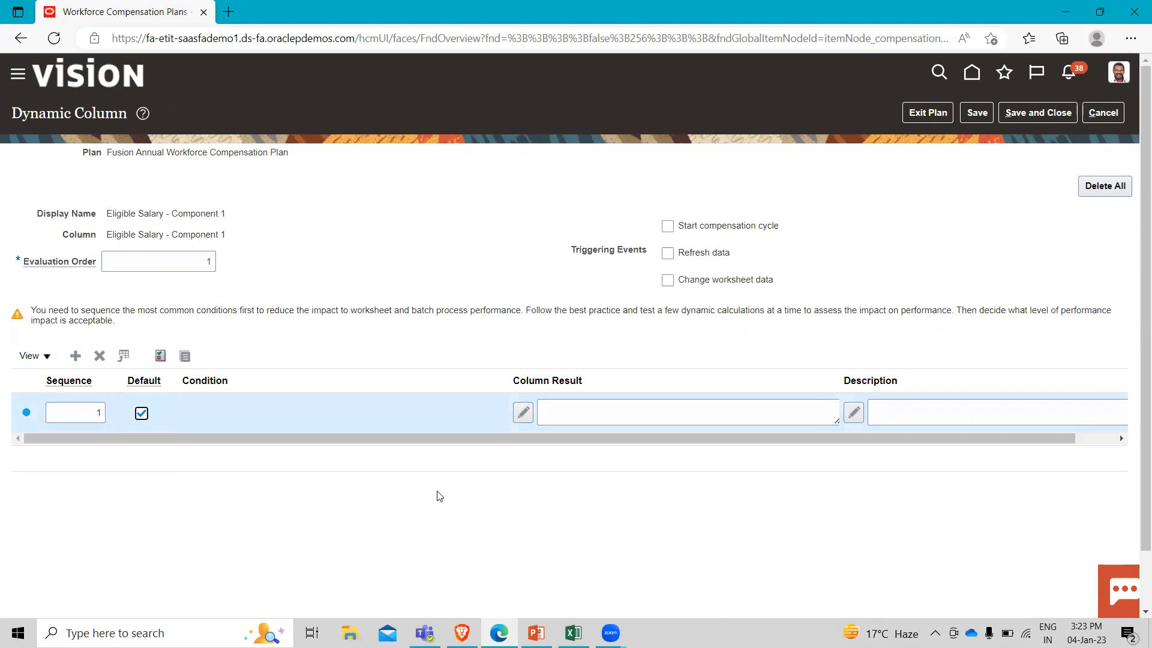
# Define the Component 1 row's column result as the value from the Base Salary - Current column and apply it.
pyautogui.click(523, 413)
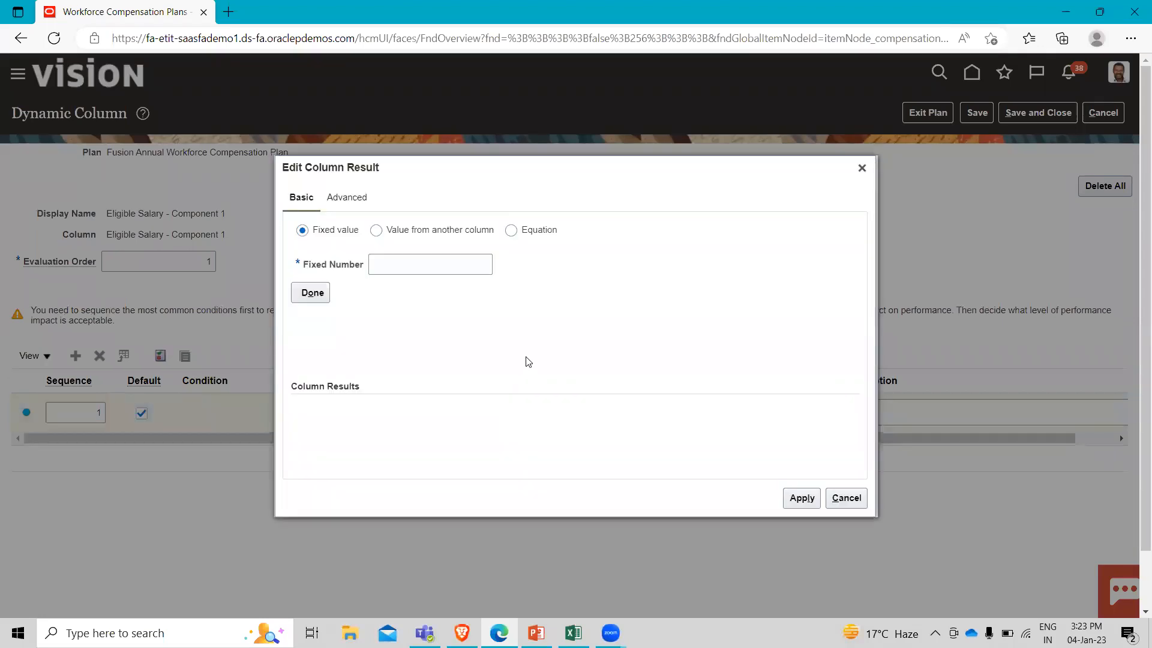
pyautogui.click(376, 232)
pyautogui.click(454, 268)
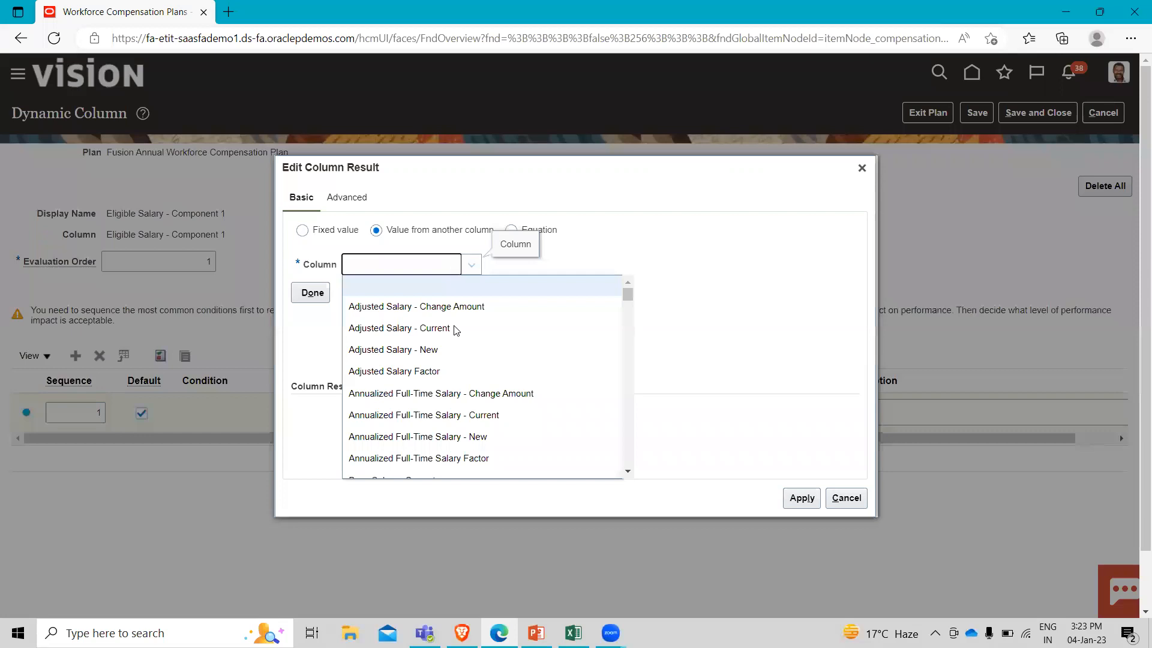
pyautogui.scroll(-1, 442, 377)
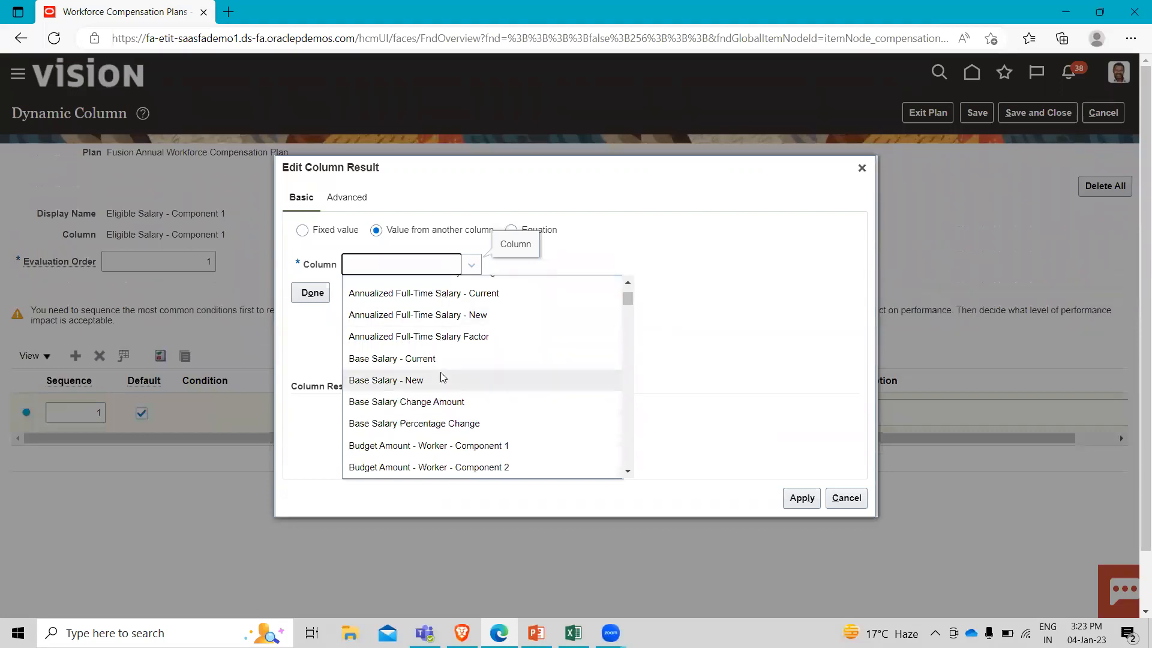
pyautogui.click(444, 357)
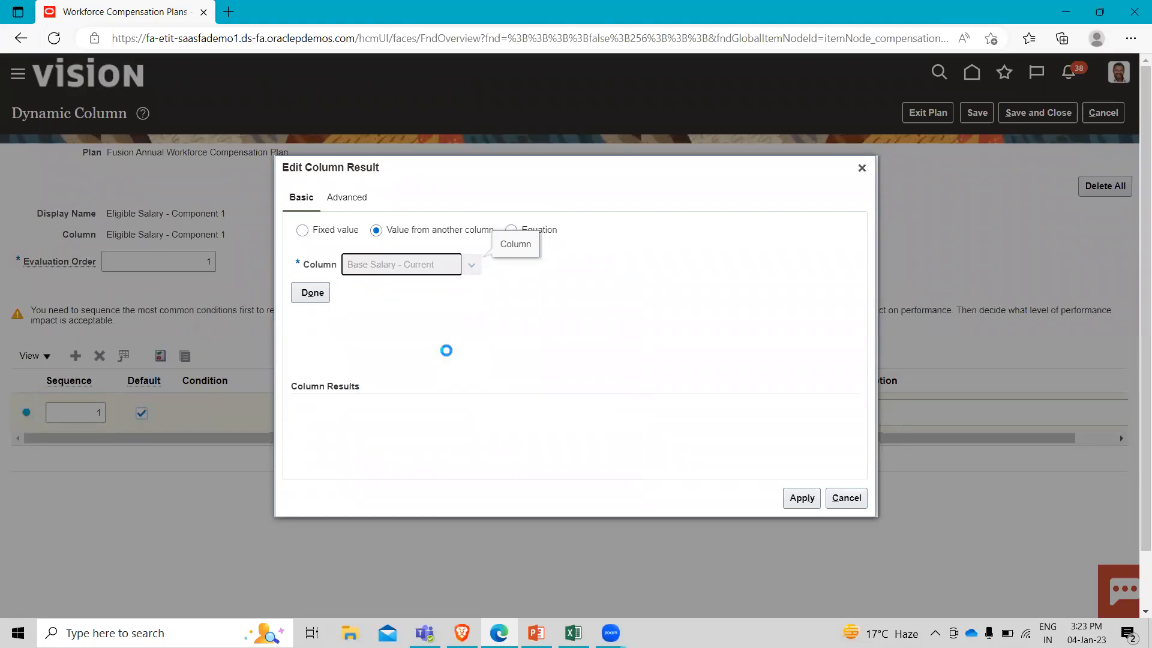
pyautogui.click(328, 299)
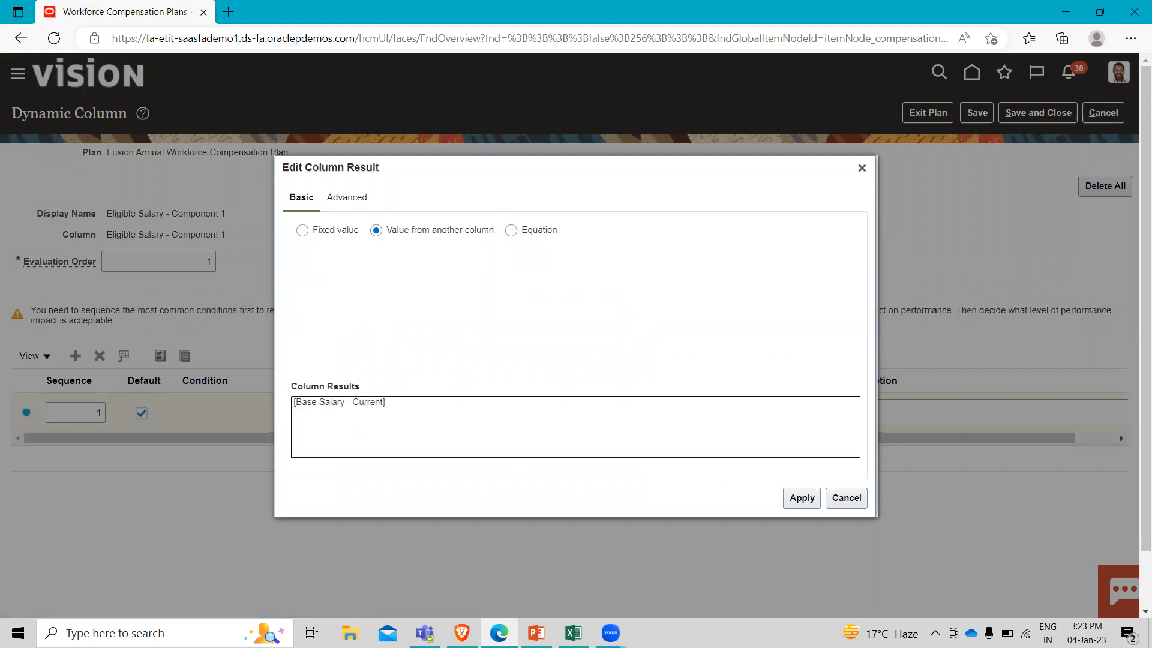
pyautogui.click(799, 498)
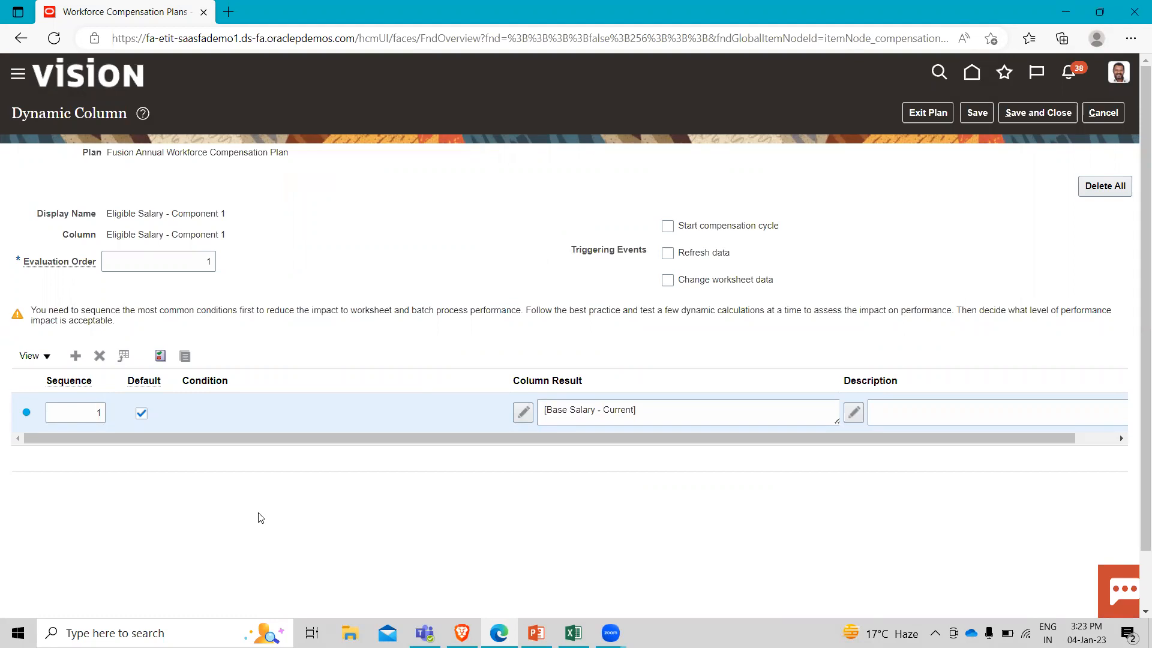
# Enable the Start compensation cycle trigger for Eligible Salary - Component 1, then save and close everything back to the plan's task list.
pyautogui.click(669, 227)
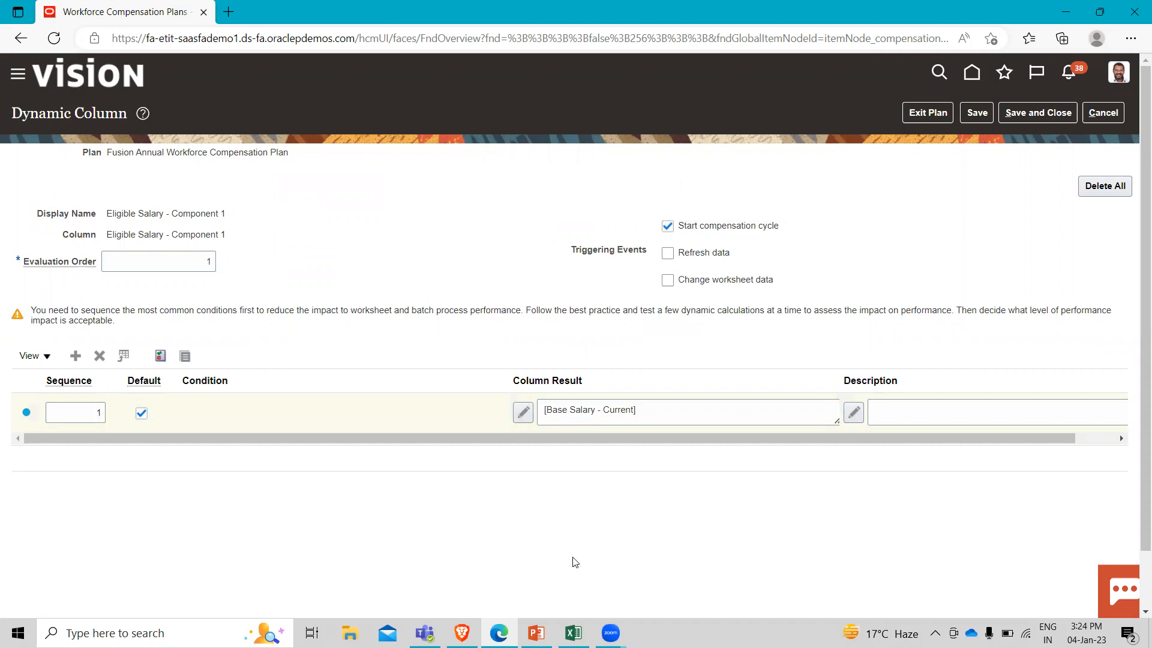
pyautogui.click(976, 114)
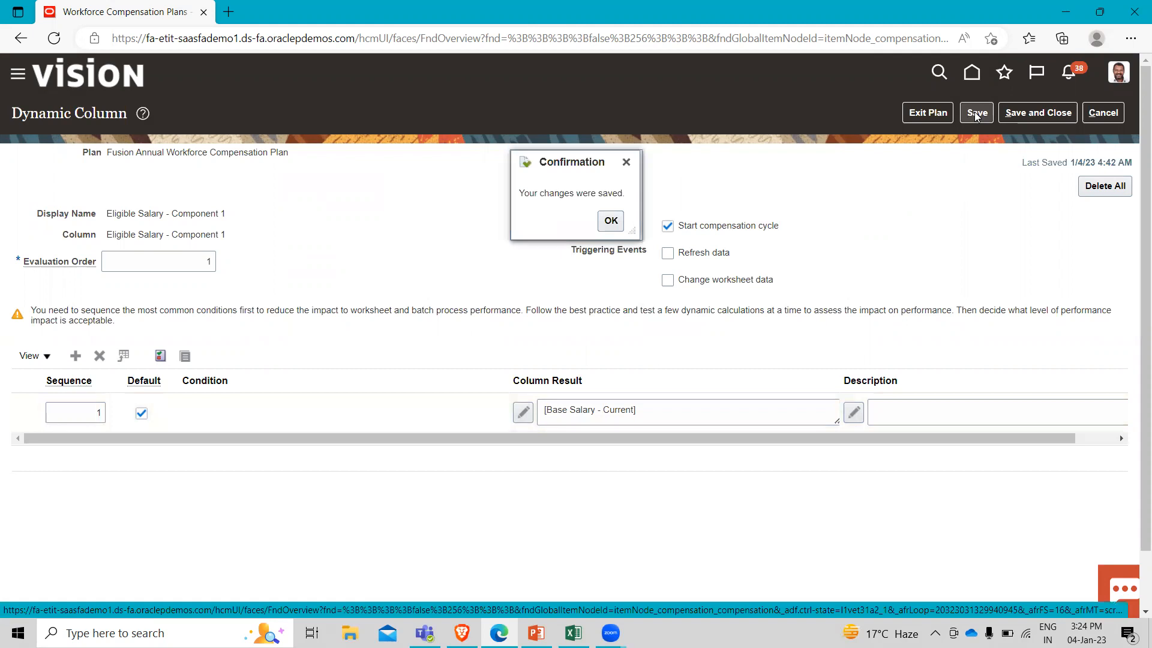
pyautogui.click(611, 220)
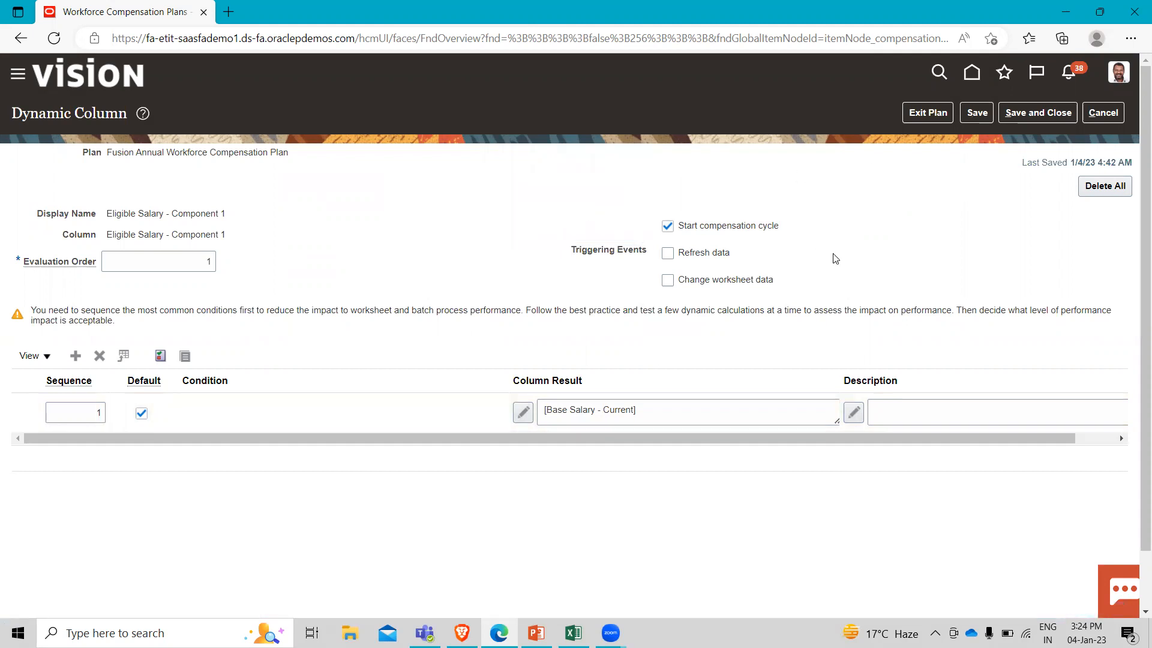
pyautogui.click(1057, 114)
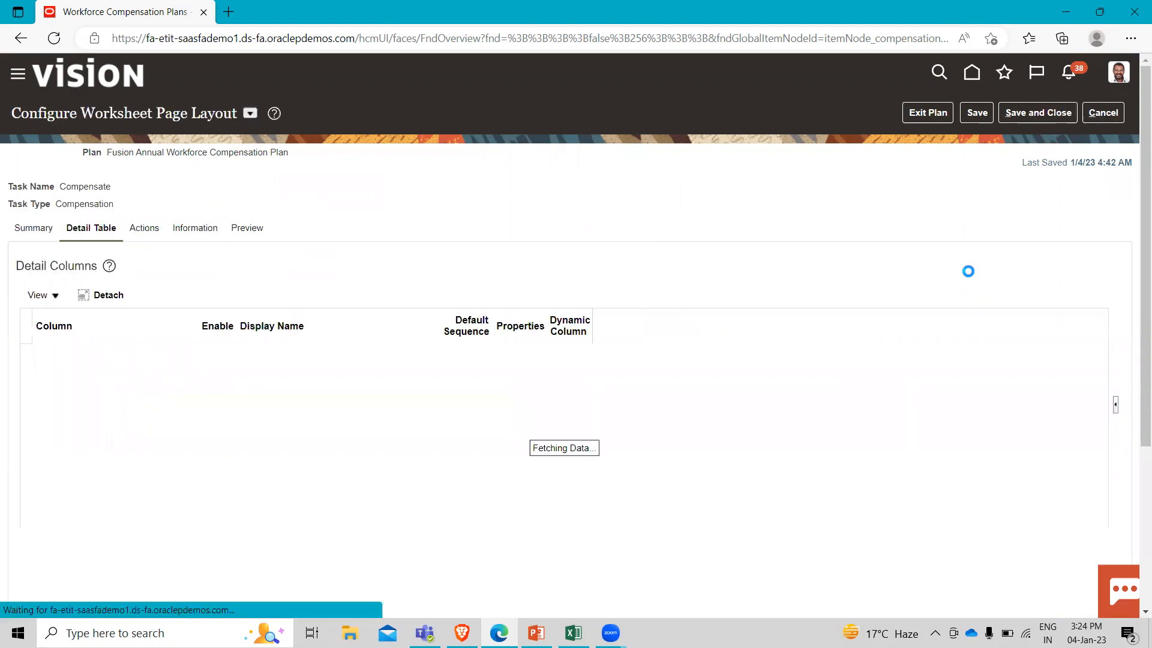
pyautogui.click(1041, 114)
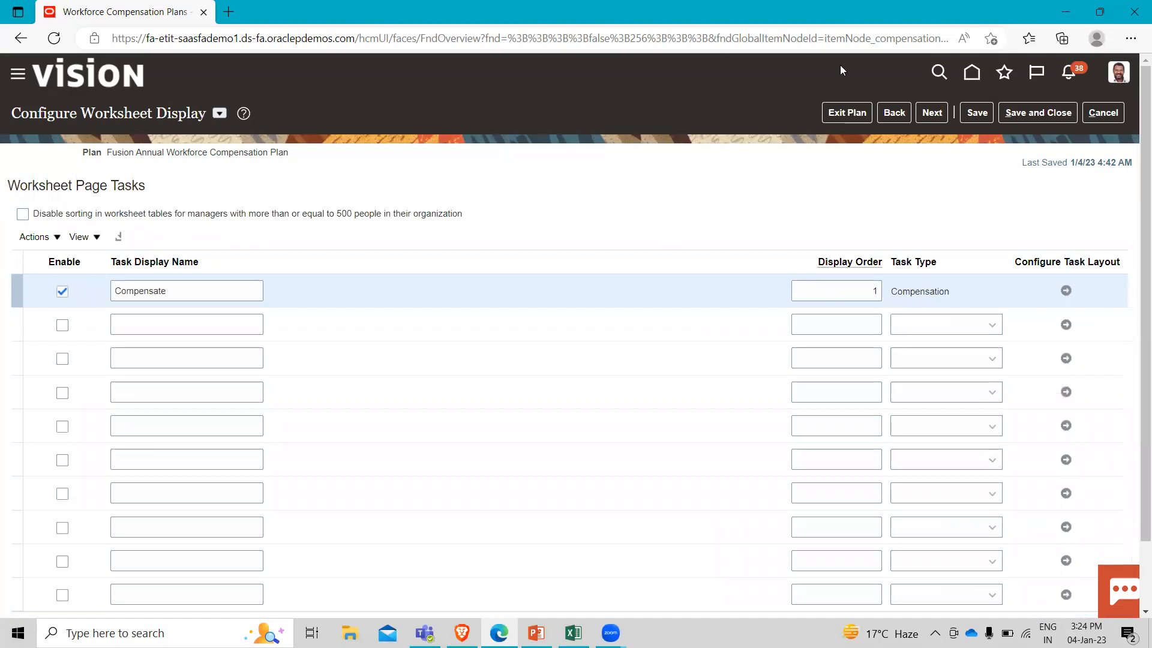
pyautogui.click(1051, 113)
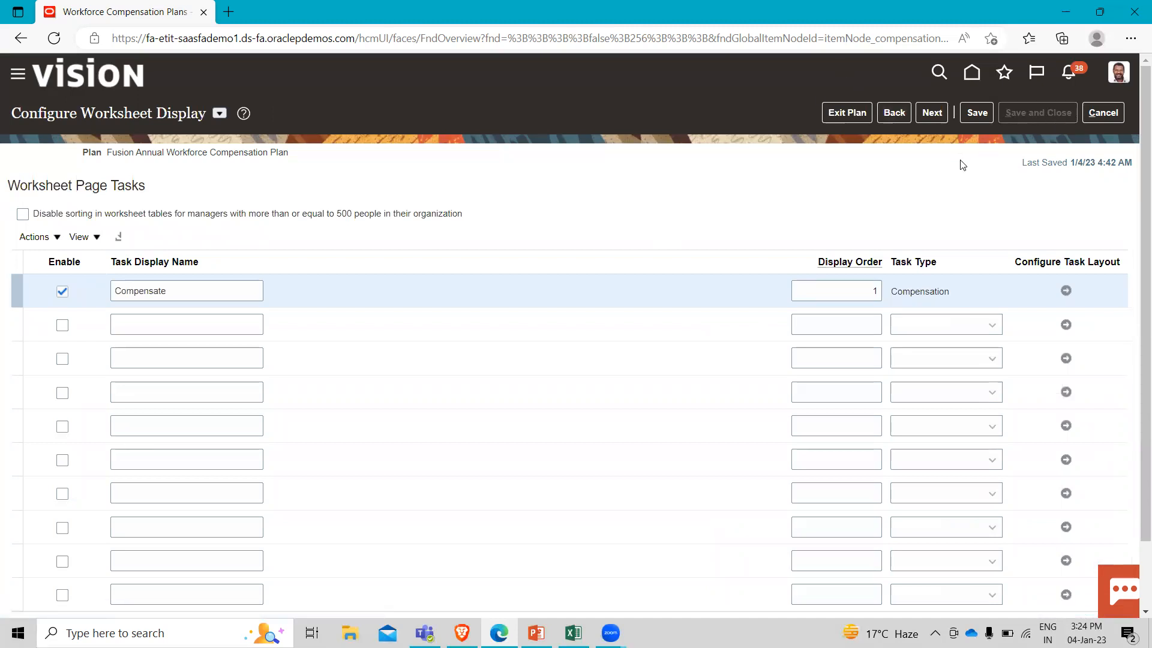
# Recheck the Component 1 detail columns in the Compensate worksheet layout, then save and close out of the plan's task list.
pyautogui.scroll(-5, 523, 425)
pyautogui.scroll(-2, 525, 428)
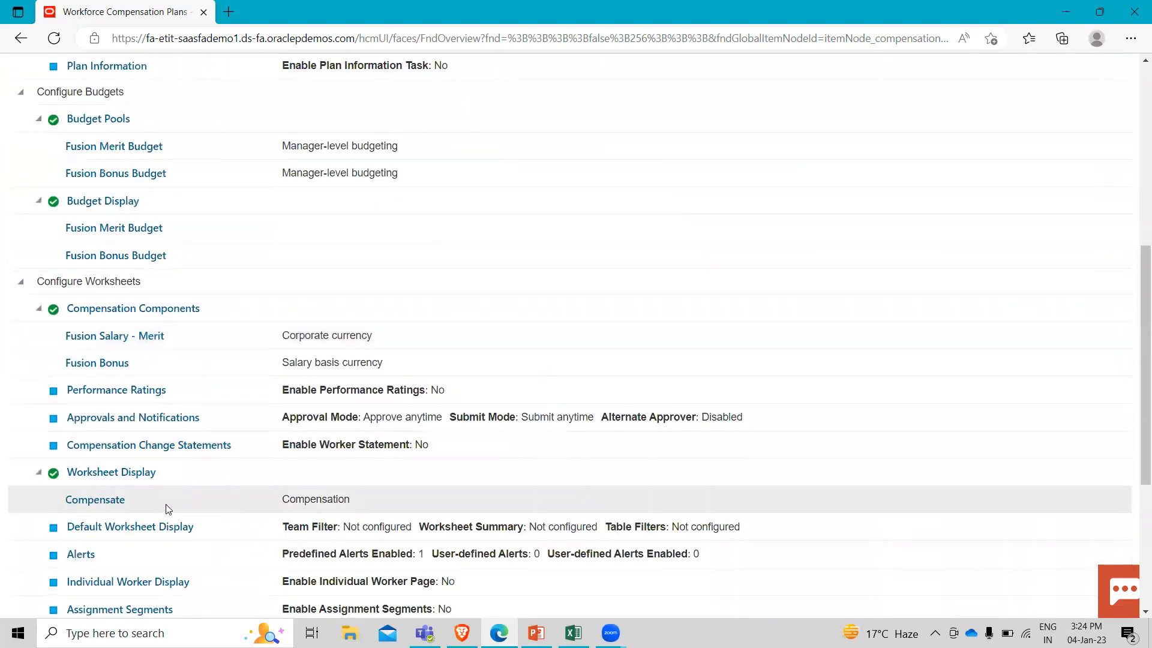
pyautogui.click(89, 501)
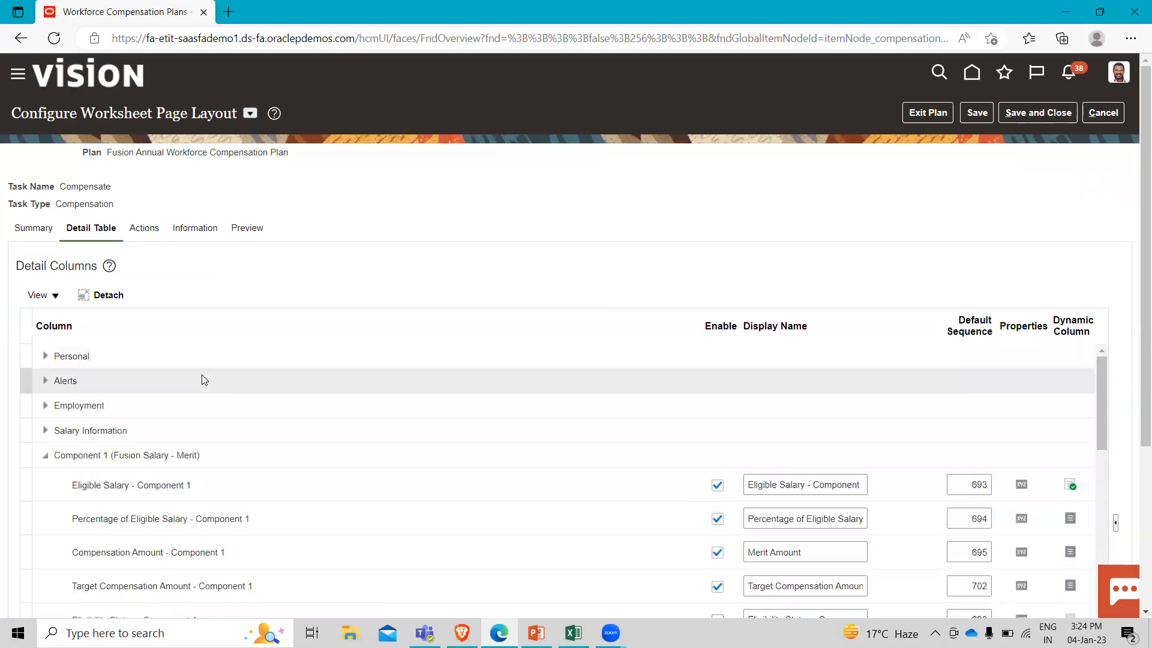
pyautogui.scroll(-2, 286, 403)
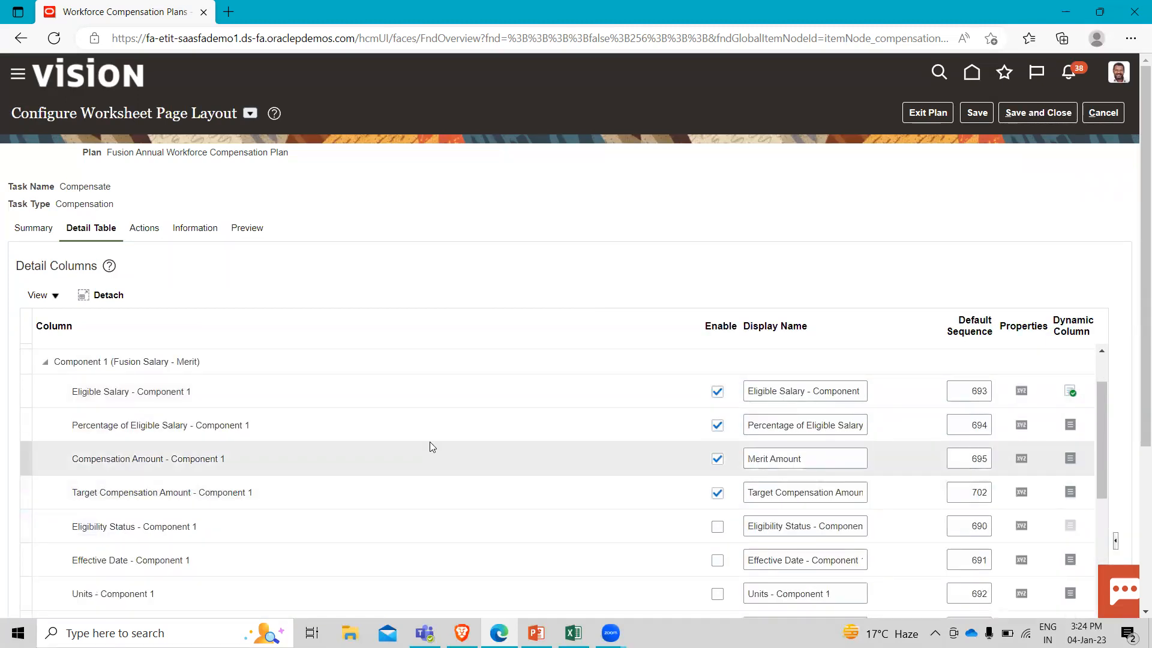
pyautogui.scroll(2, 430, 445)
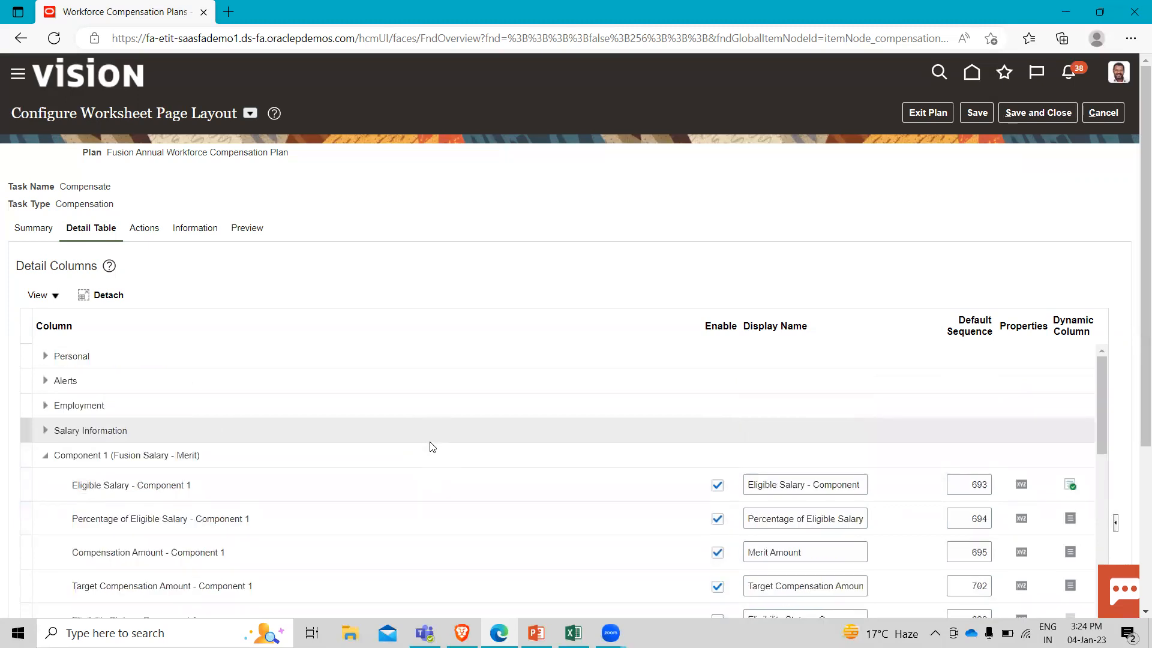
pyautogui.click(1038, 112)
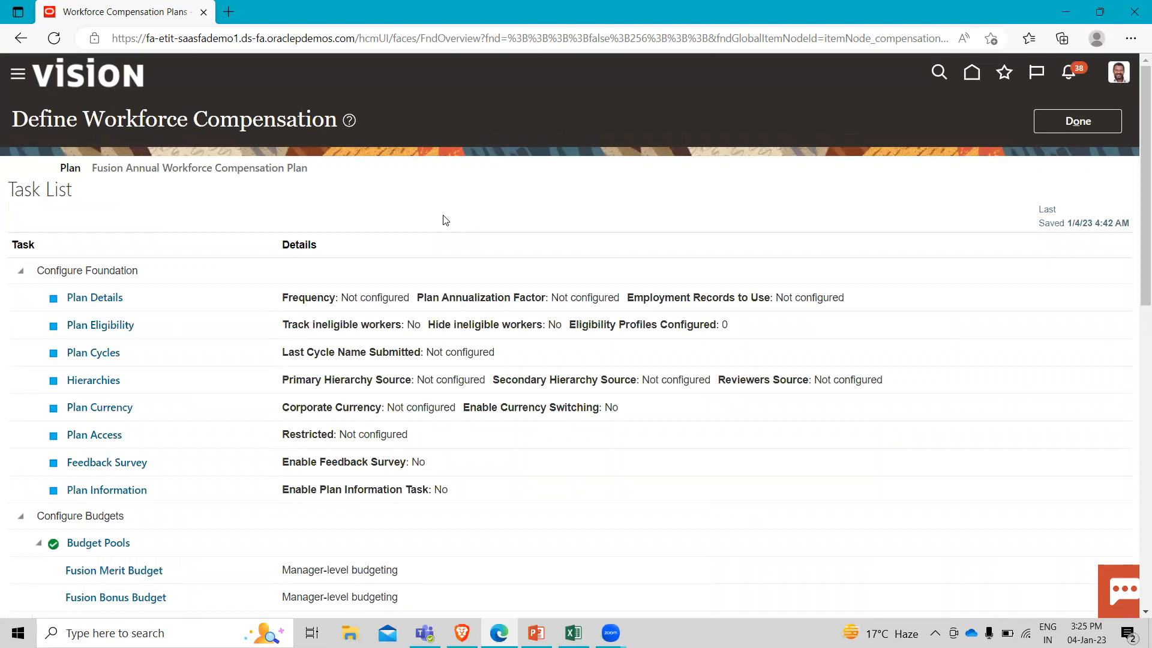
pyautogui.click(1097, 124)
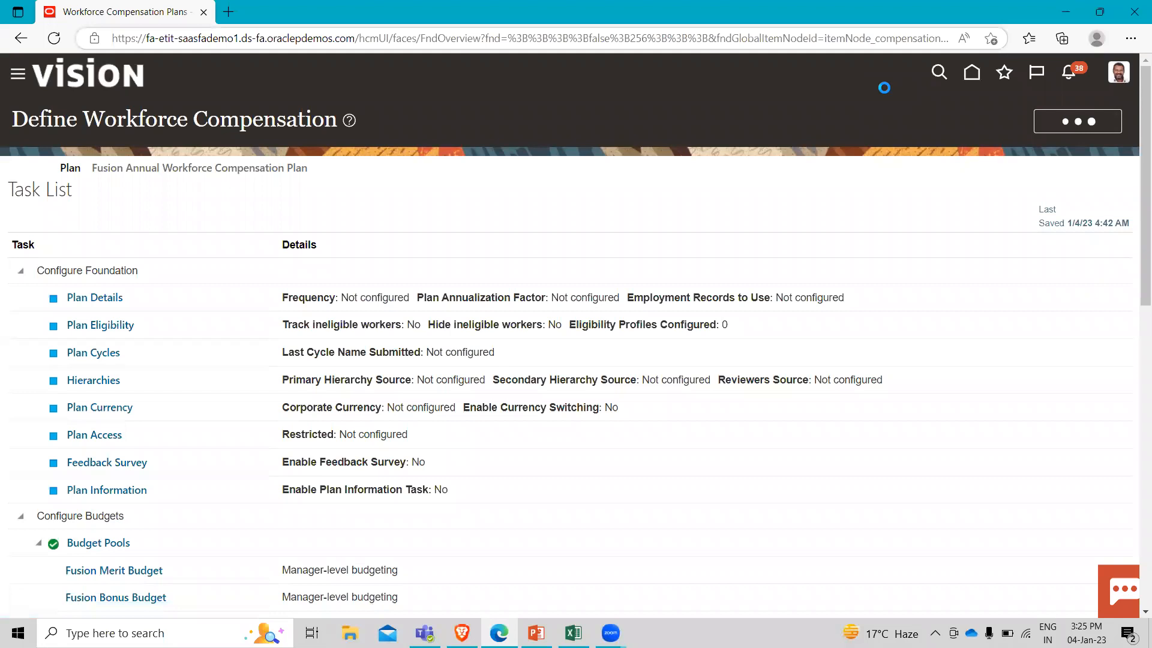